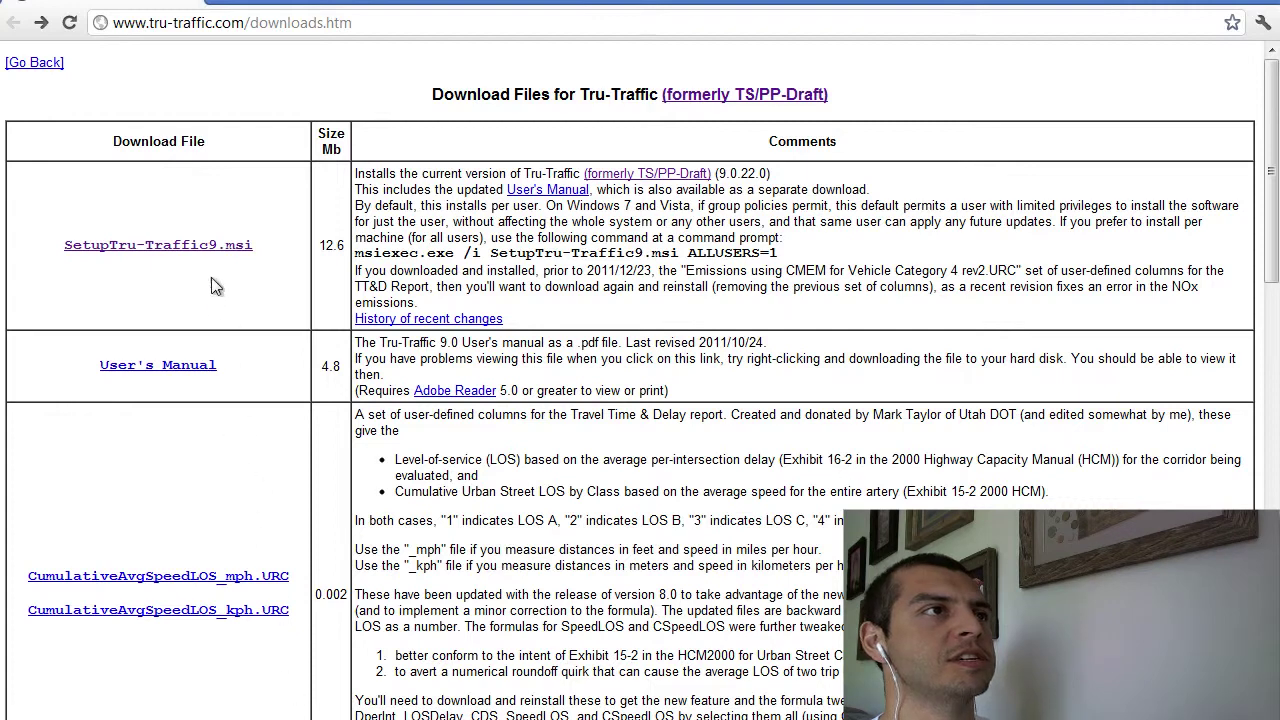
left_click(407, 27)
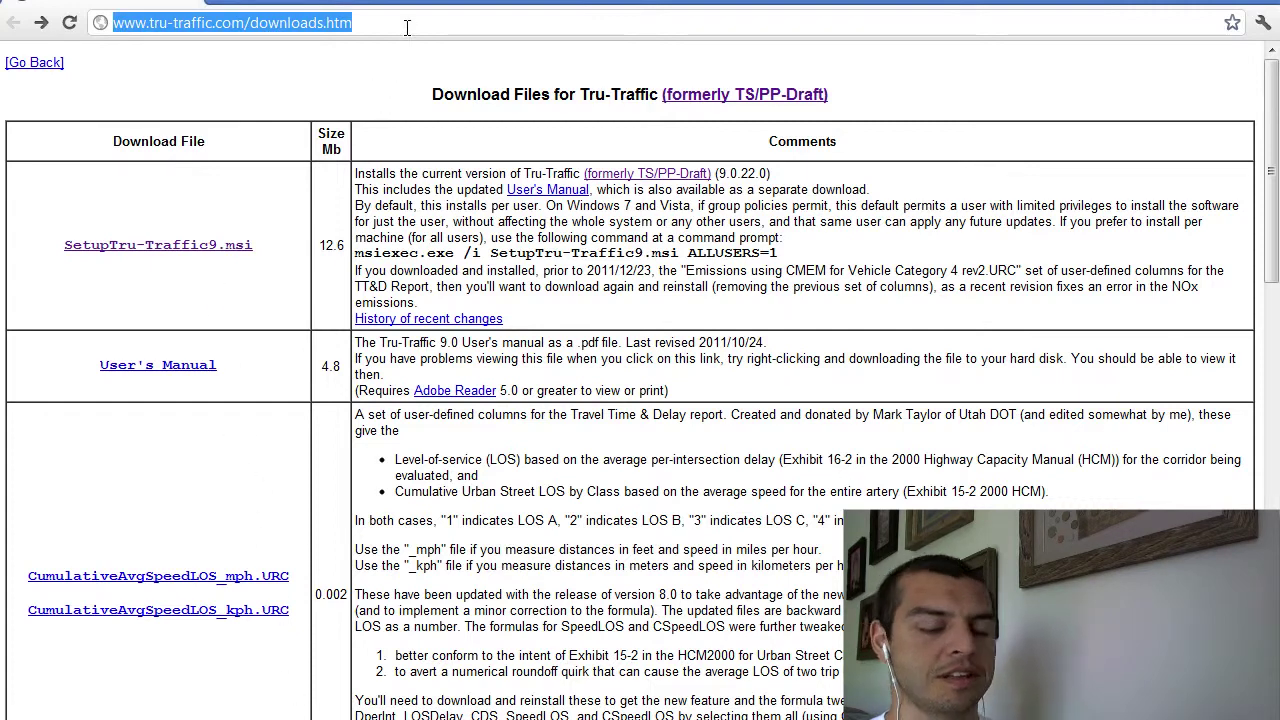
left_click(407, 27)
key("BackSpace")
key("BackSpace")
key("BackSpace")
key("BackSpace")
key("BackSpace")
key("BackSpace")
key("BackSpace")
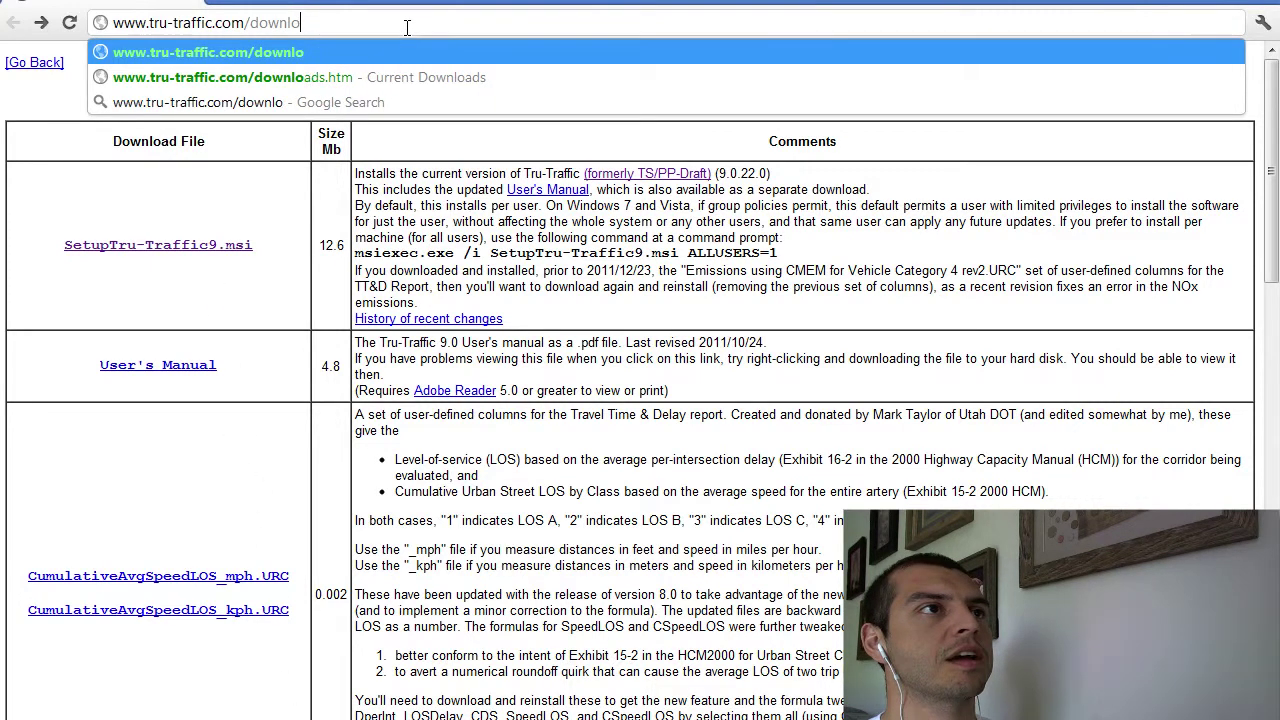
key("BackSpace")
key("BackSpace")
key("BackSpace")
key("BackSpace")
key("BackSpace")
key("BackSpace")
key("BackSpace")
key("Return")
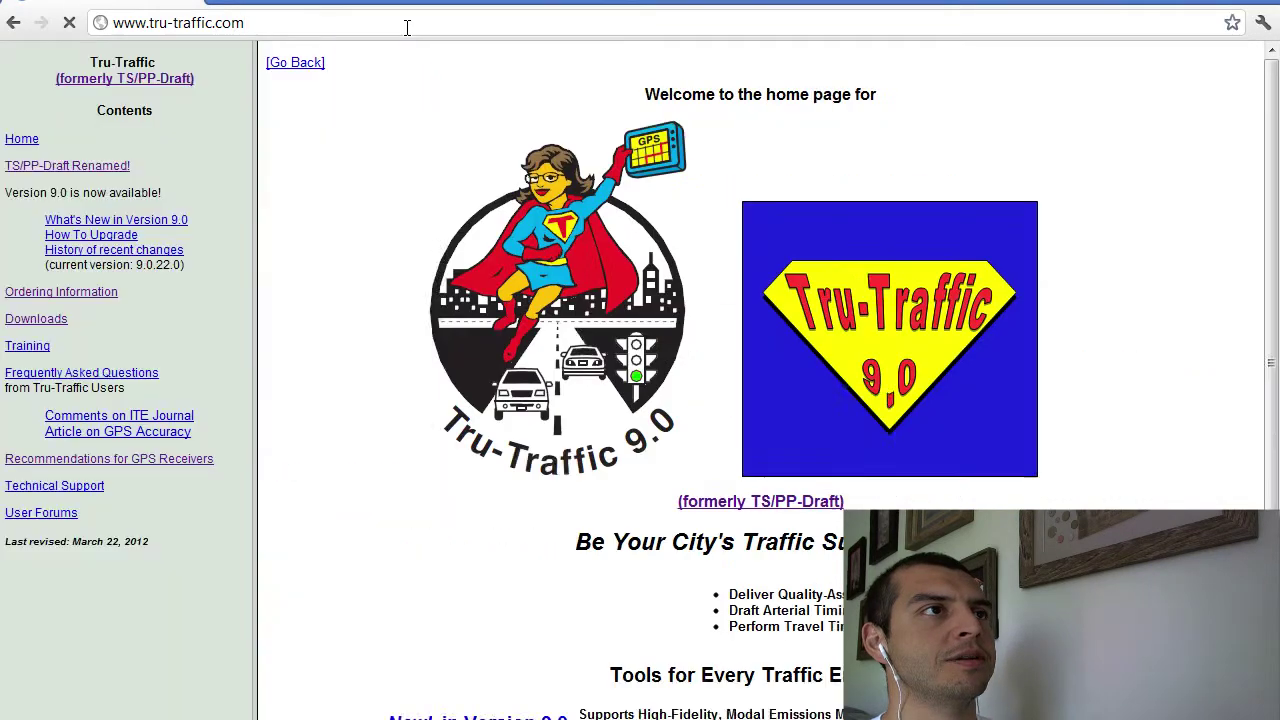
Open the Frequently Asked Questions and expand the answer on linking separate diagram files for two intersecting arteries.
left_click(88, 375)
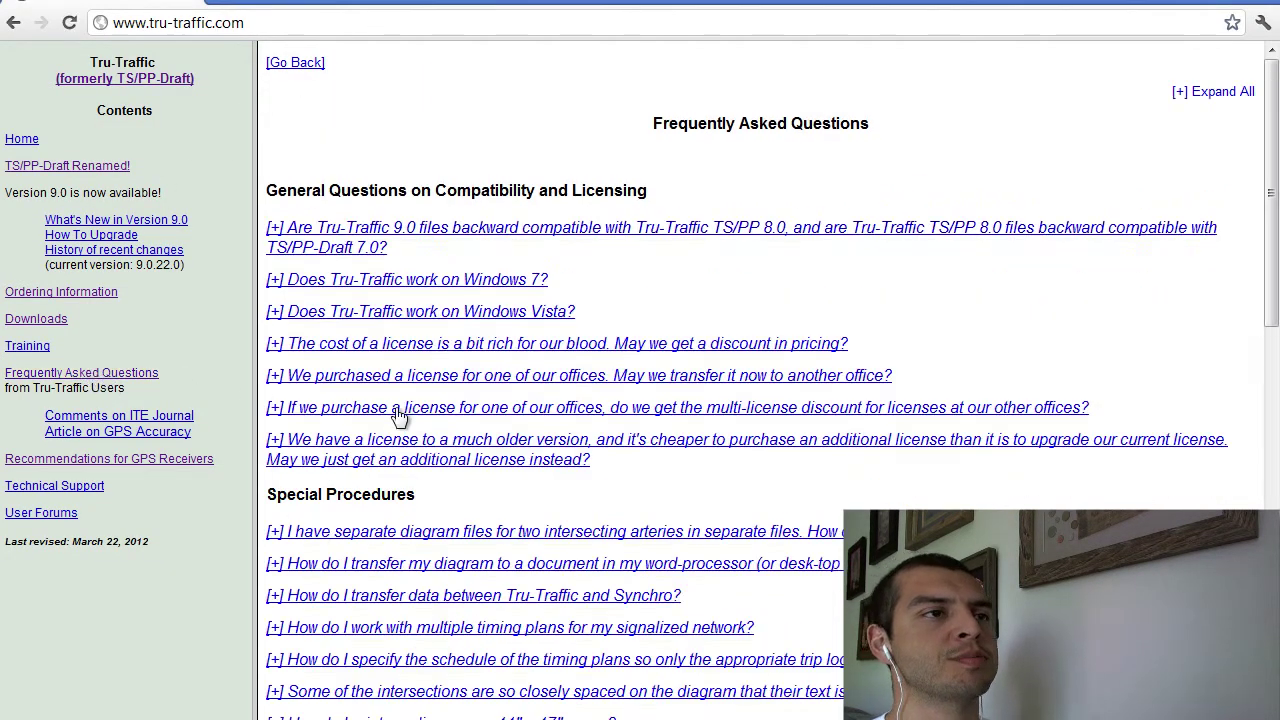
scroll(412, 422, "down", 4)
scroll(410, 422, "up", 3)
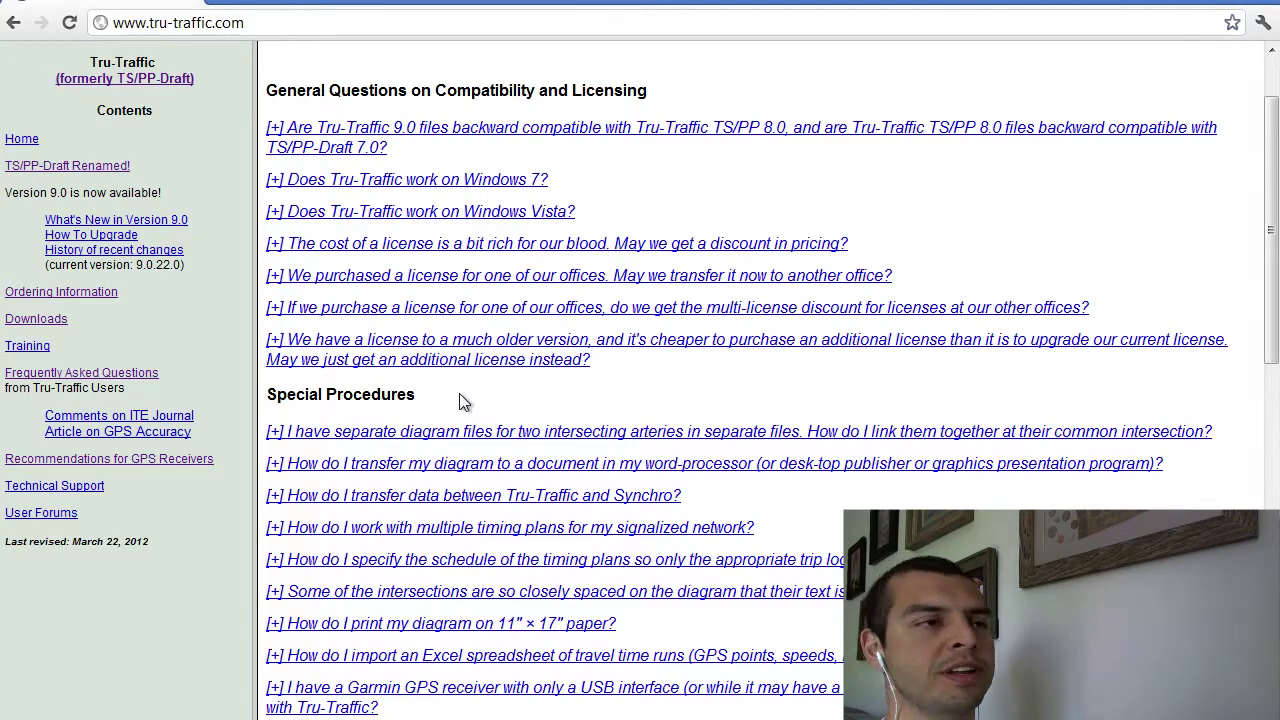
left_click(460, 432)
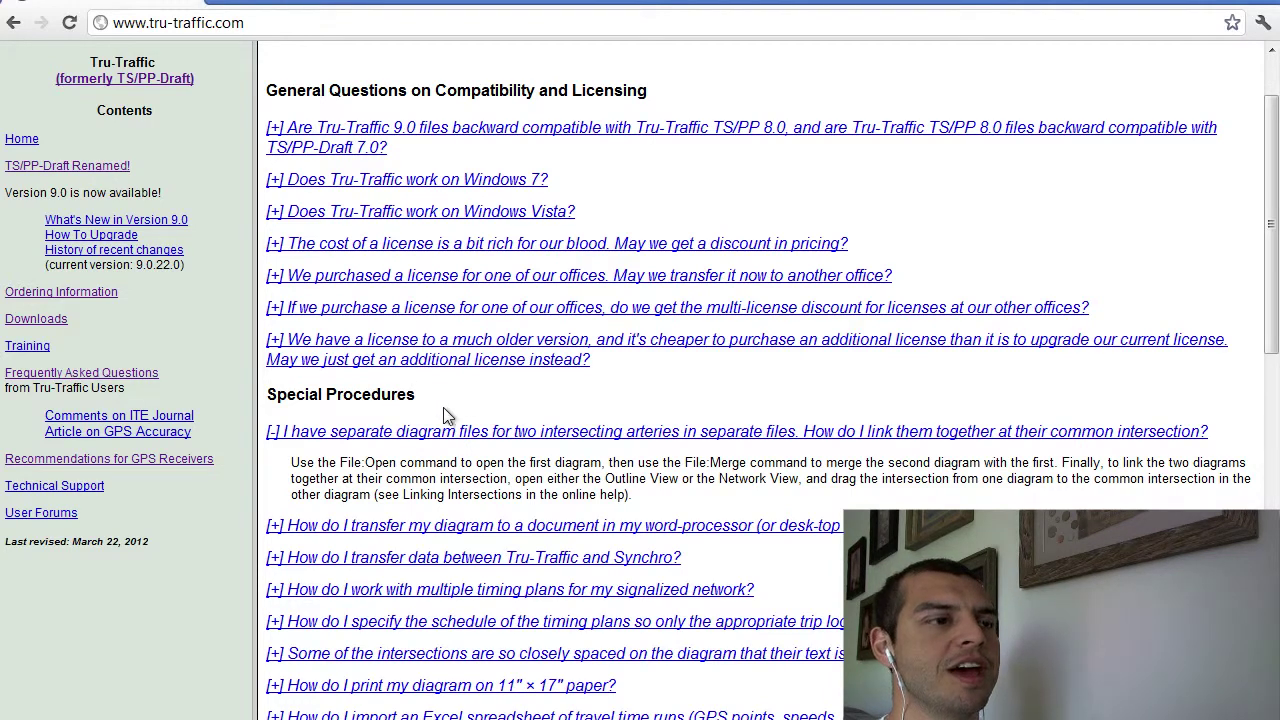
Switch to the Tru-Traffic program and check the Network View before any diagram is loaded.
key("alt+Tab")
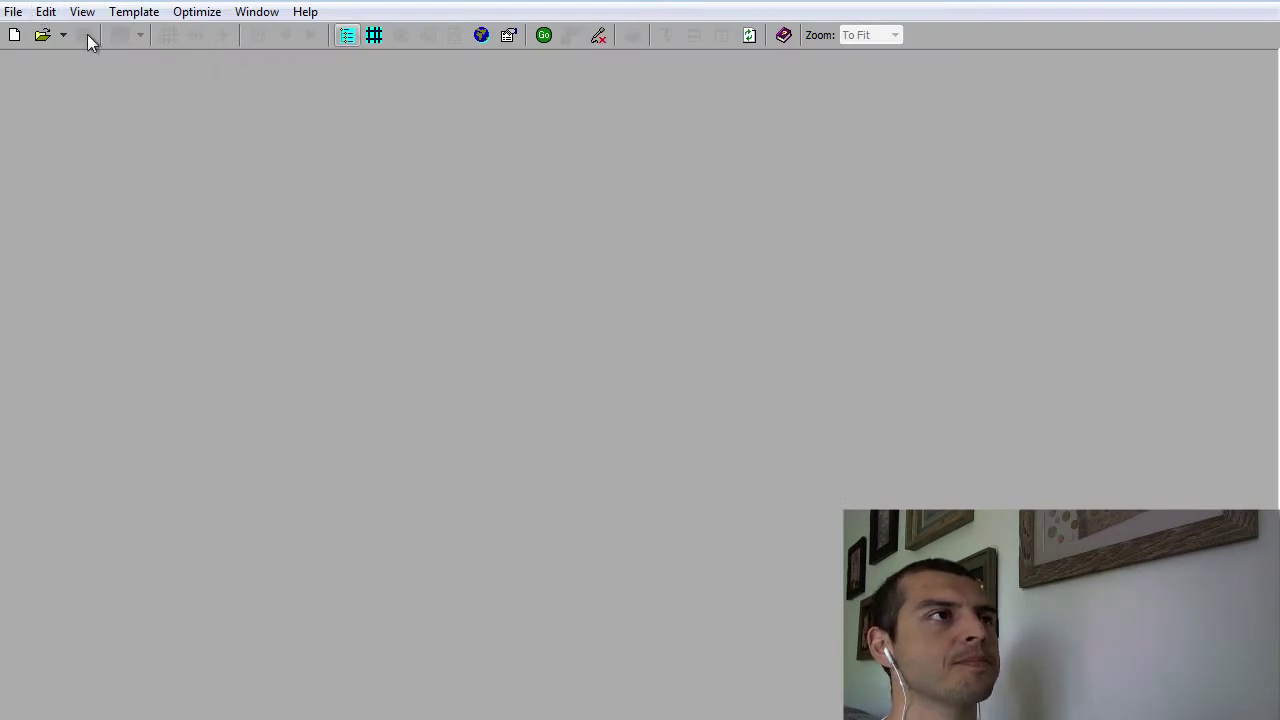
left_click(44, 36)
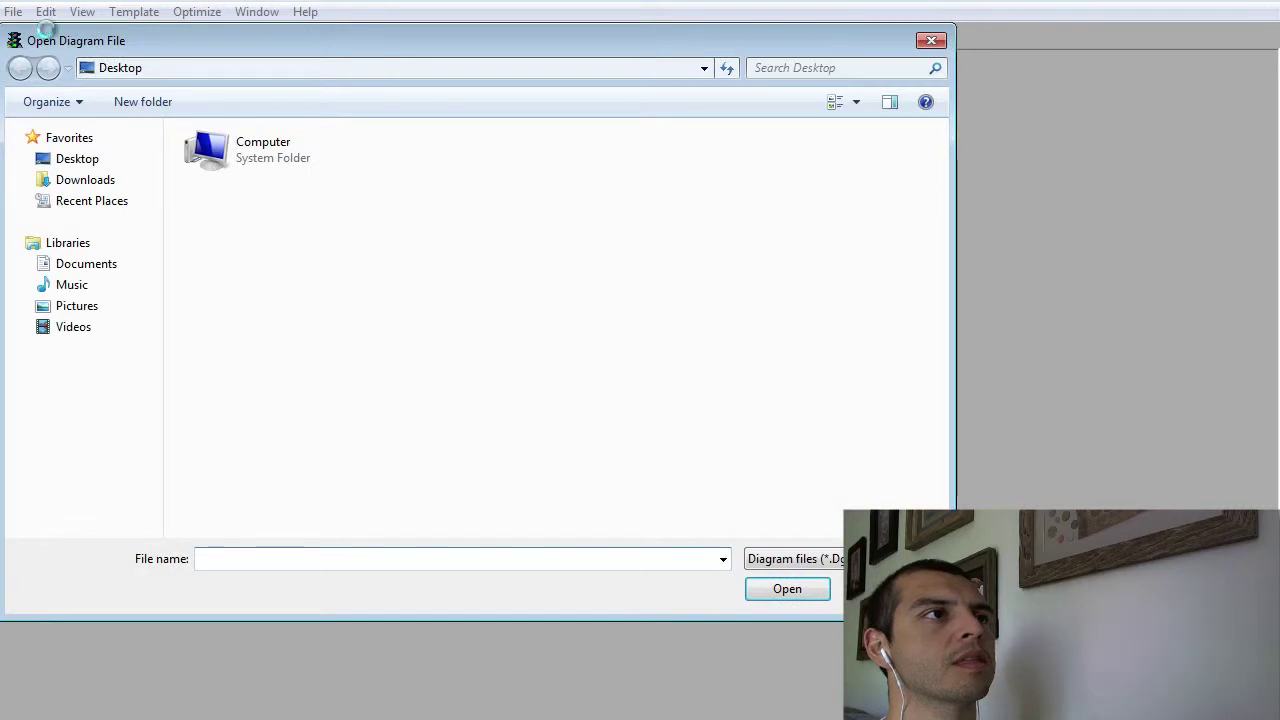
left_click(884, 589)
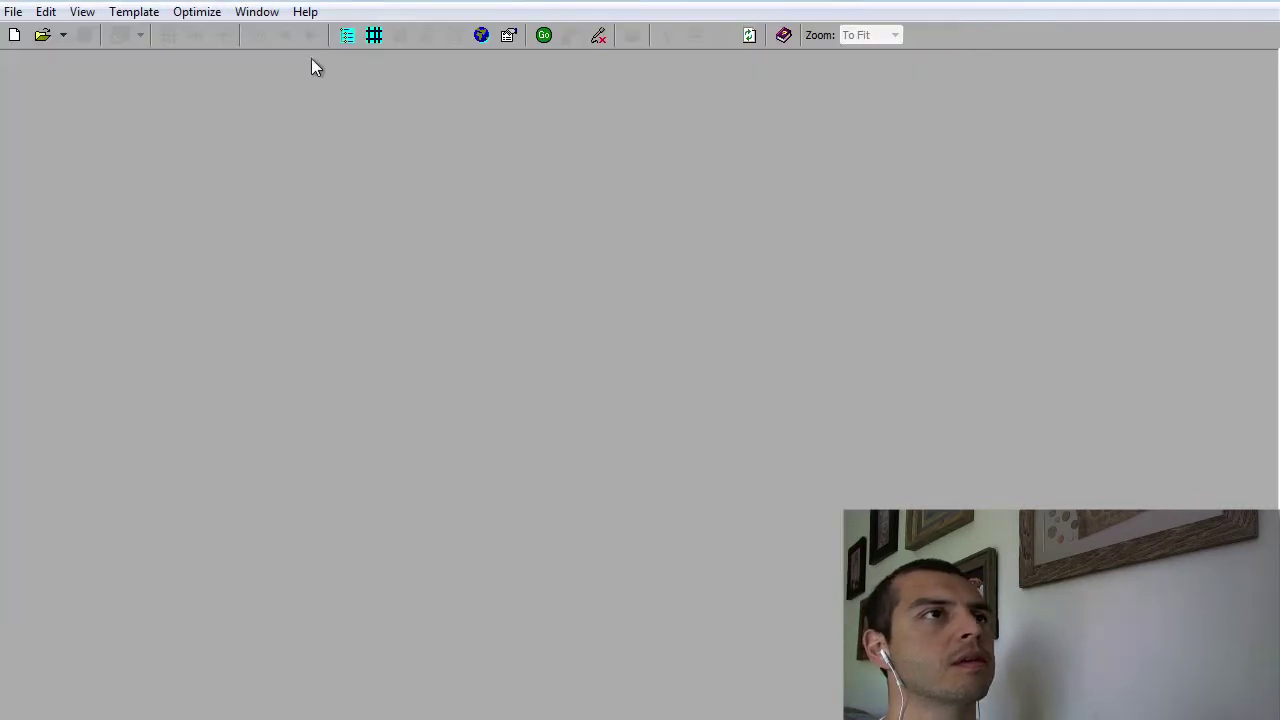
left_click(374, 35)
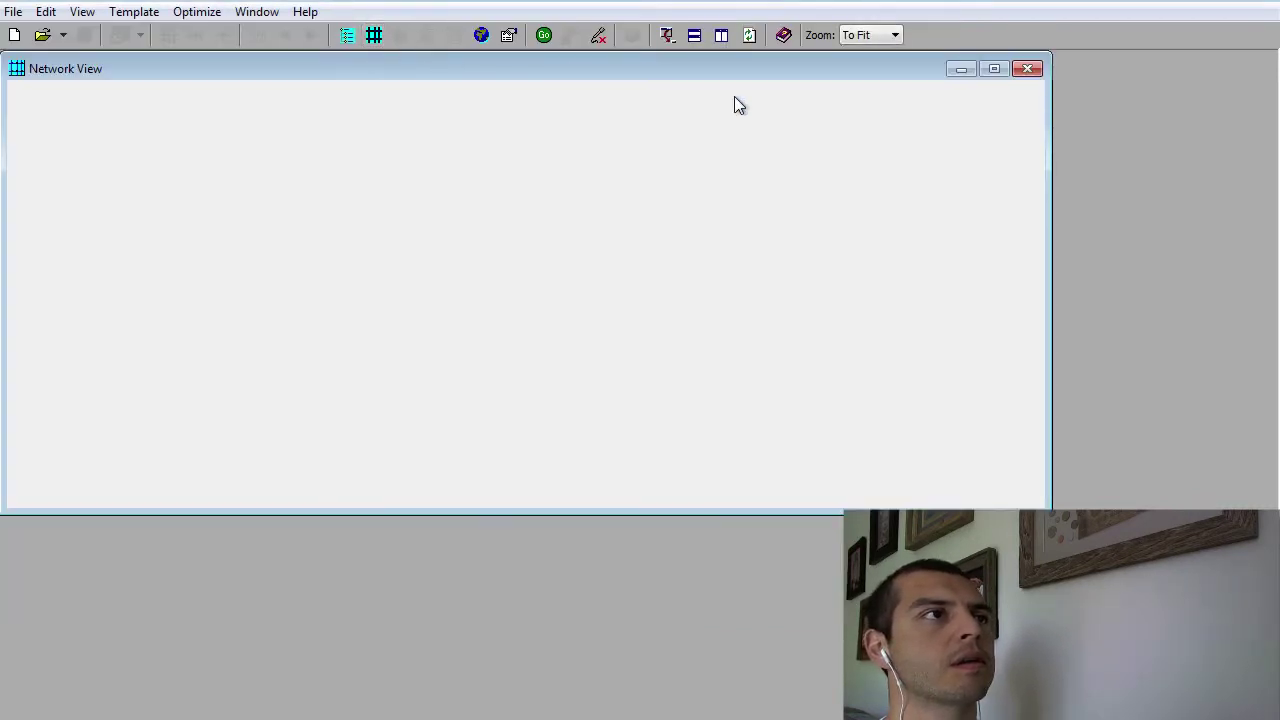
left_click(1028, 69)
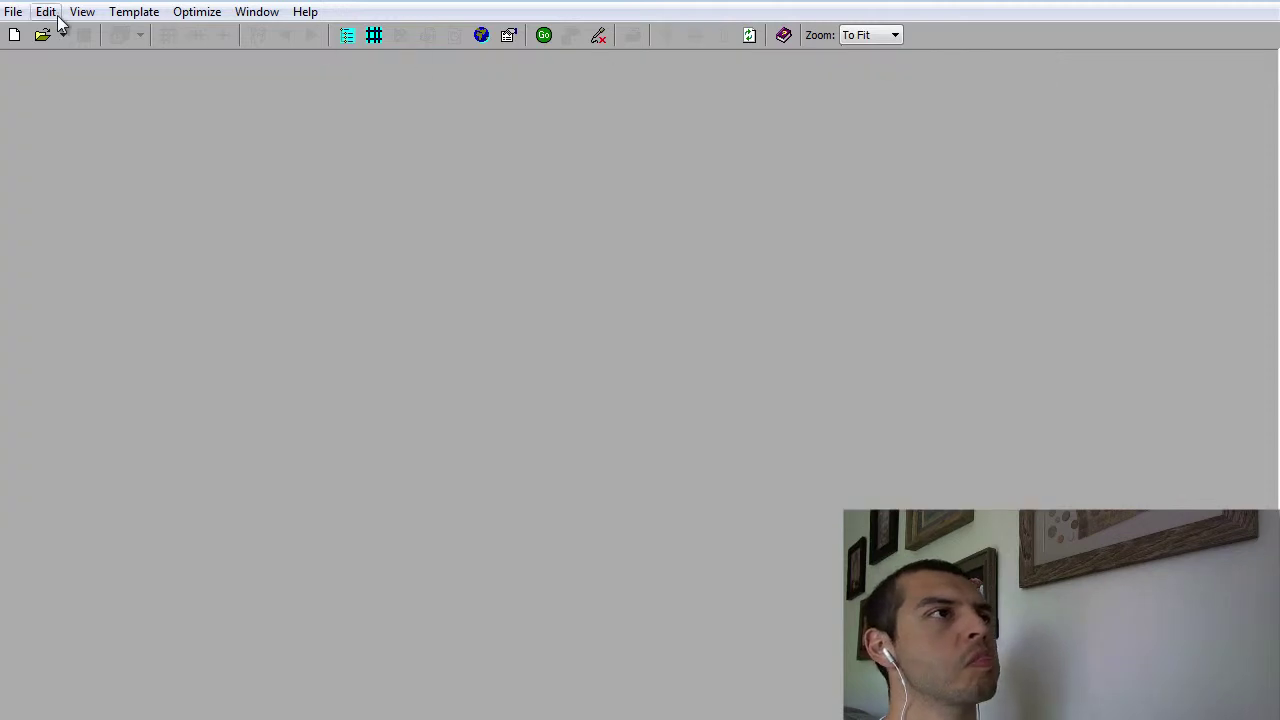
Create a new diagram with 5 intersections along the artery and Northbound as the forward direction.
left_click(13, 11)
left_click(42, 40)
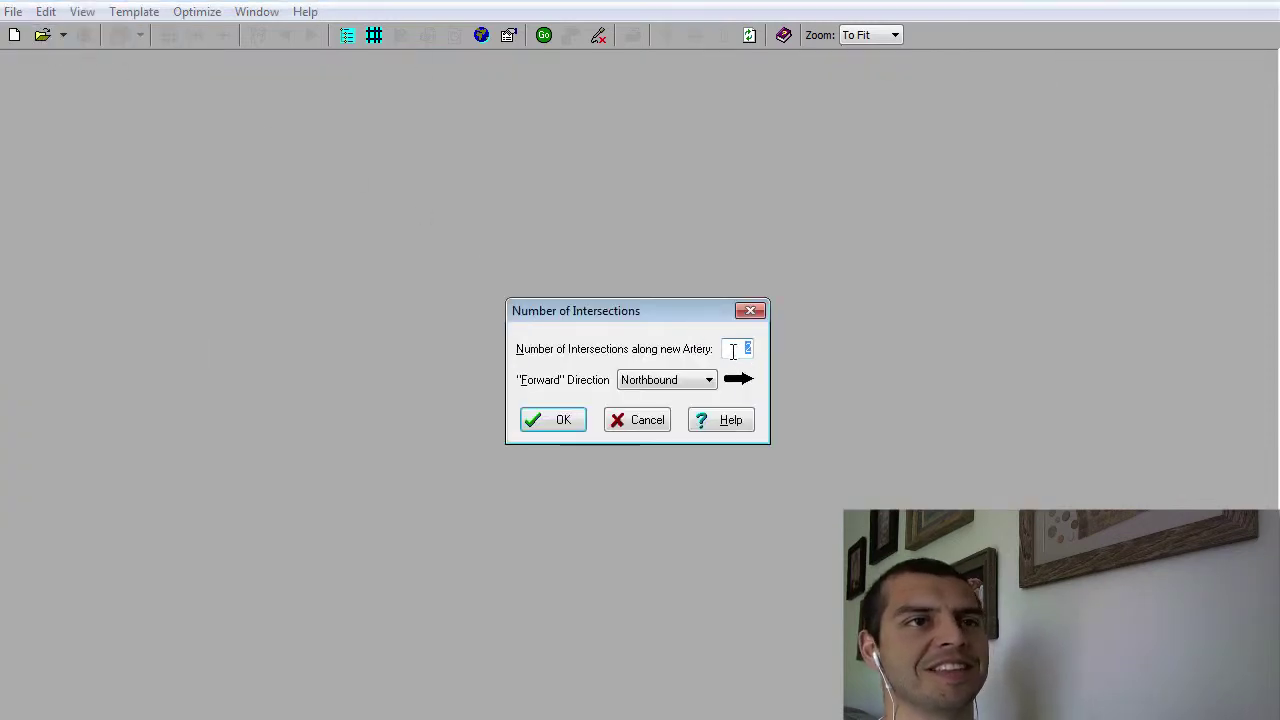
type("5")
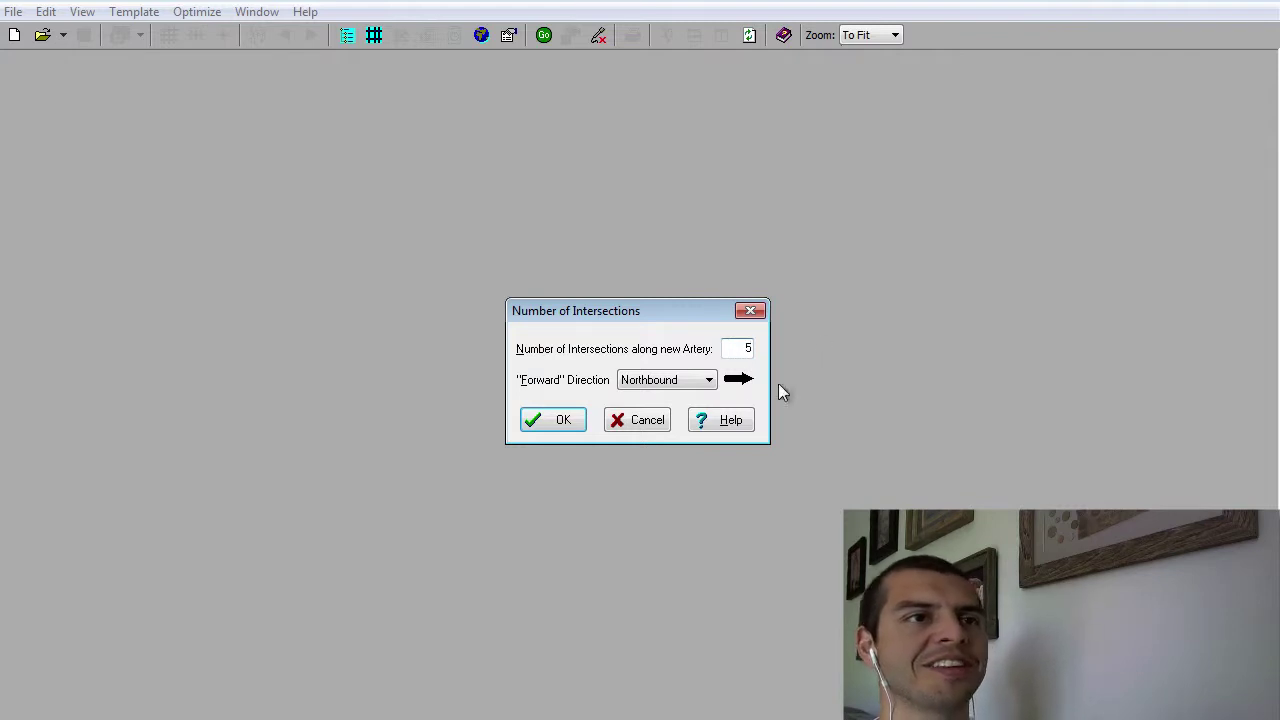
left_click(566, 422)
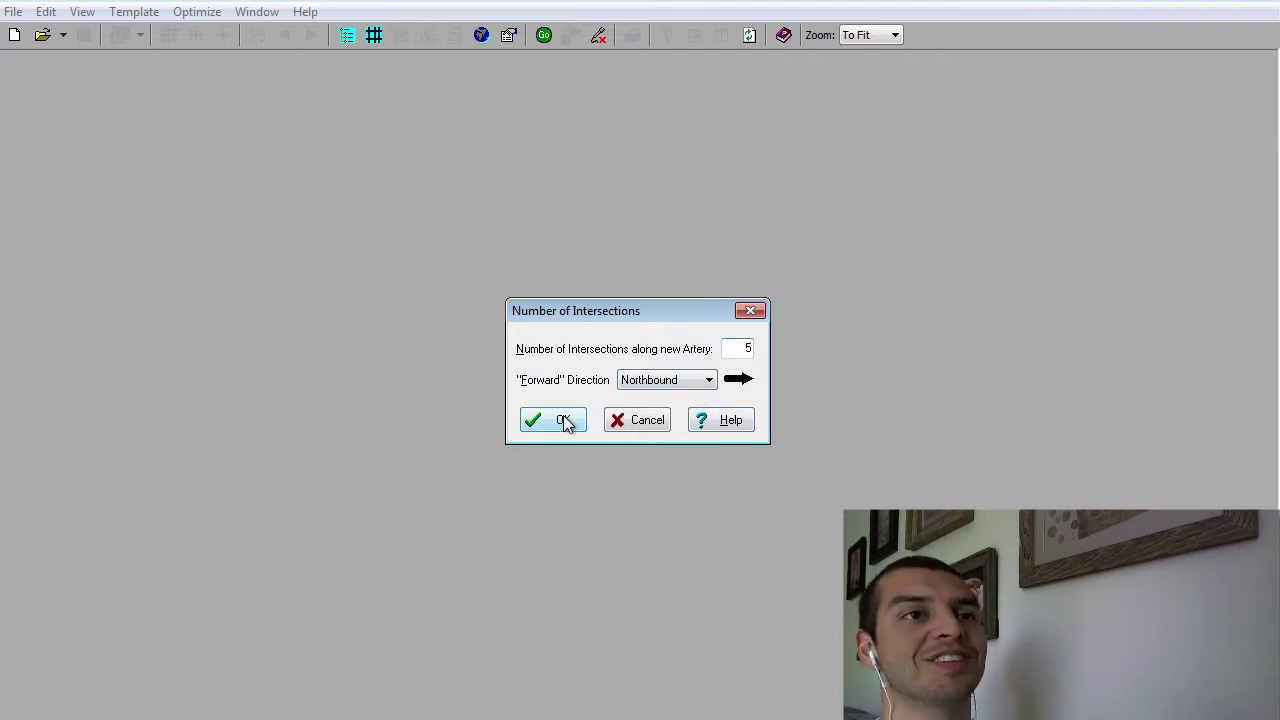
left_click(566, 422)
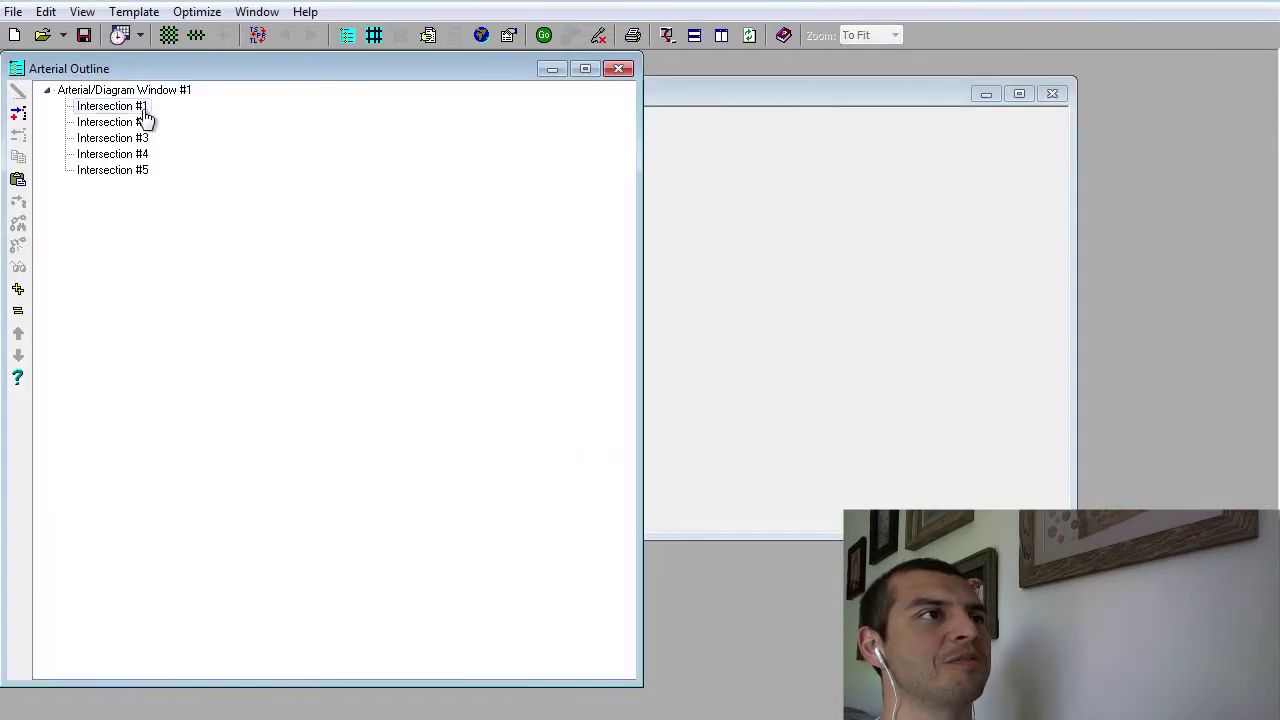
Rename Intersection #1 as "a" and Intersection #2 as "b".
left_click(140, 108)
double_click(140, 108)
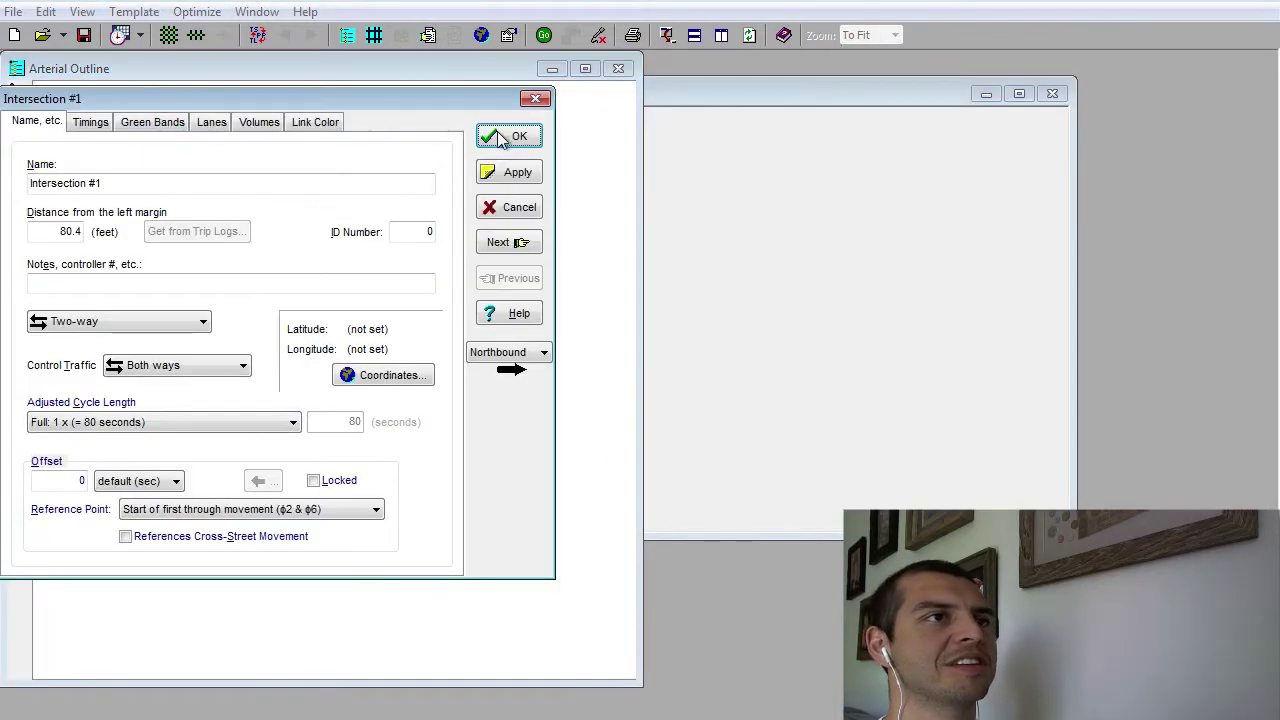
double_click(136, 182)
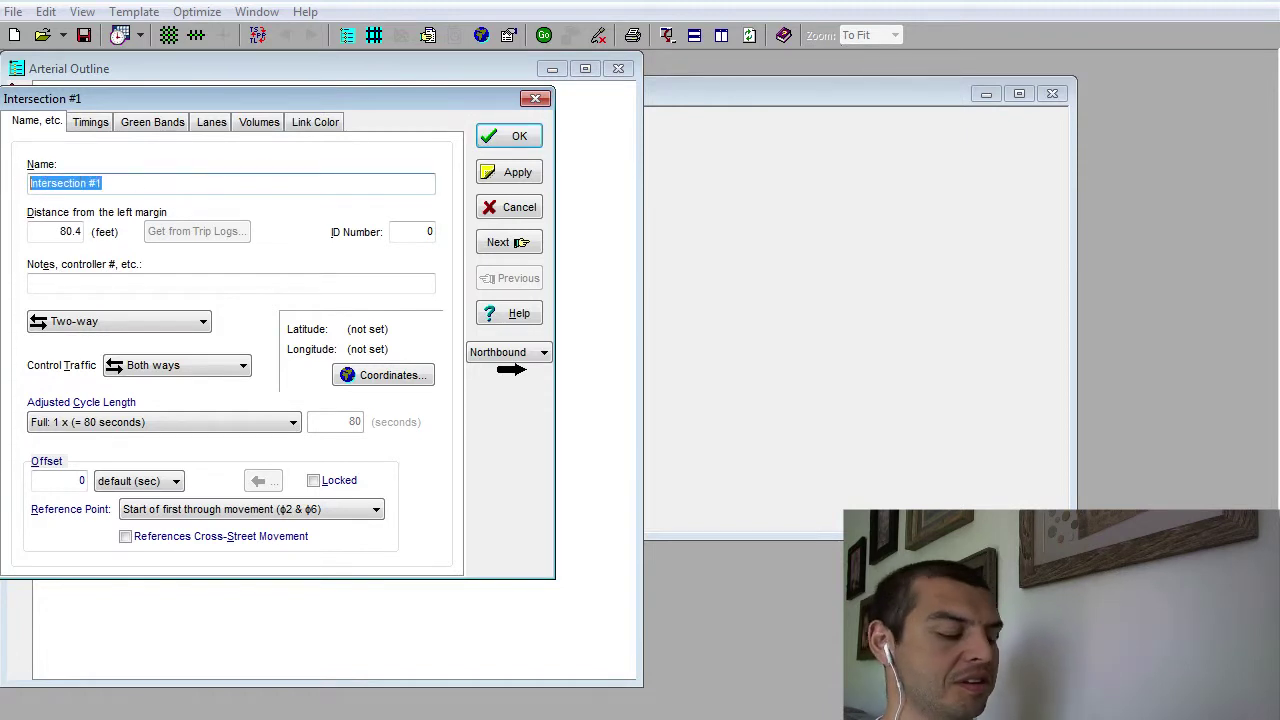
type("a")
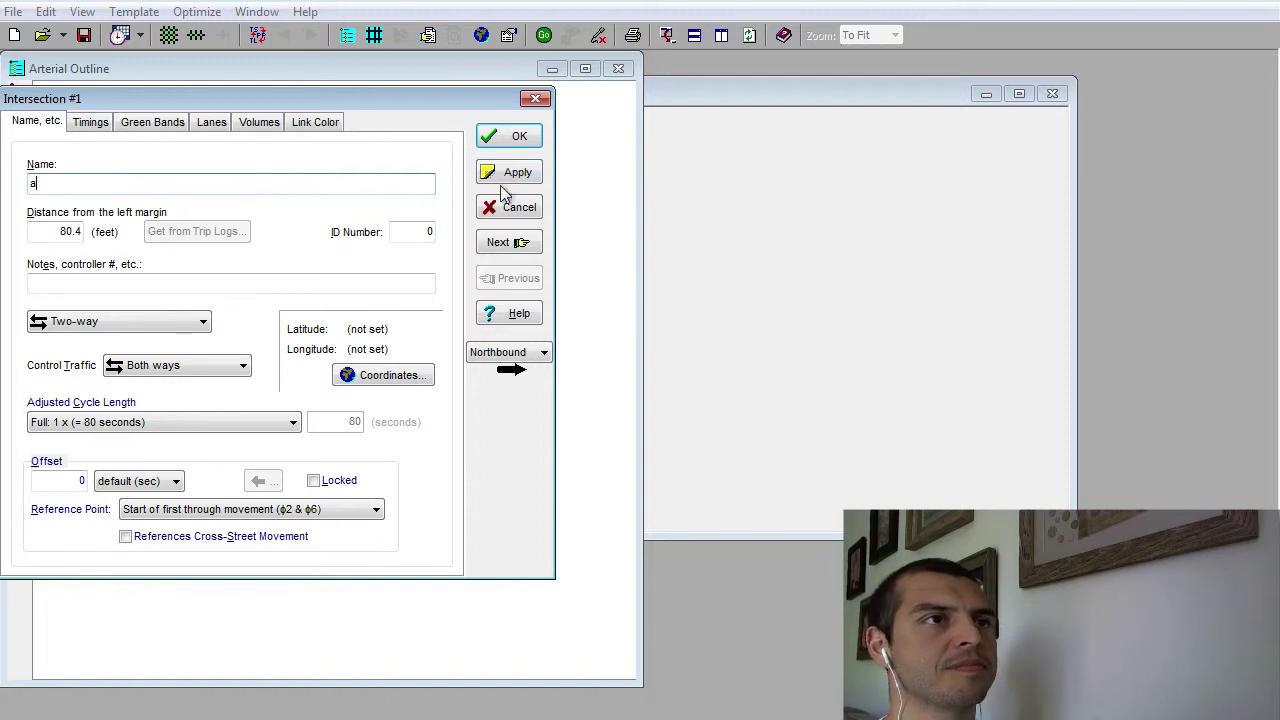
left_click(510, 242)
double_click(110, 182)
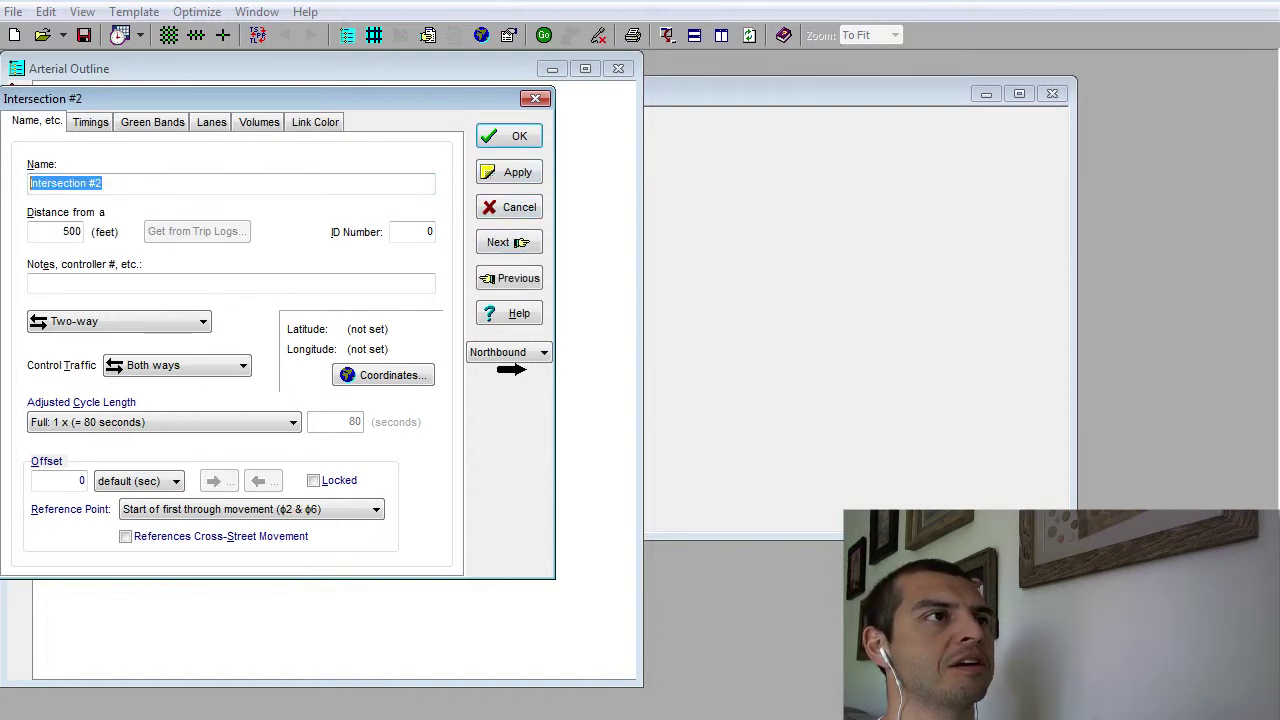
type("b")
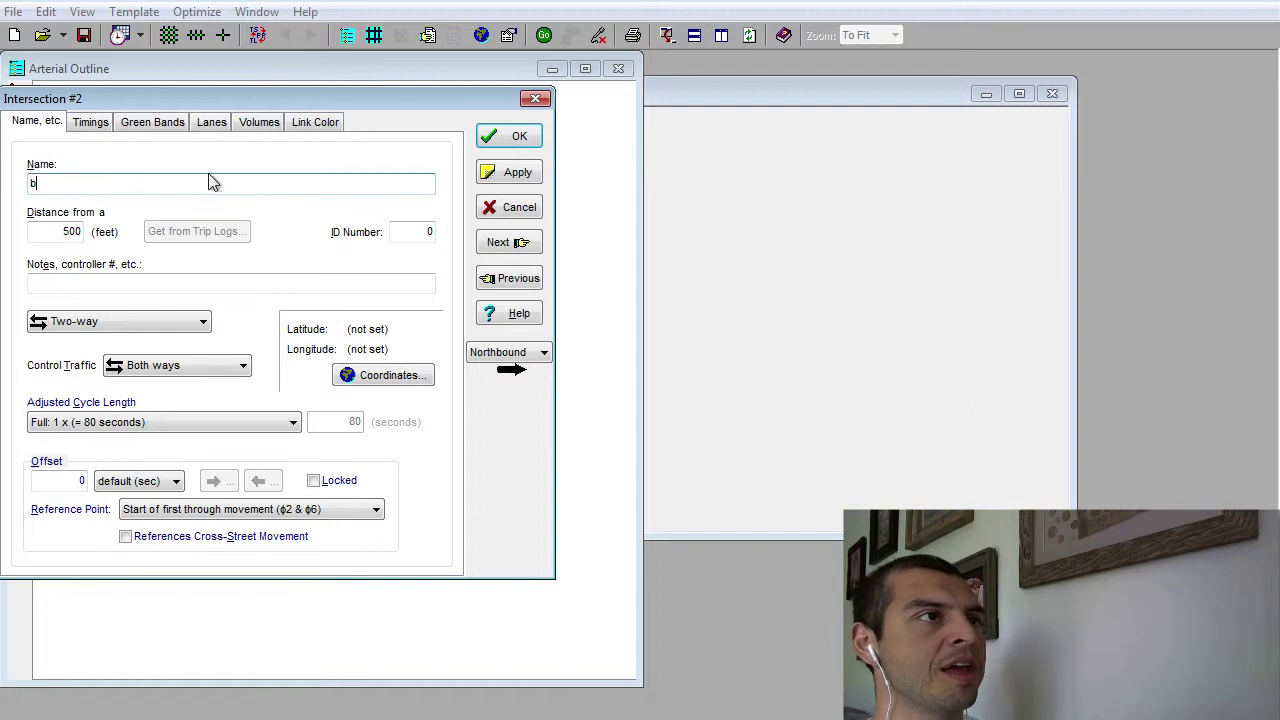
left_click(517, 243)
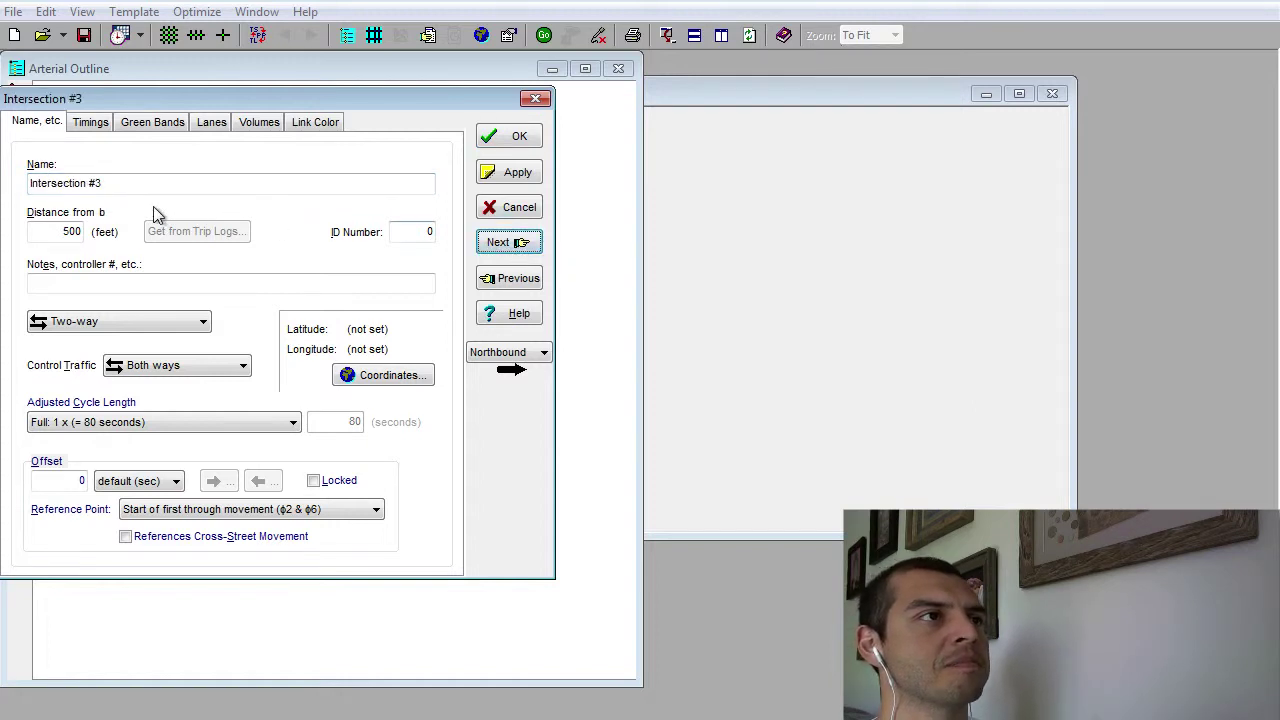
Rename Intersection #3 as "c" and proceed to the following intersection.
double_click(74, 182)
key("End")
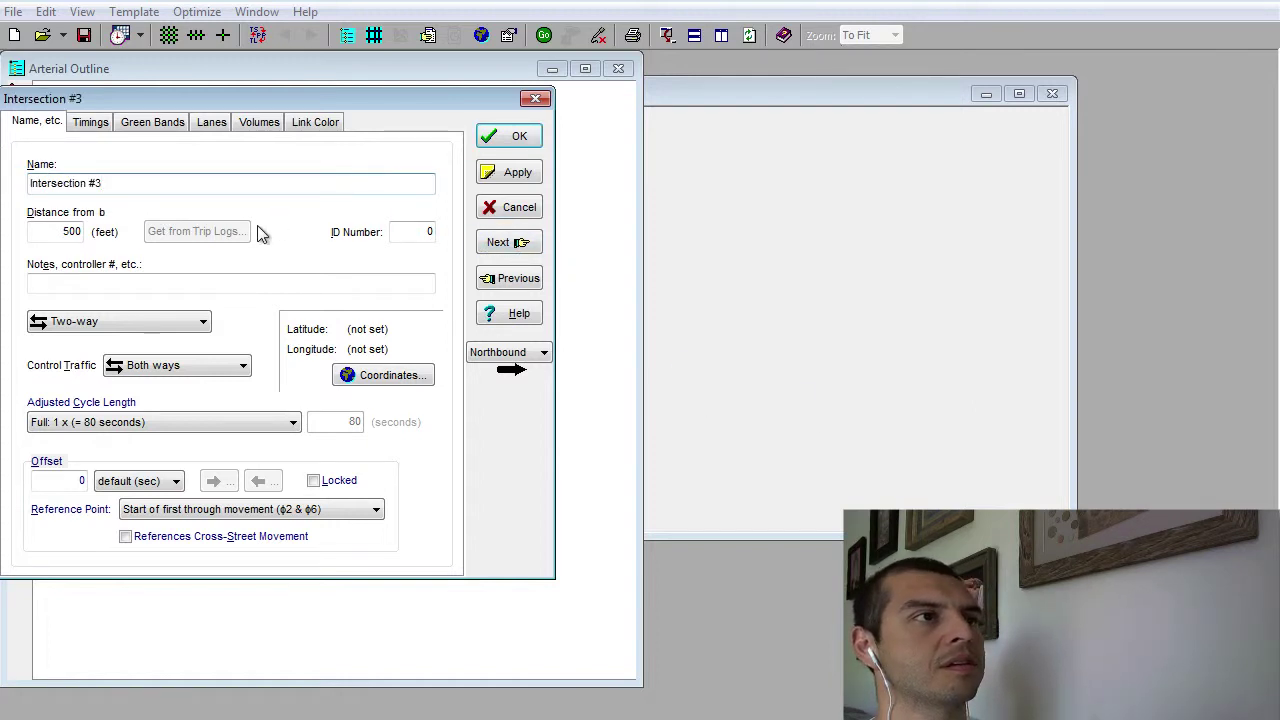
left_click_drag(112, 184, 28, 182)
left_click(150, 184)
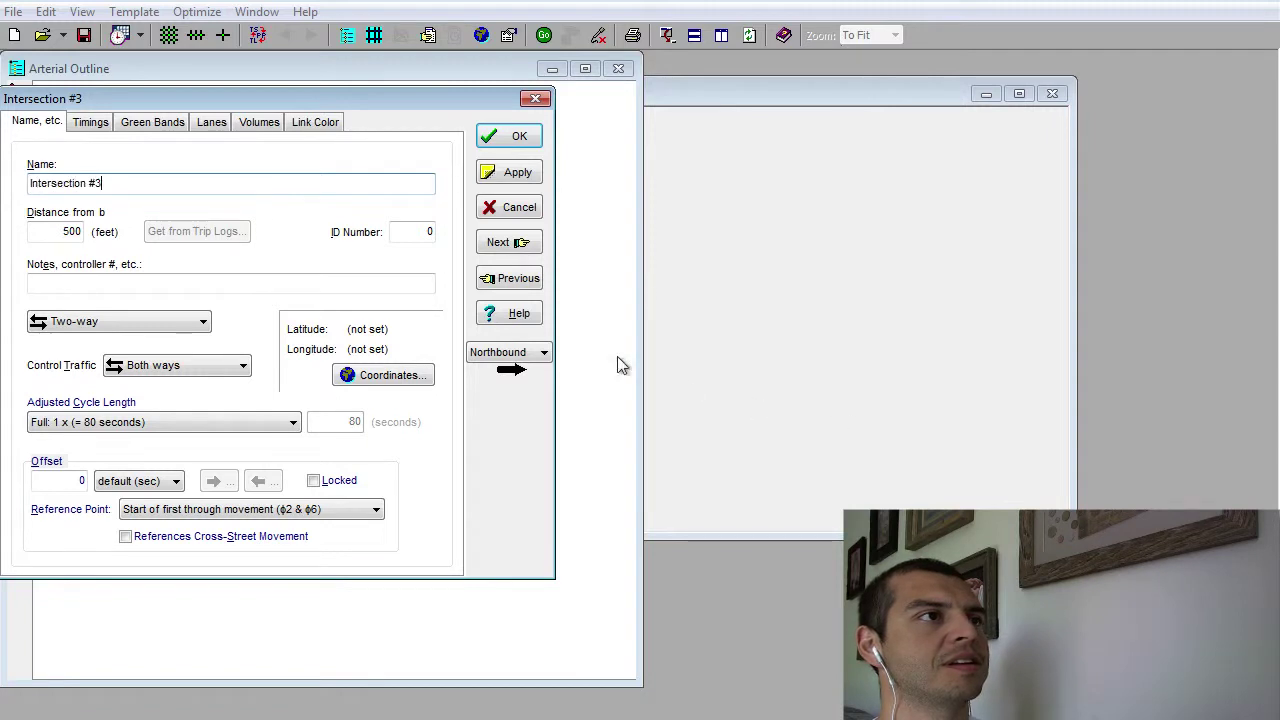
left_click_drag(132, 182, 4, 170)
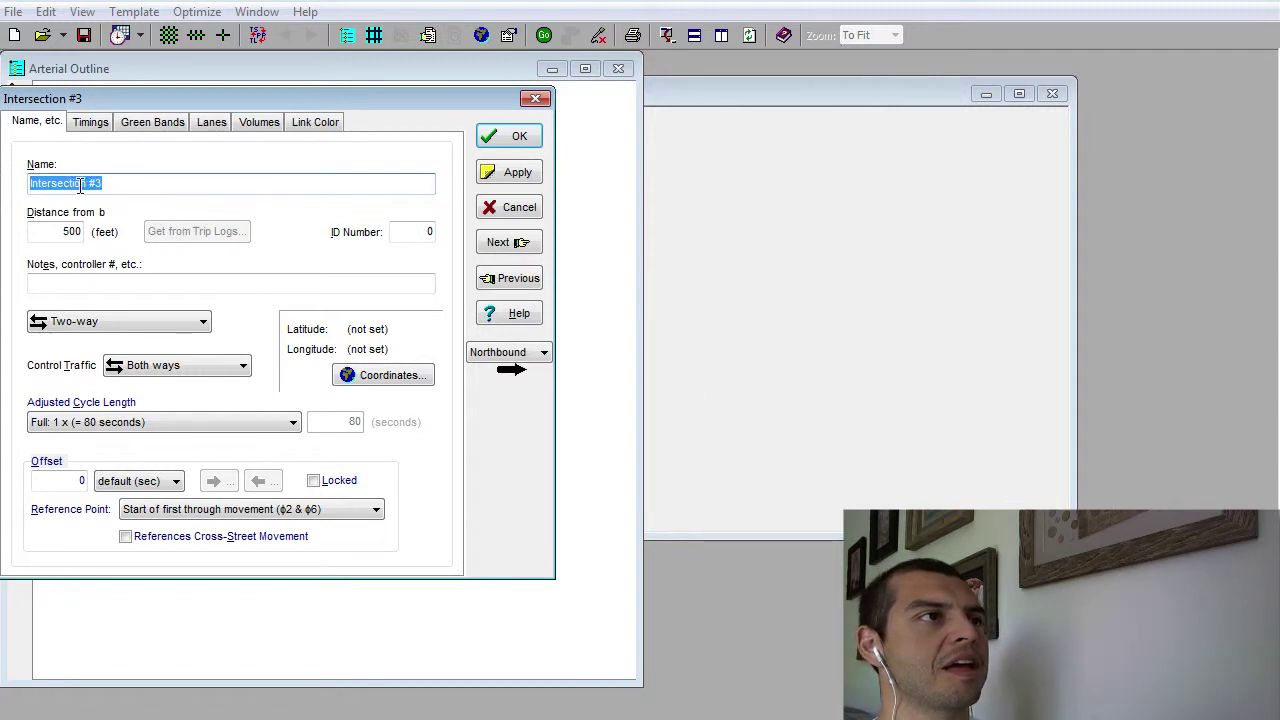
type("c")
left_click(507, 242)
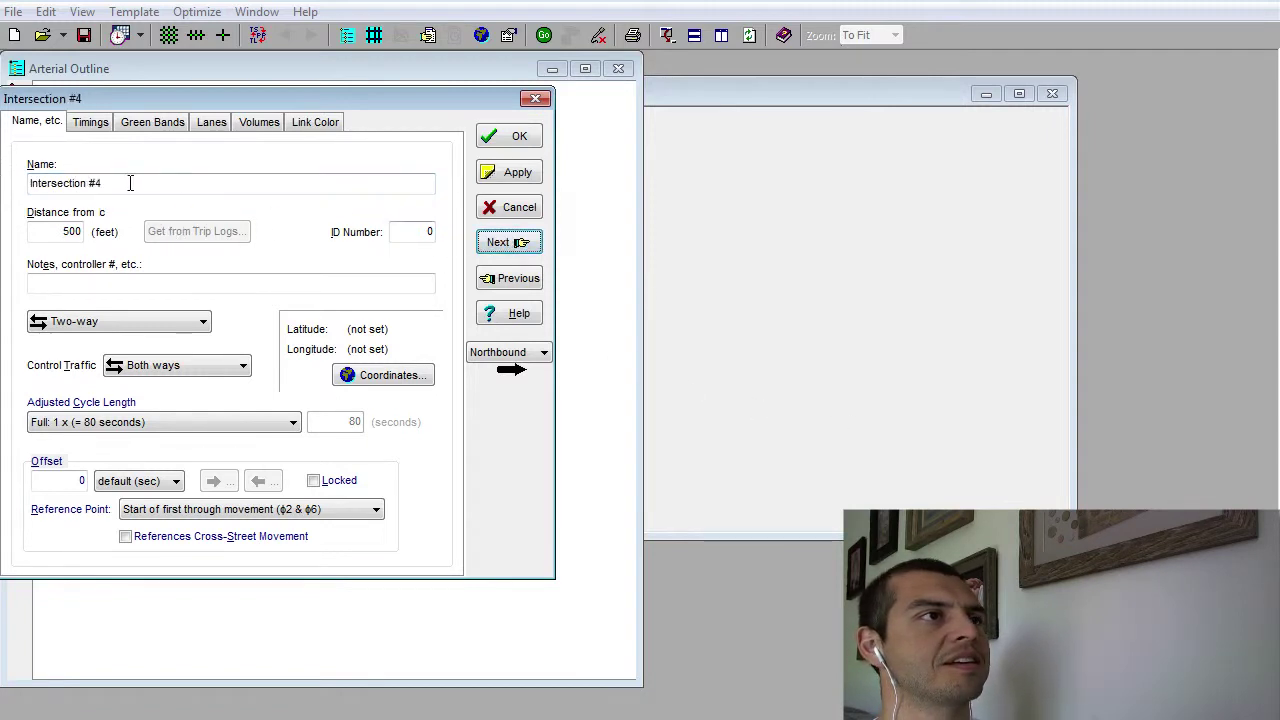
Rename Intersection #4 as "d" and Intersection #5 as "e", and close the Arterial Outline.
key("Right")
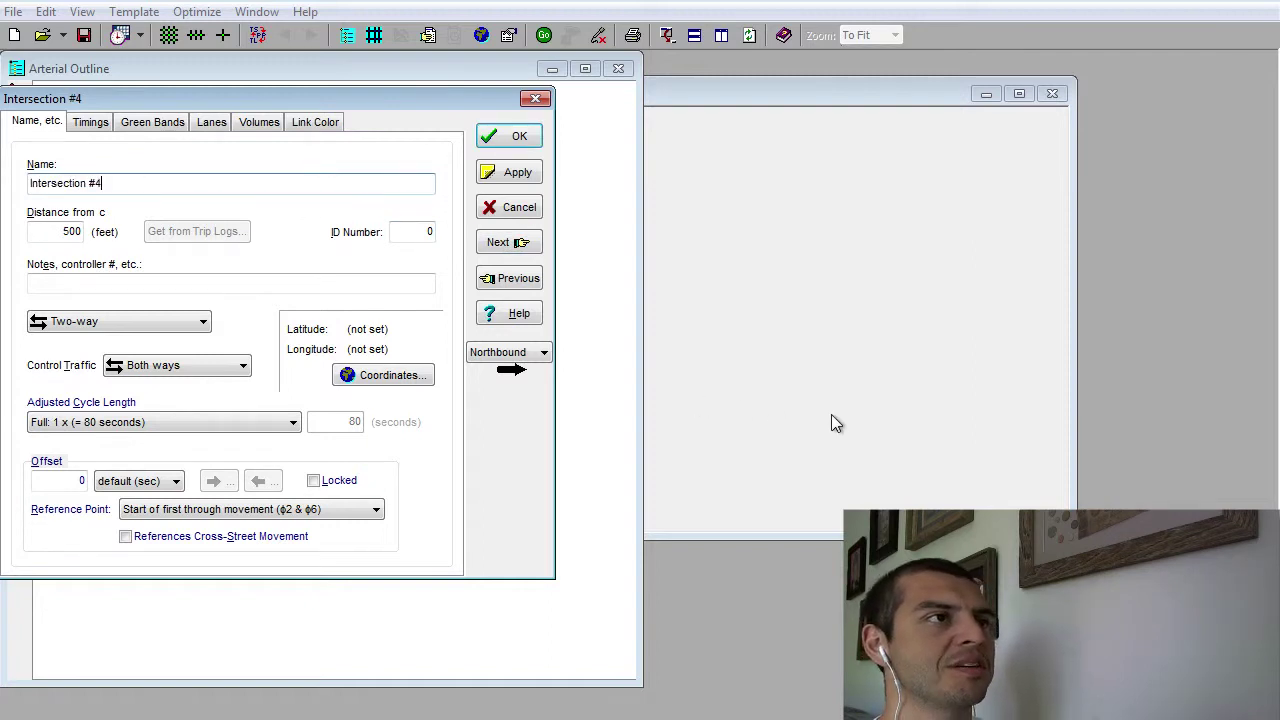
left_click_drag(136, 181, 4, 172)
type("d")
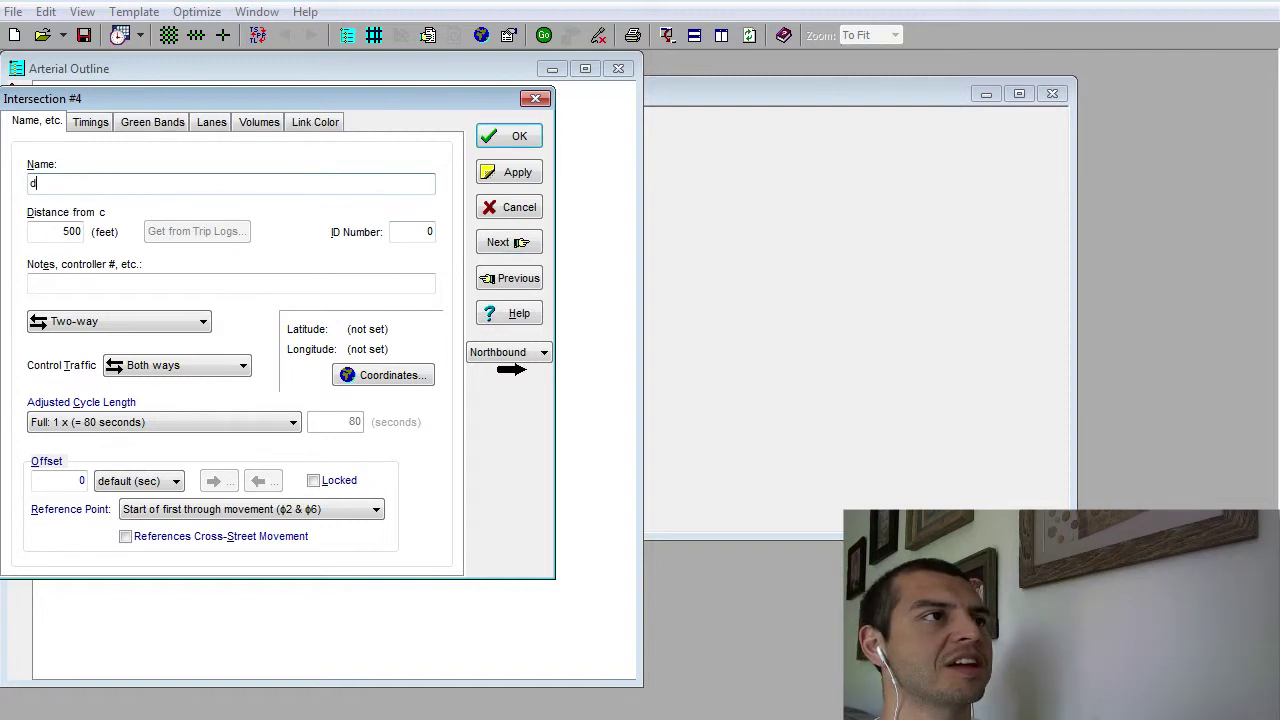
left_click(507, 242)
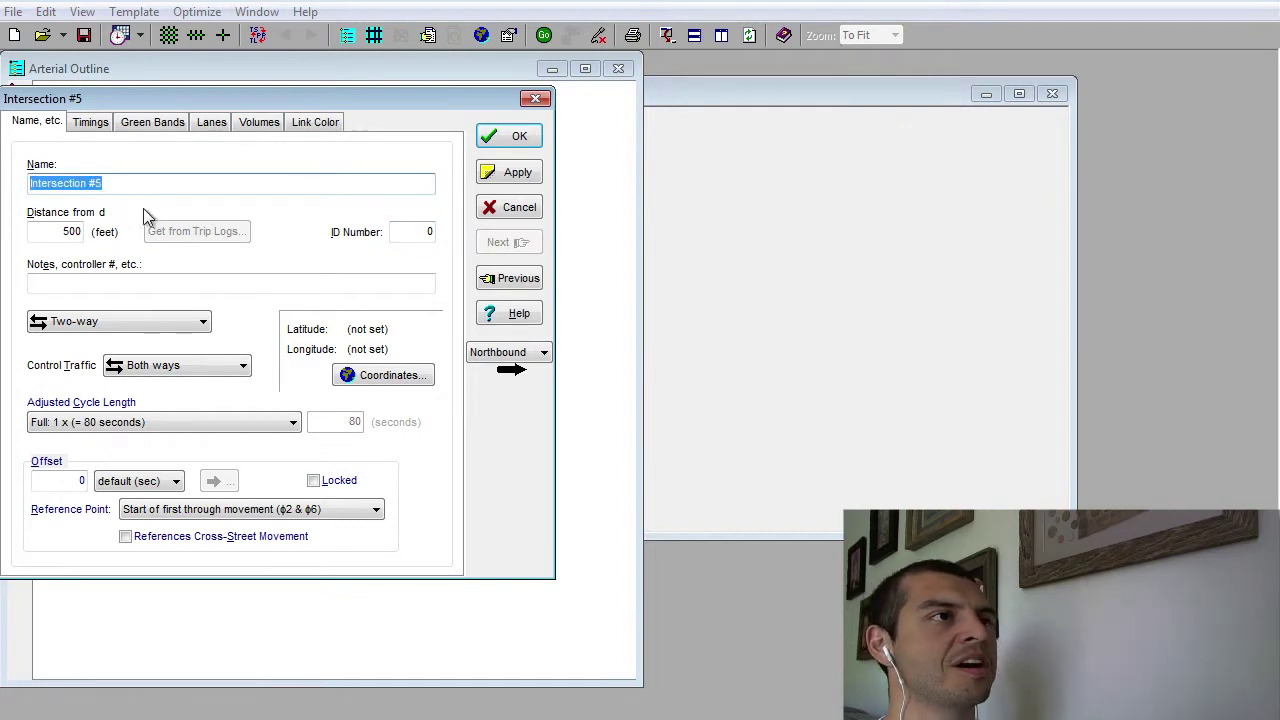
type("e")
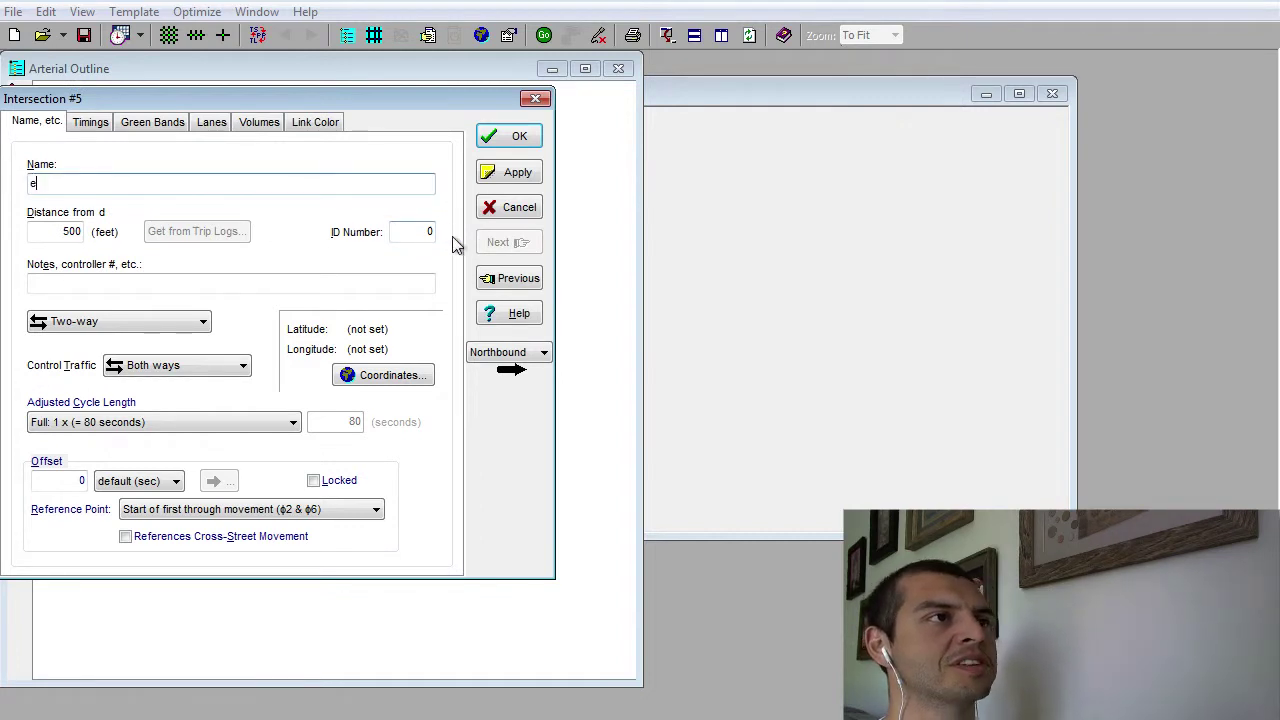
left_click(520, 138)
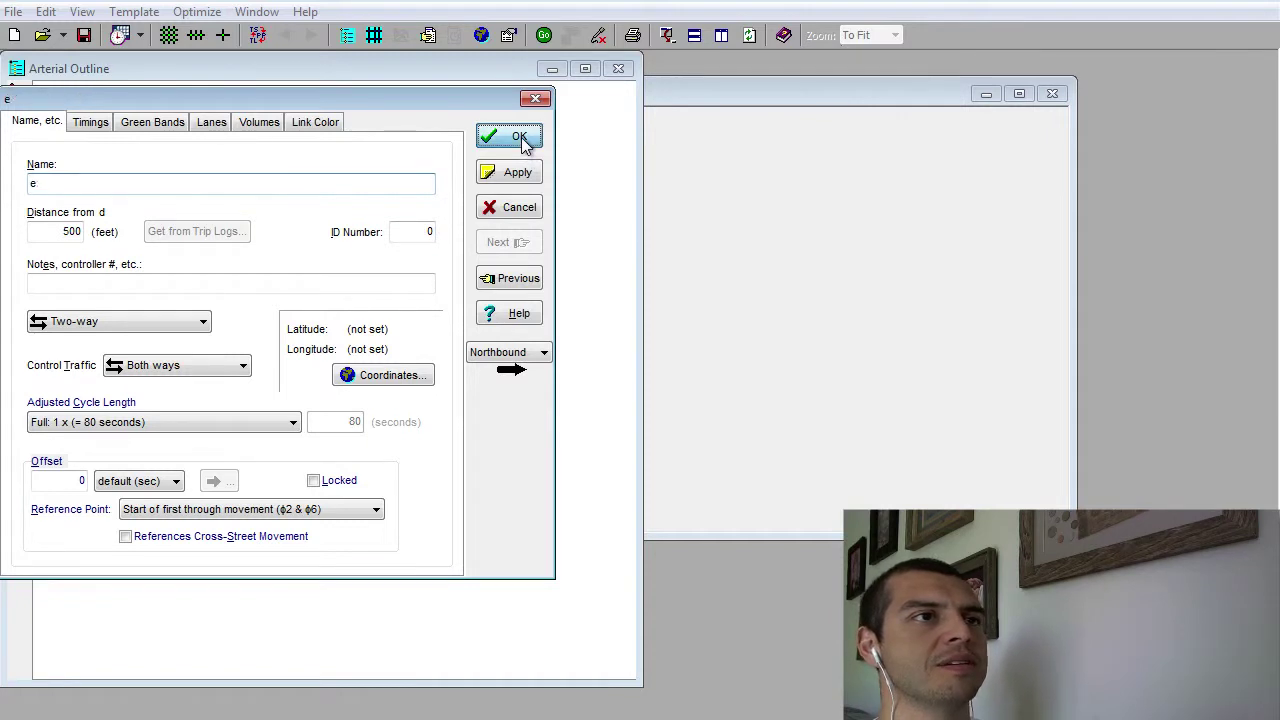
left_click(618, 69)
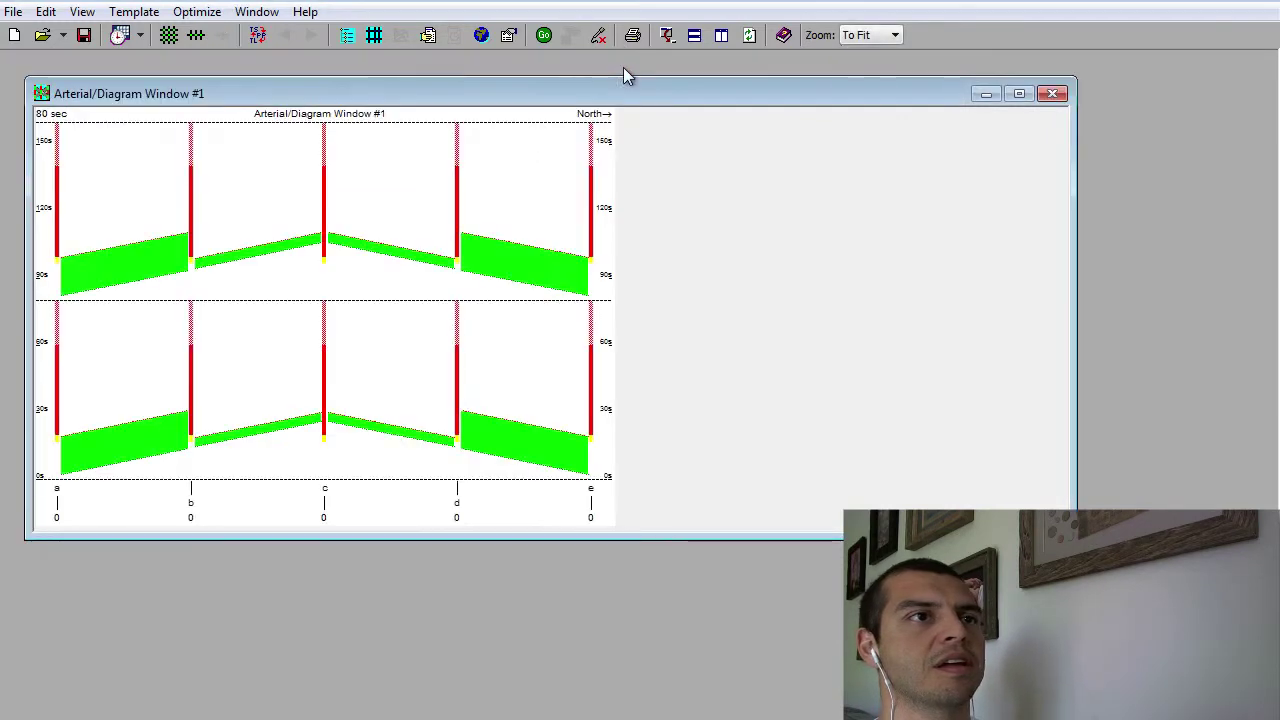
Inspect the artery's layout in the Network View and the properties of intersection a, changing nothing.
left_click(374, 35)
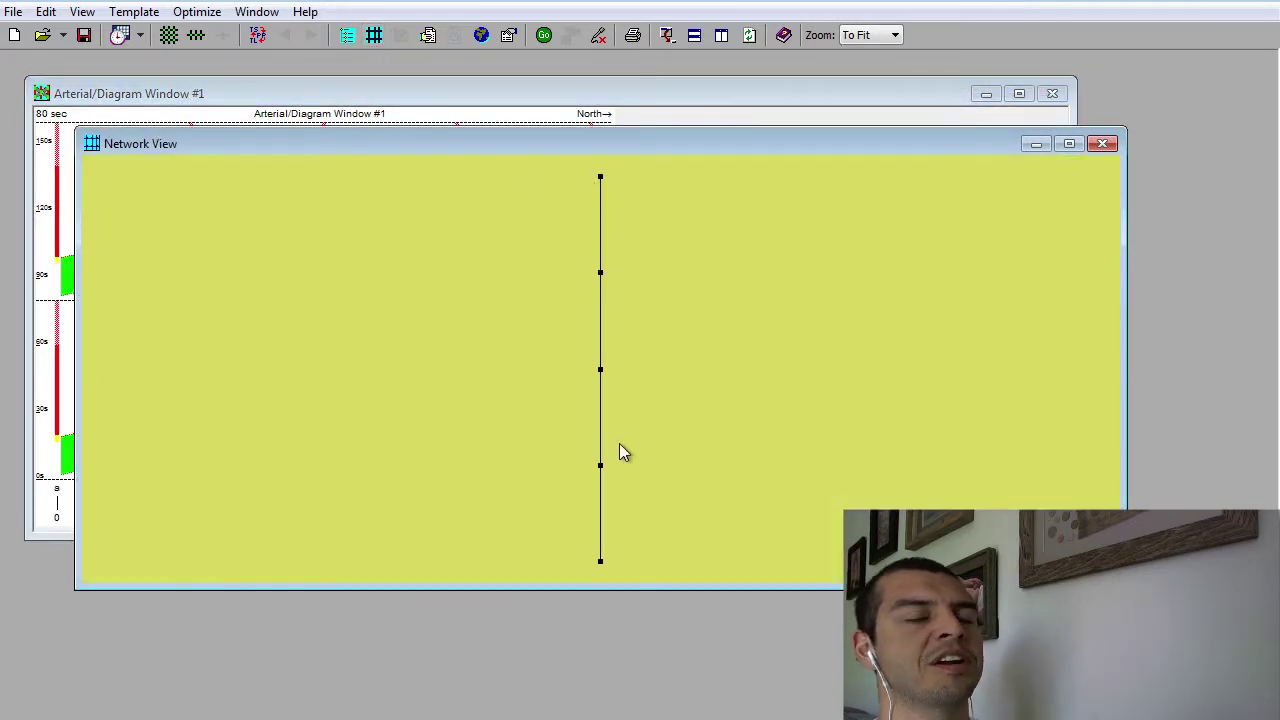
left_click(1103, 145)
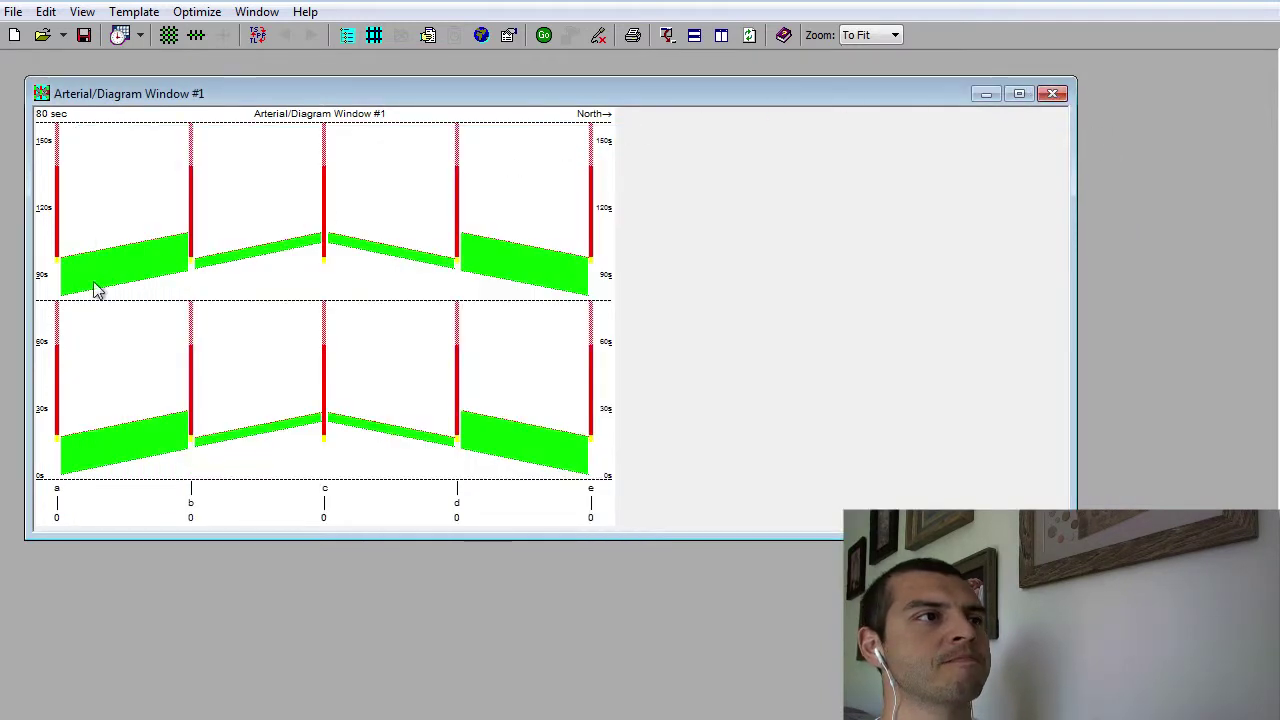
double_click(57, 240)
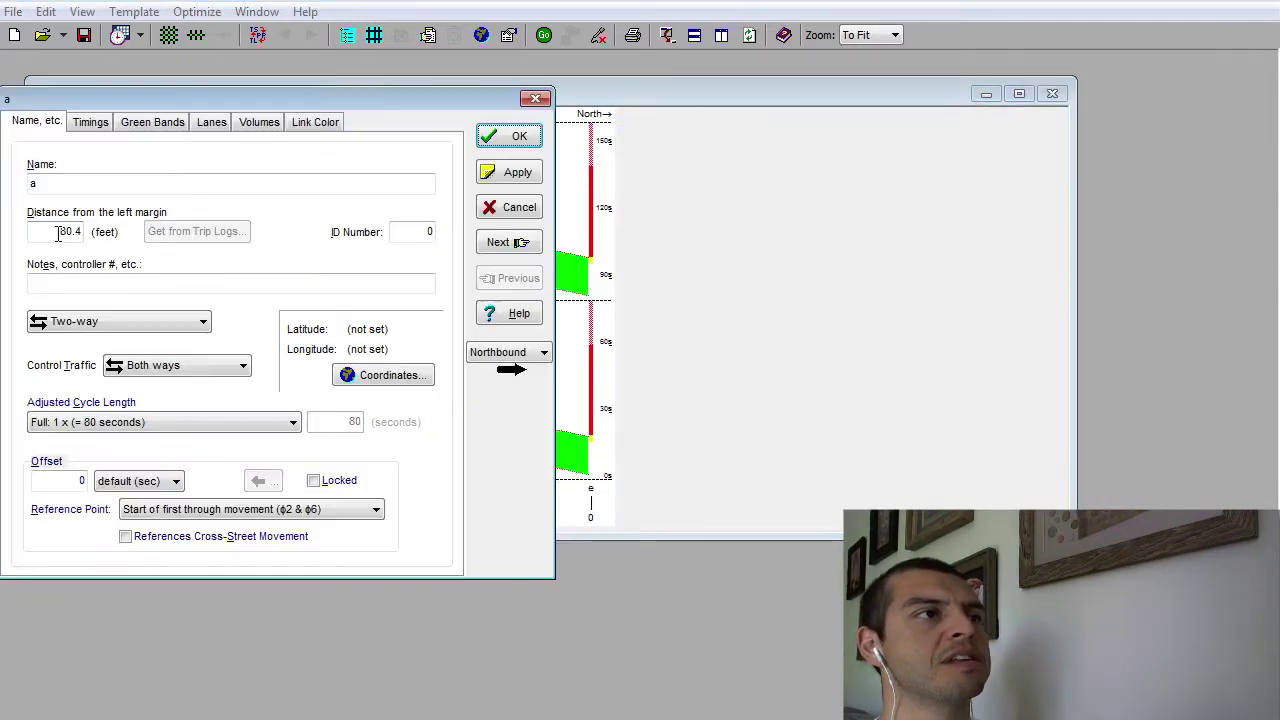
left_click(535, 98)
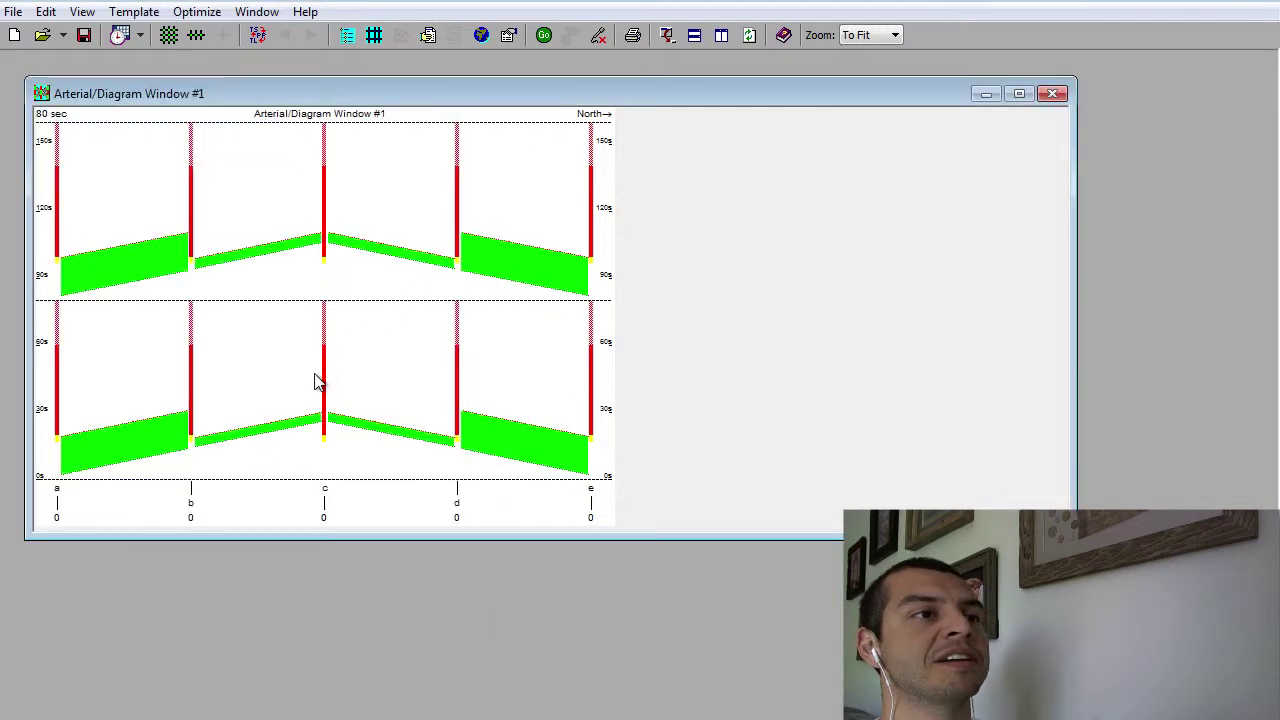
Close the northbound diagram window and begin saving the diagram as a new file in the Documents library.
left_click(1066, 92)
left_click(13, 12)
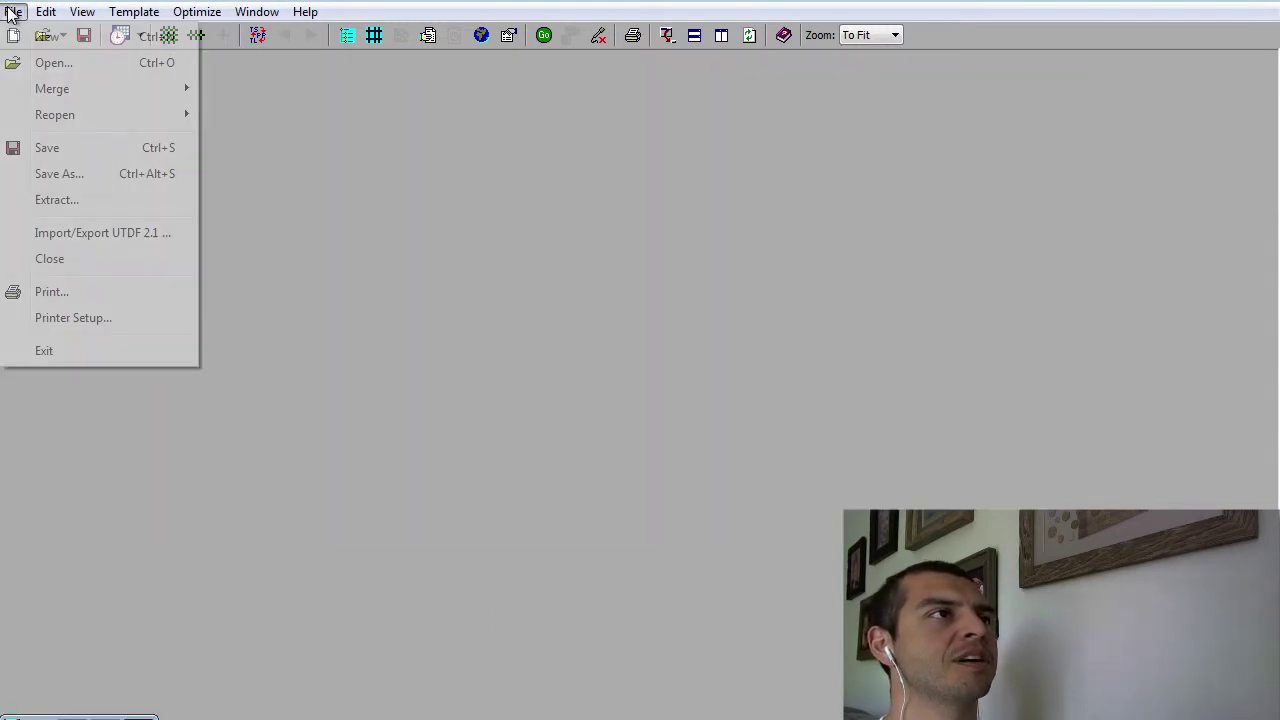
left_click(62, 173)
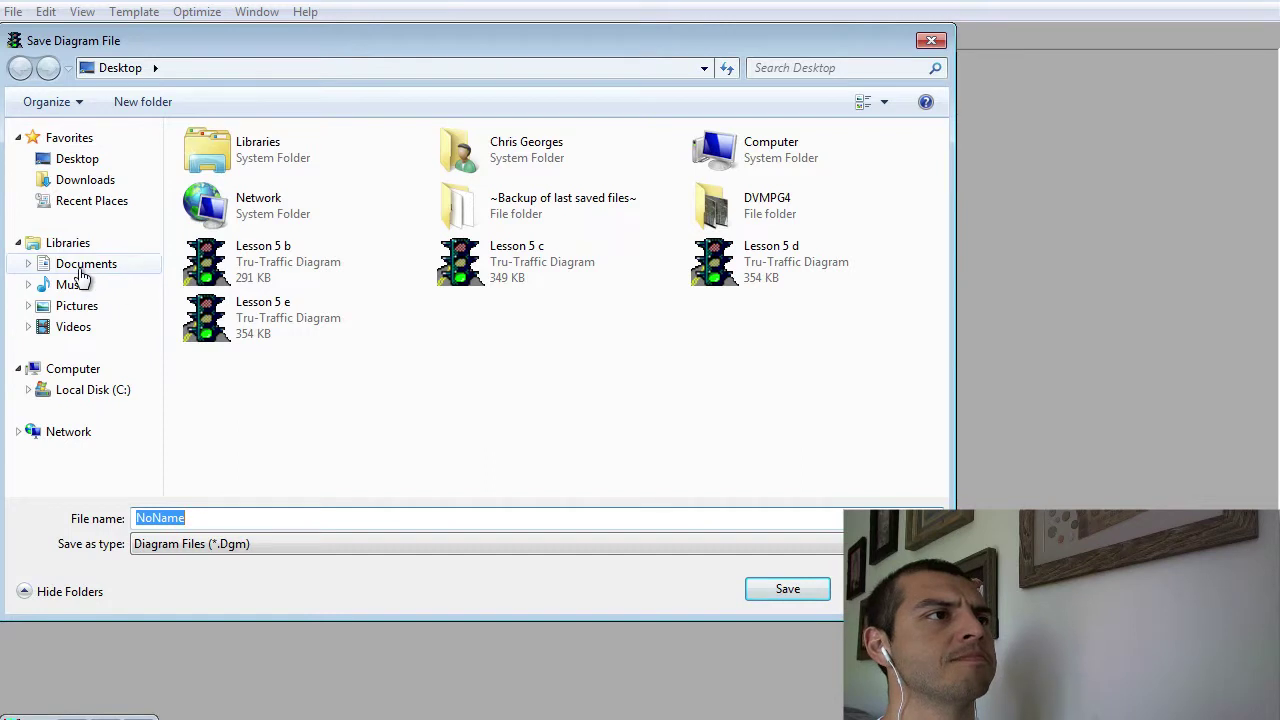
left_click(83, 266)
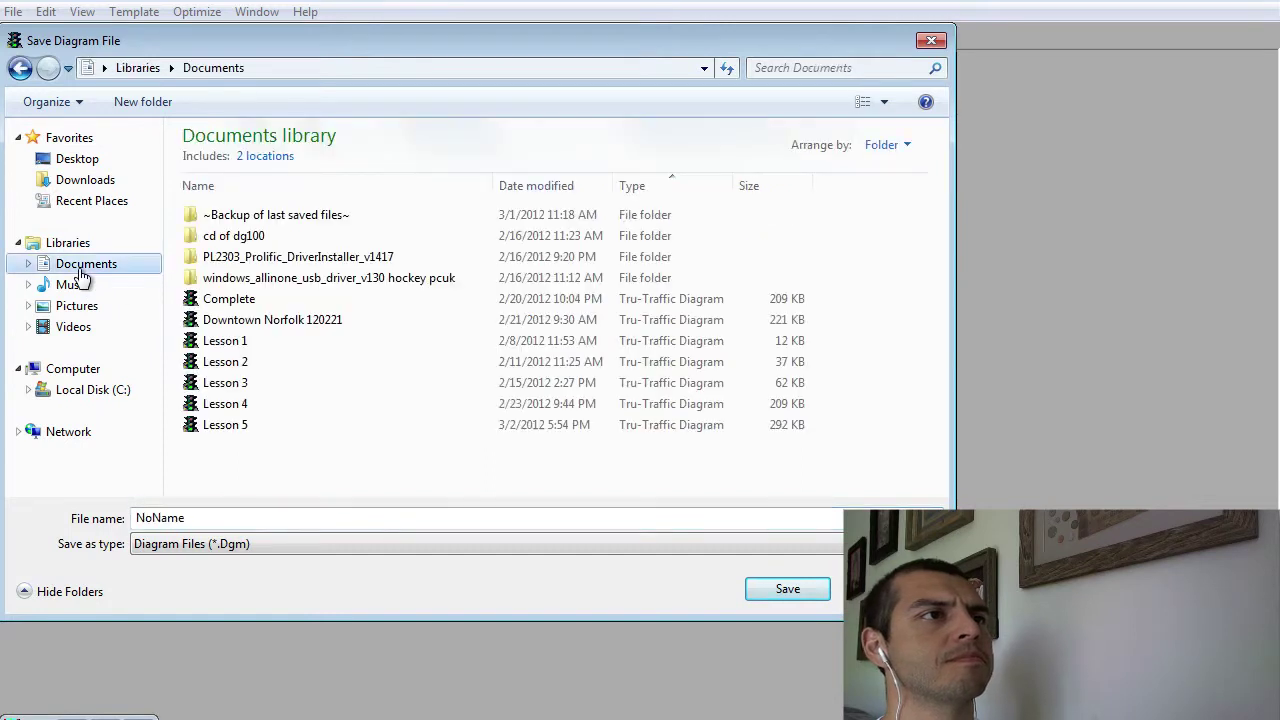
Create a folder named "FAQ help" in the Documents library and open it as the save location.
right_click(245, 455)
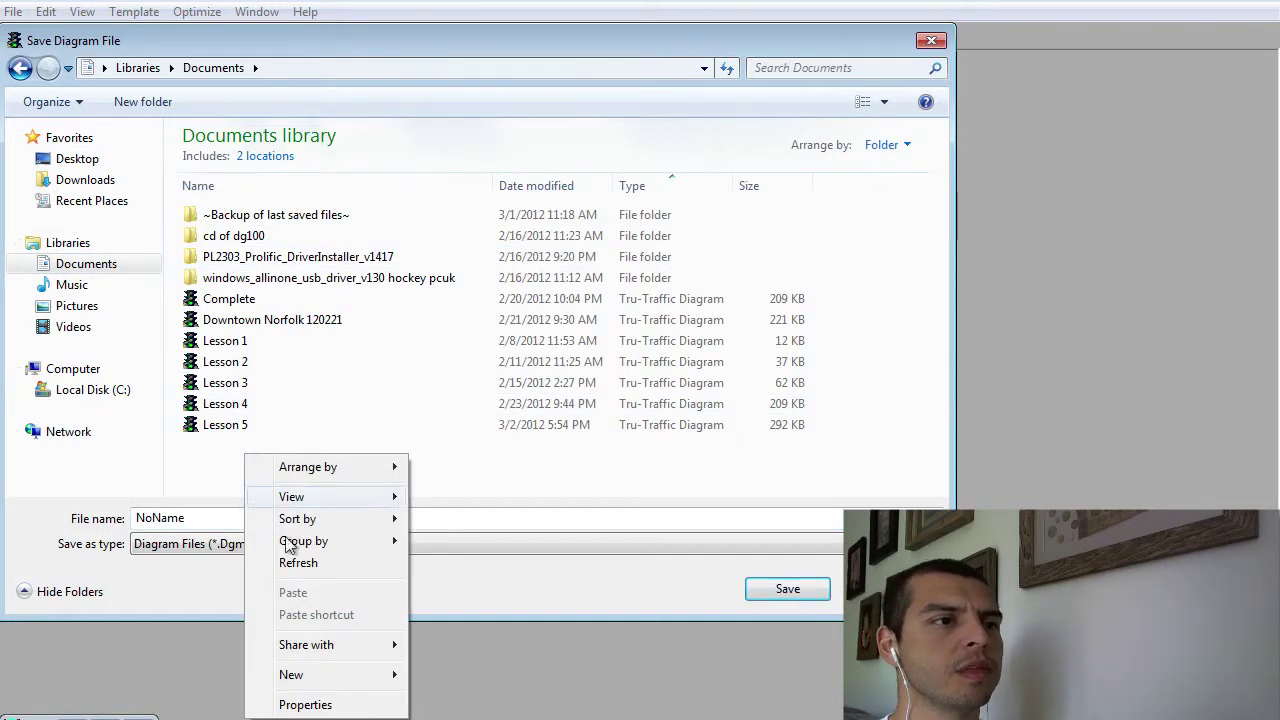
mouse_move(380, 677)
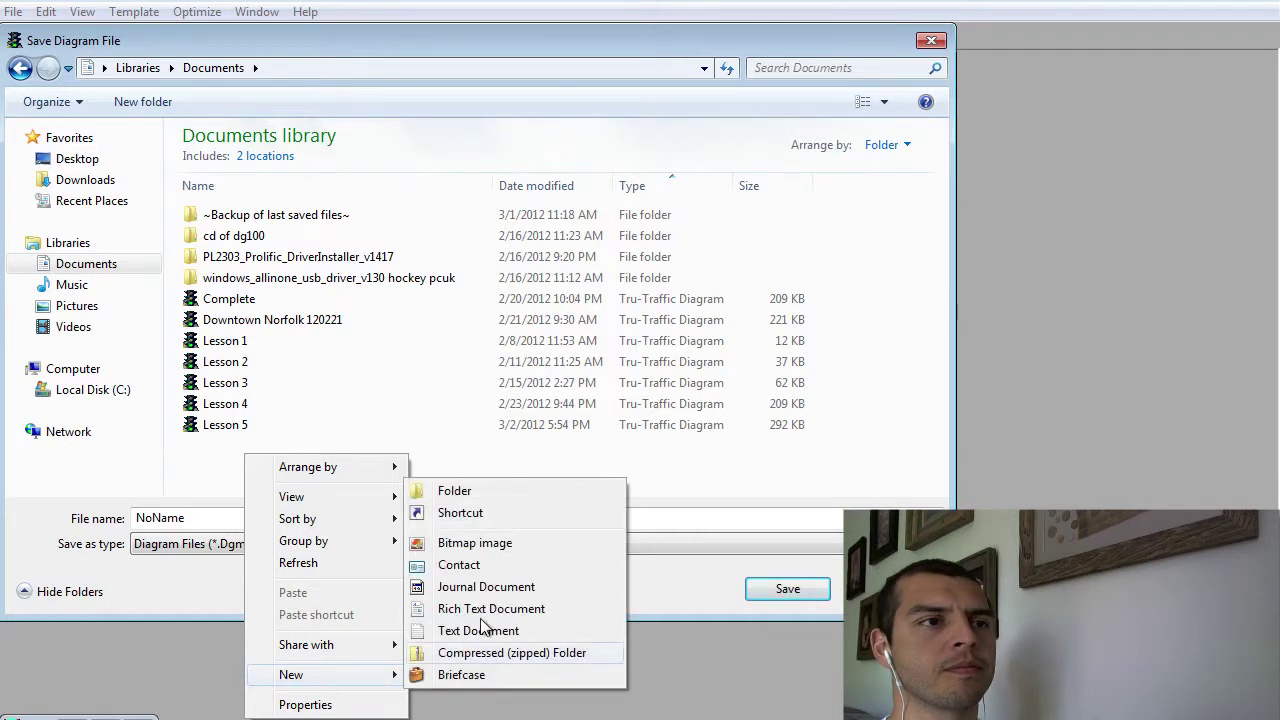
left_click(464, 486)
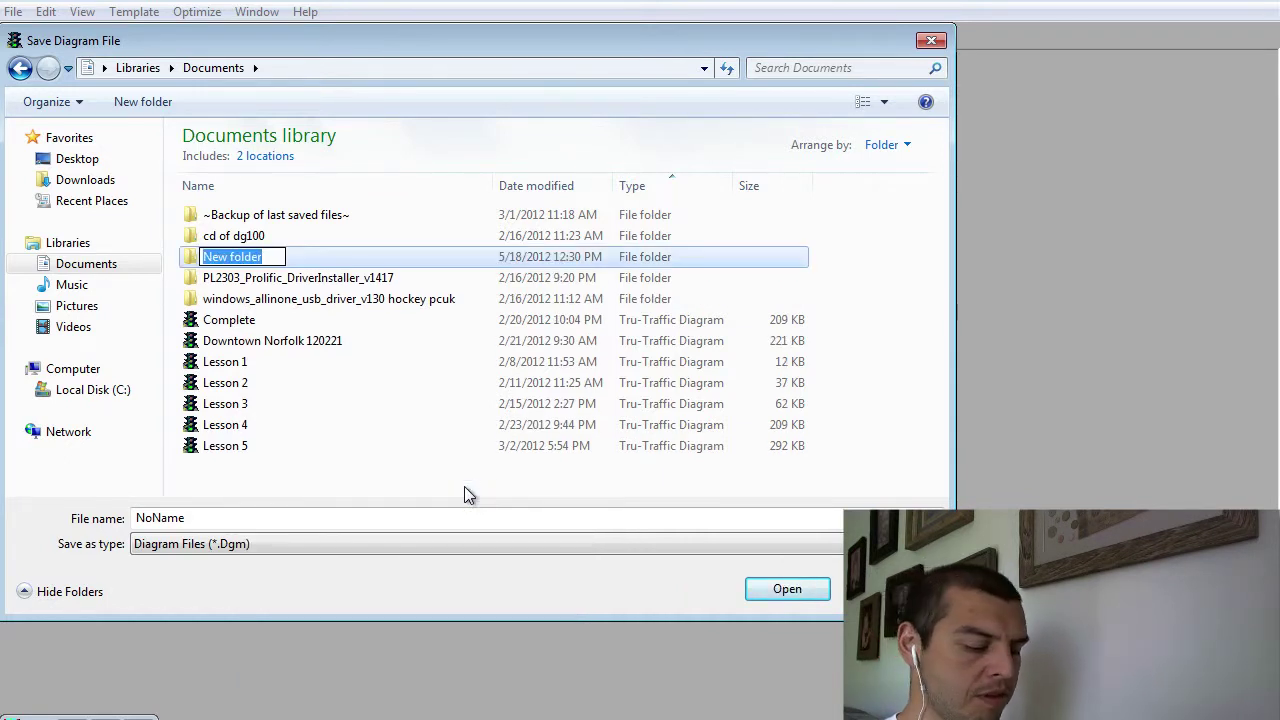
type("AQ")
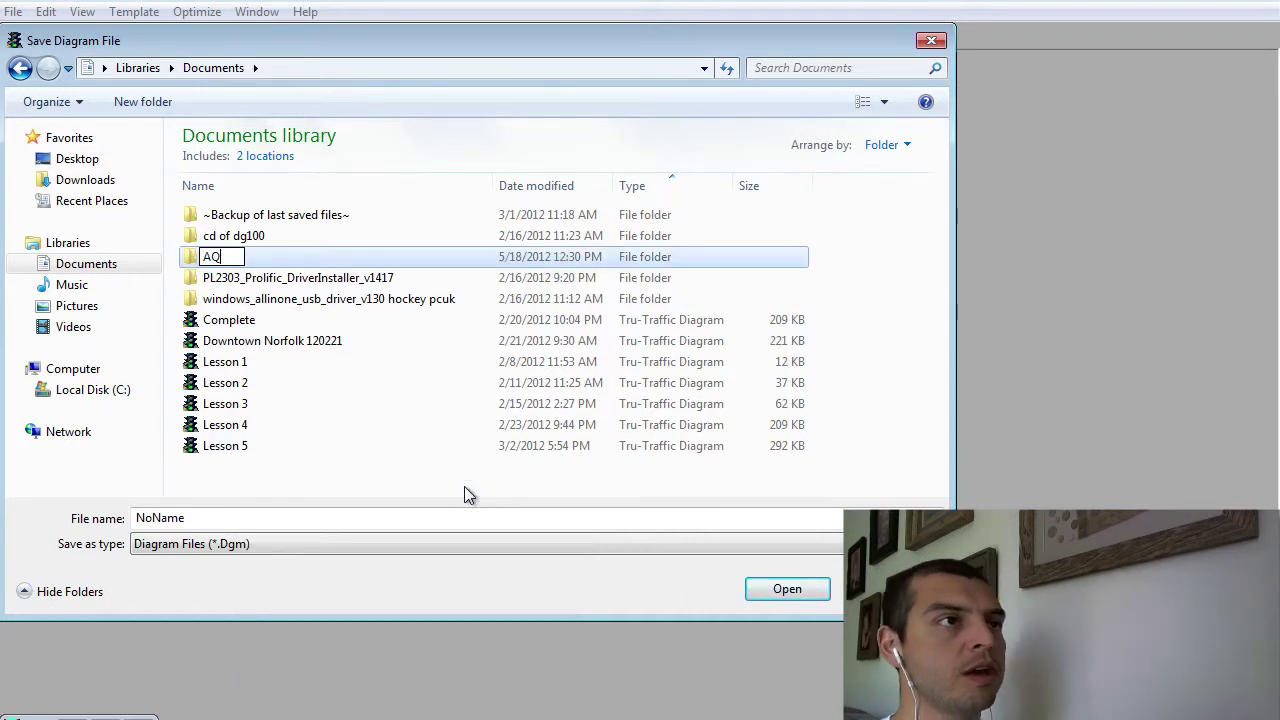
key("BackSpace")
key("BackSpace")
type("FA")
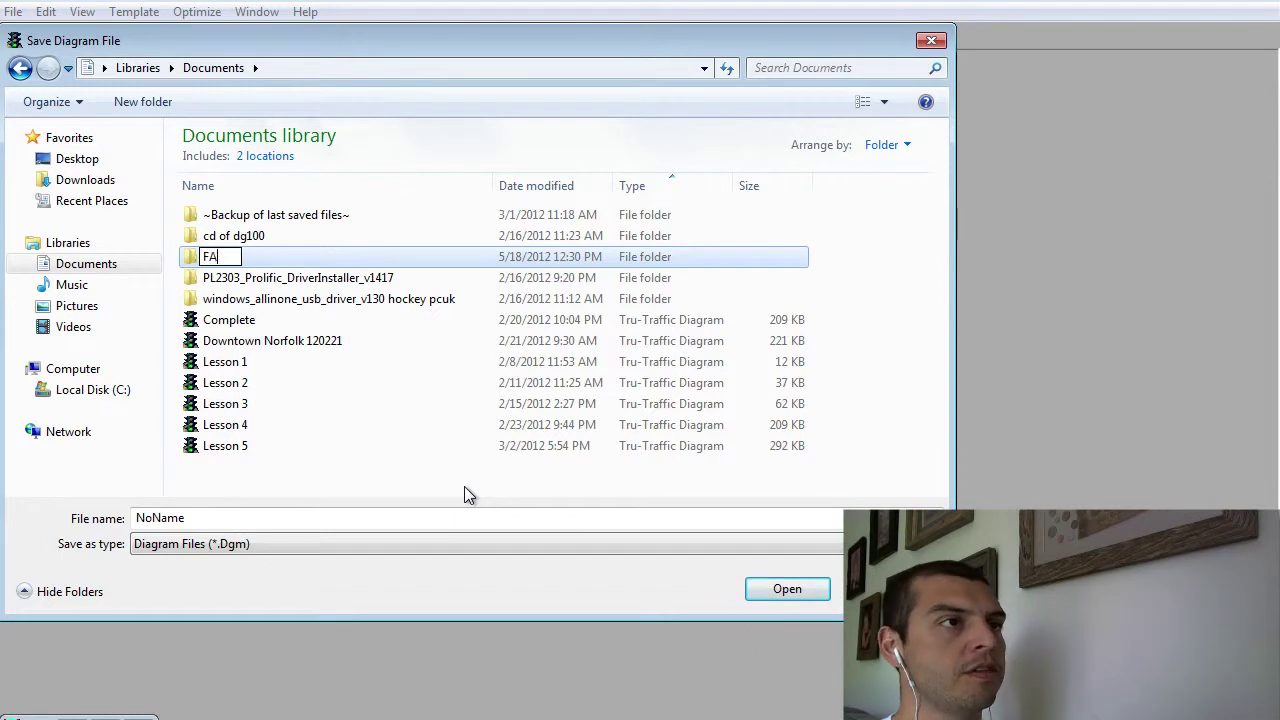
type("Q help")
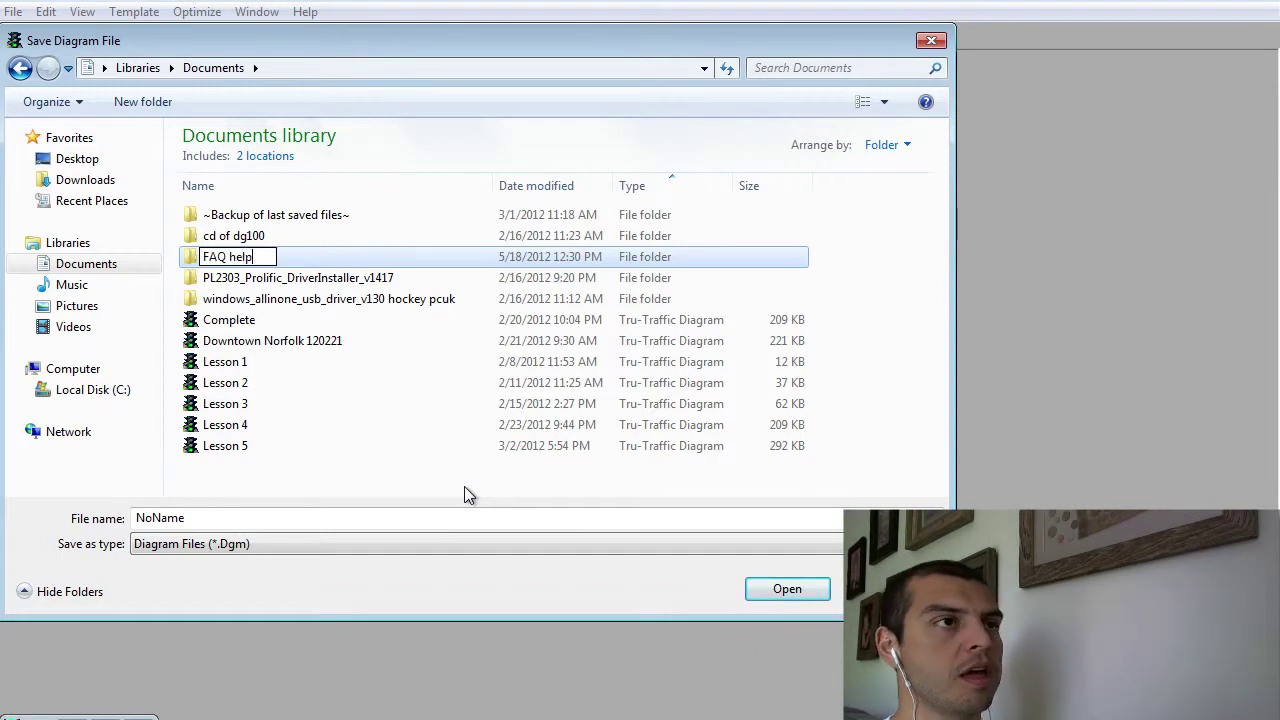
left_click(787, 591)
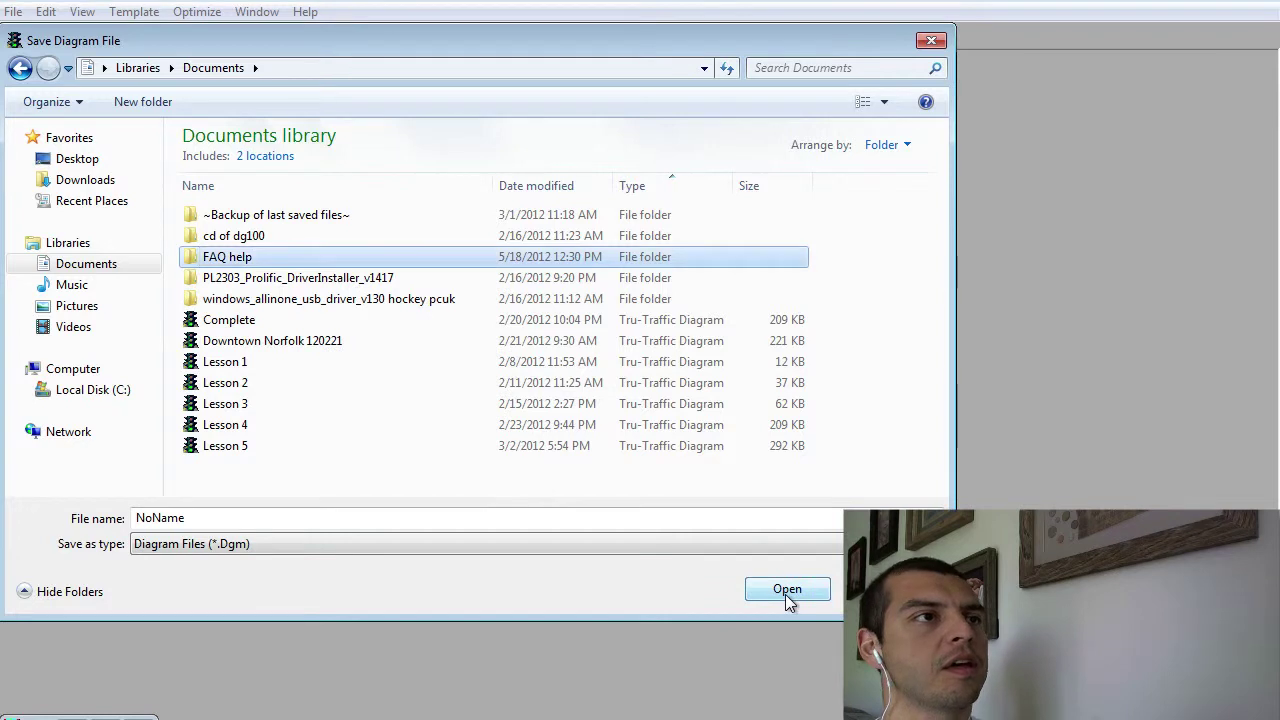
left_click(787, 591)
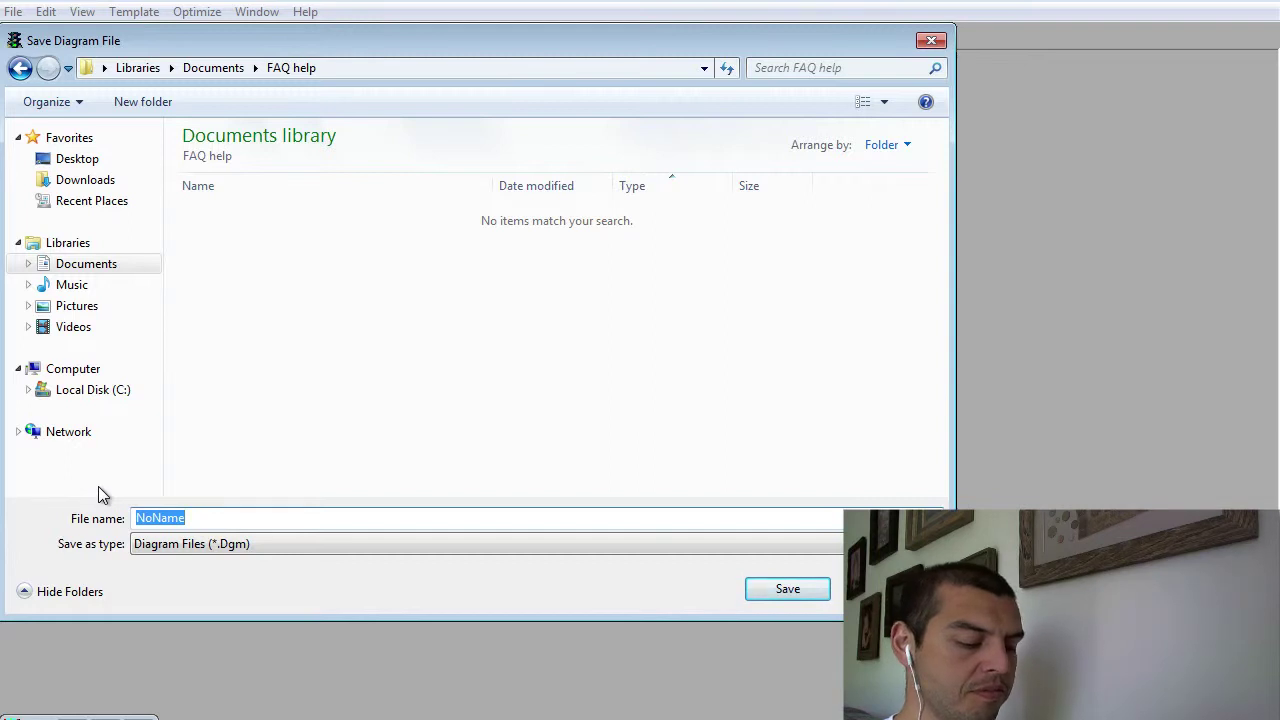
Save the northbound diagram as "abcde north south" in the FAQ help folder.
type("abcde")
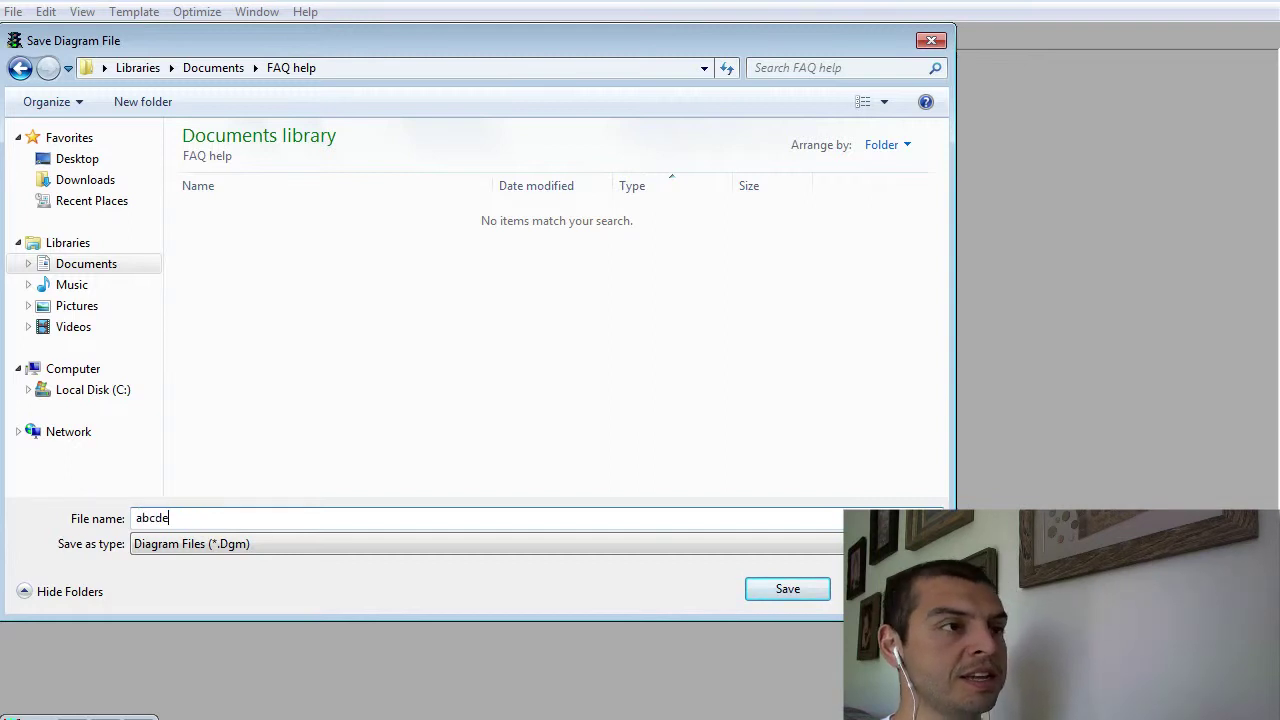
type(" north south")
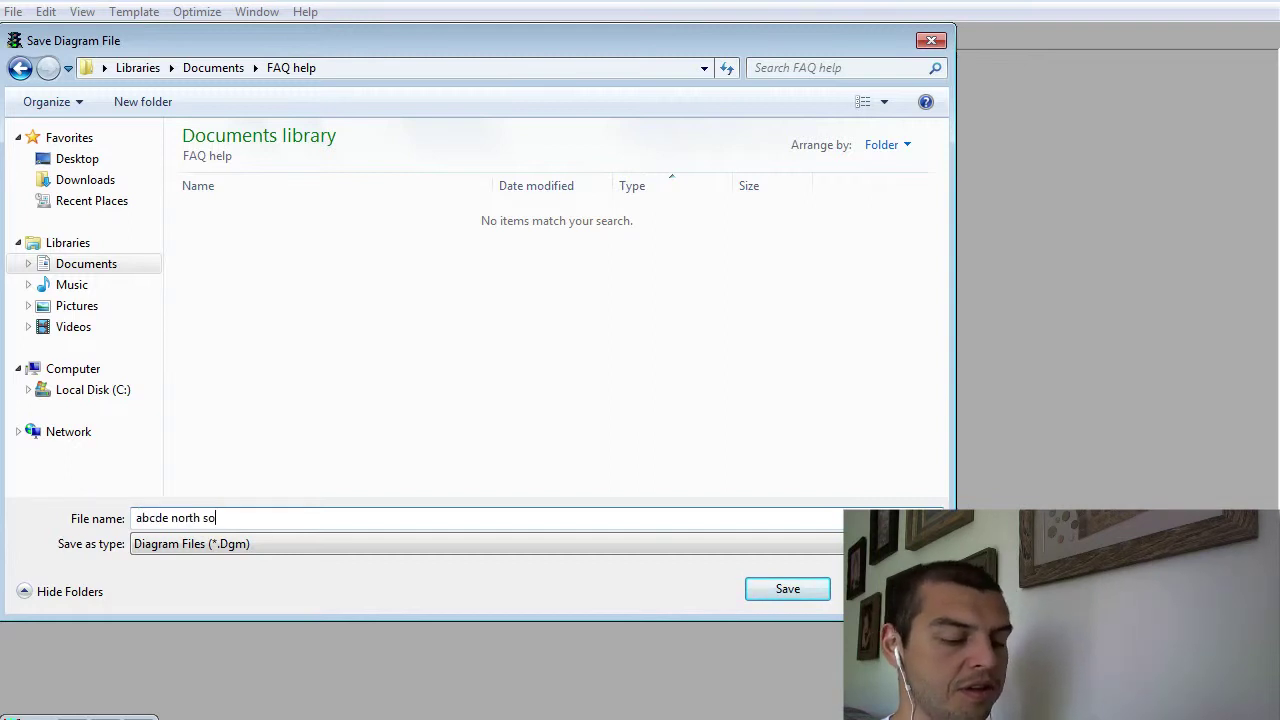
left_click(787, 589)
Create a new diagram with five intersections along an artery whose forward direction is Eastbound.
left_click(13, 11)
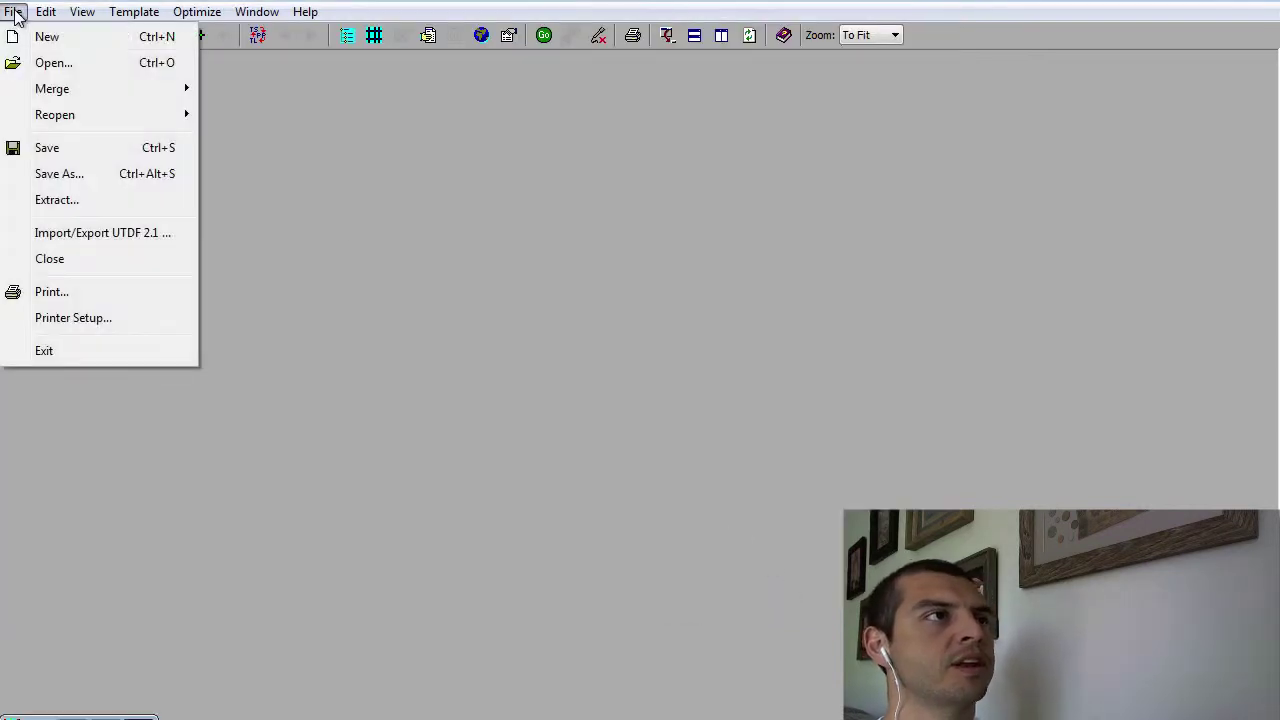
left_click(36, 37)
left_click(650, 380)
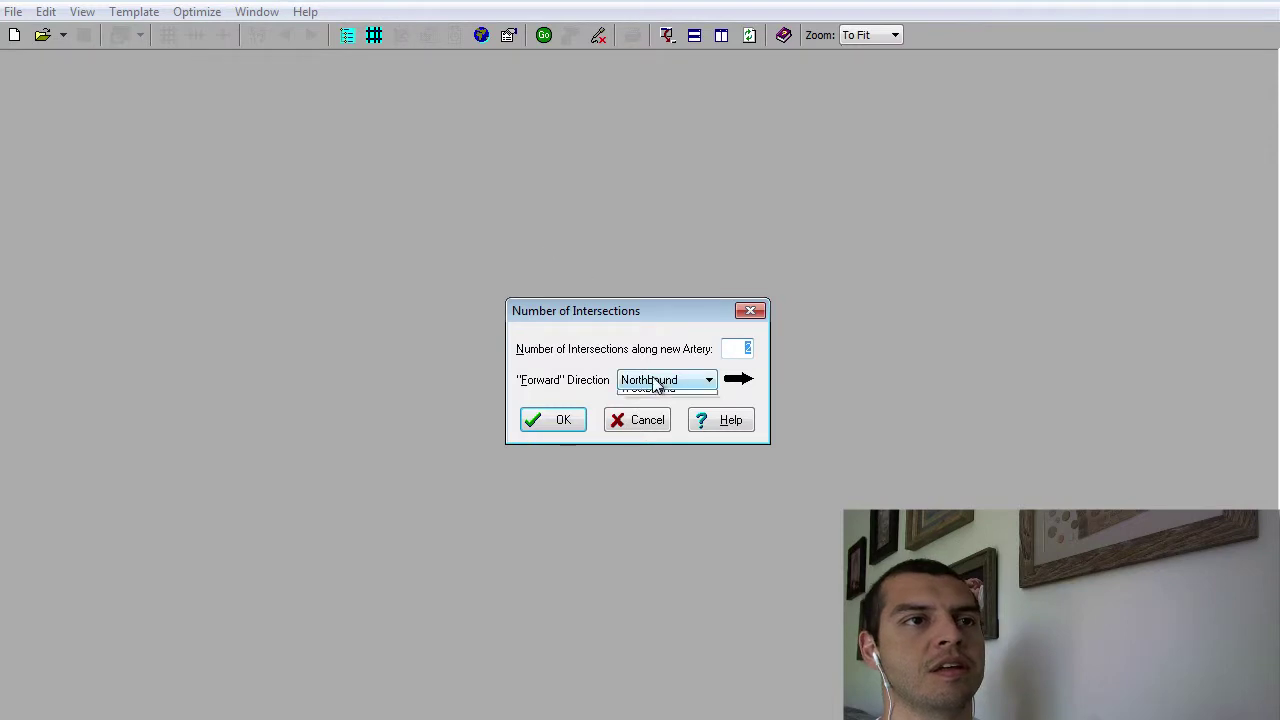
left_click(672, 424)
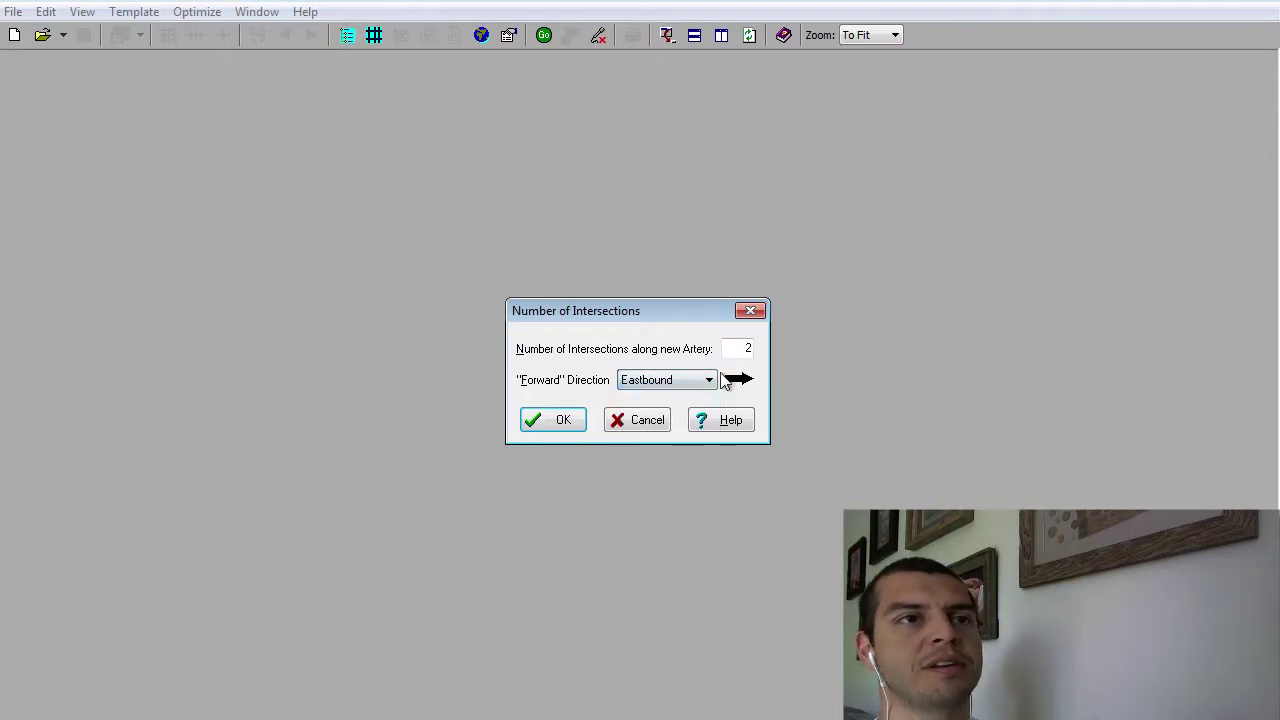
double_click(738, 347)
type("5")
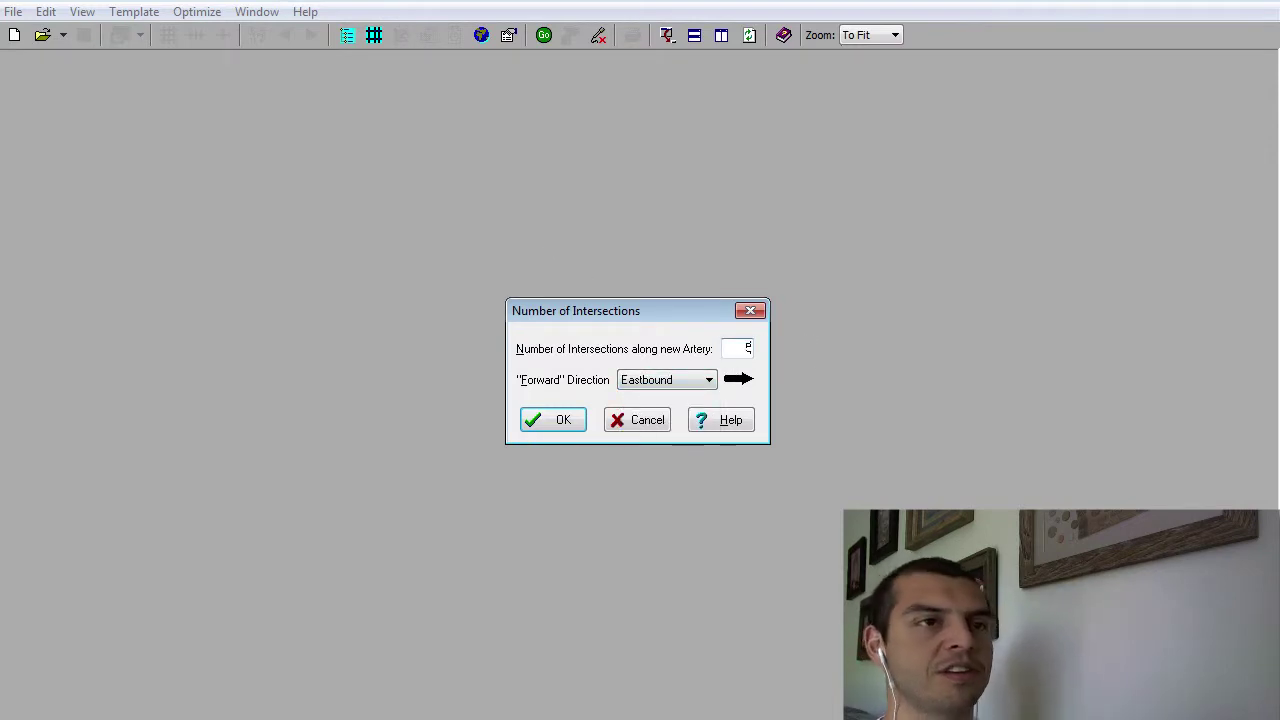
left_click(551, 420)
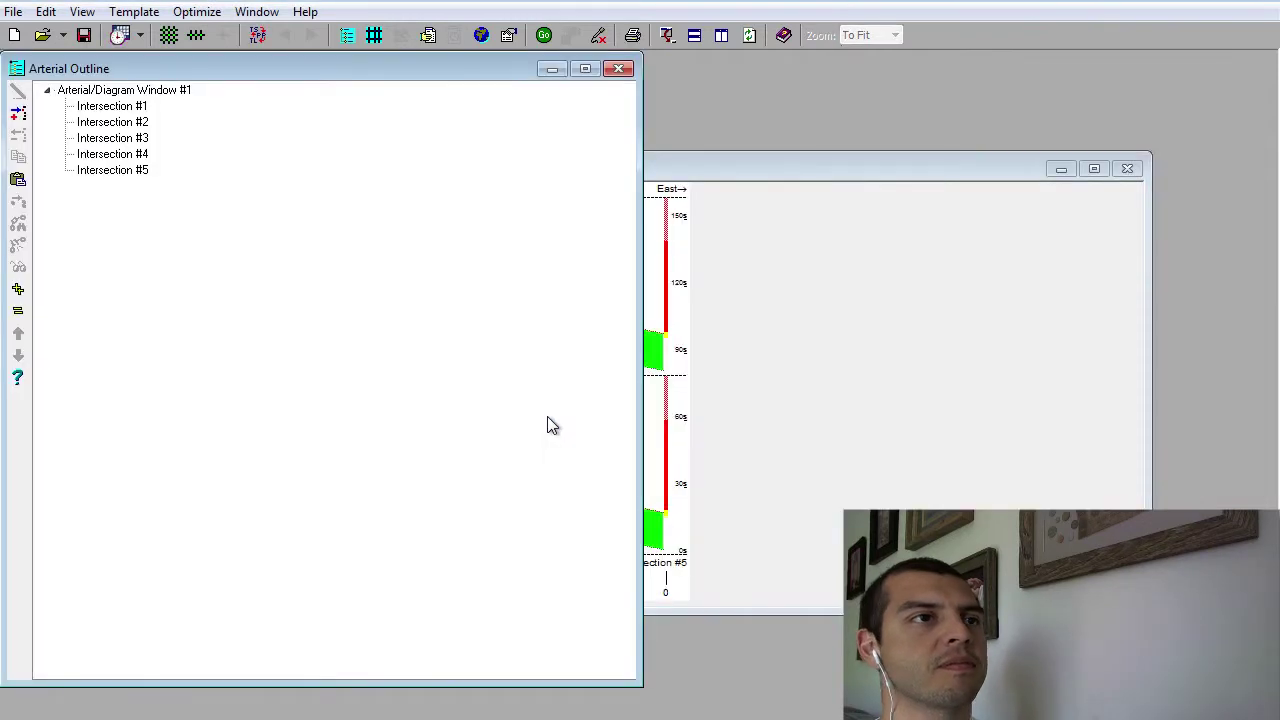
left_click(124, 108)
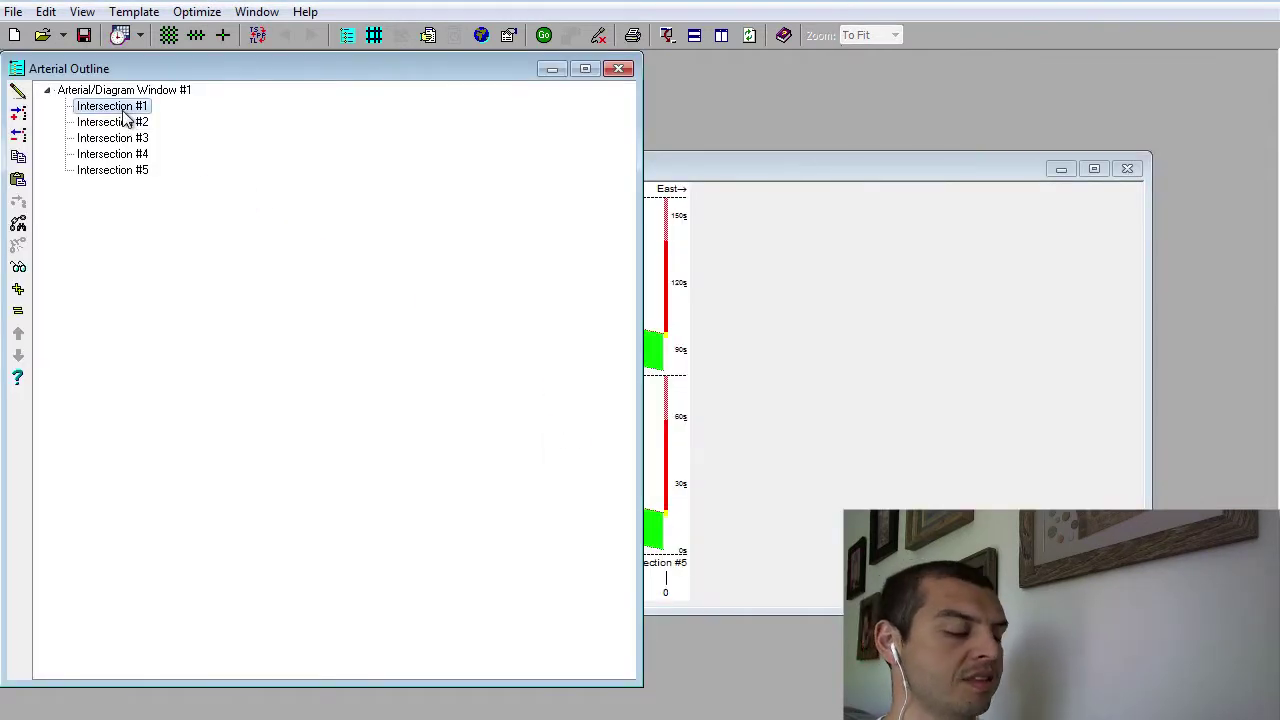
double_click(128, 108)
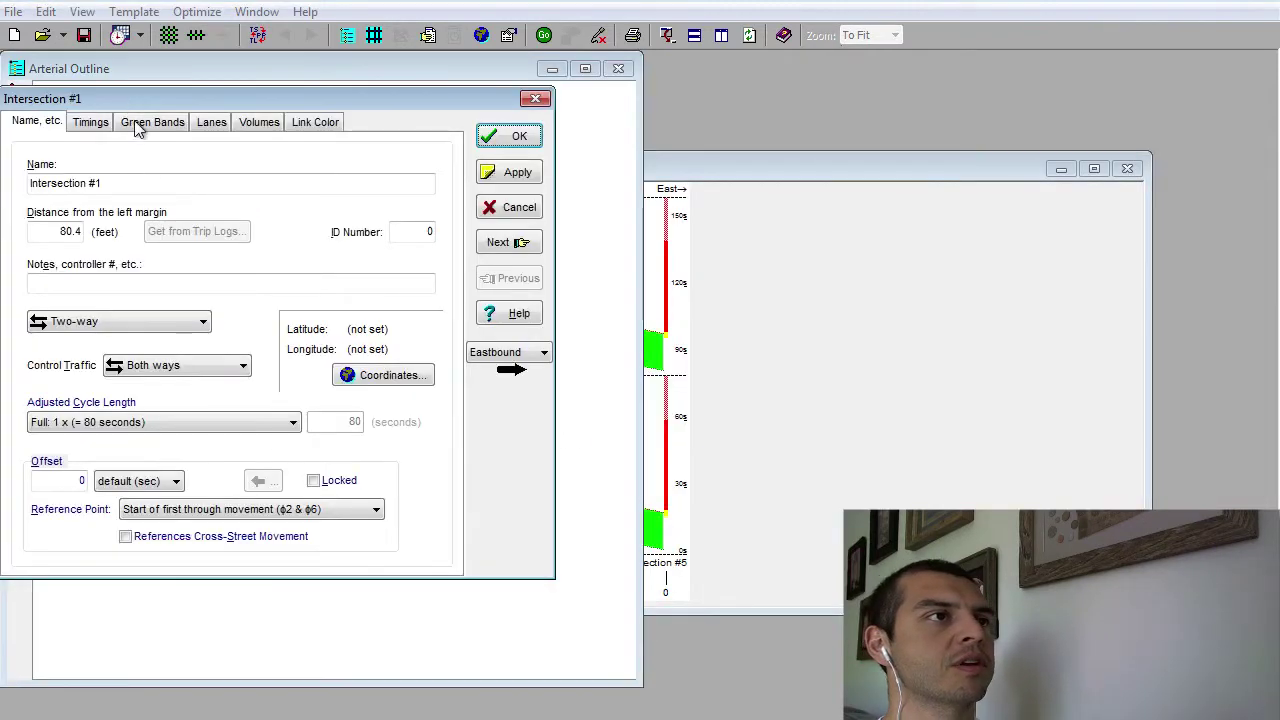
left_click(112, 184)
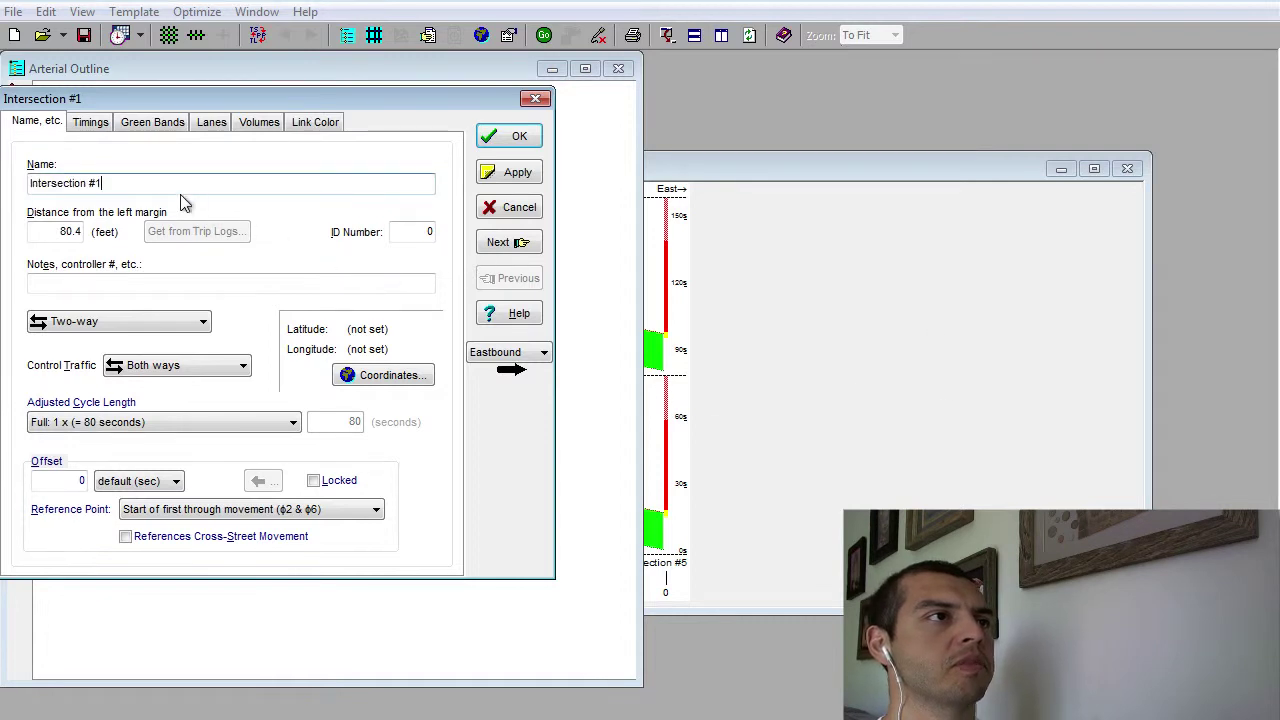
left_click(507, 136)
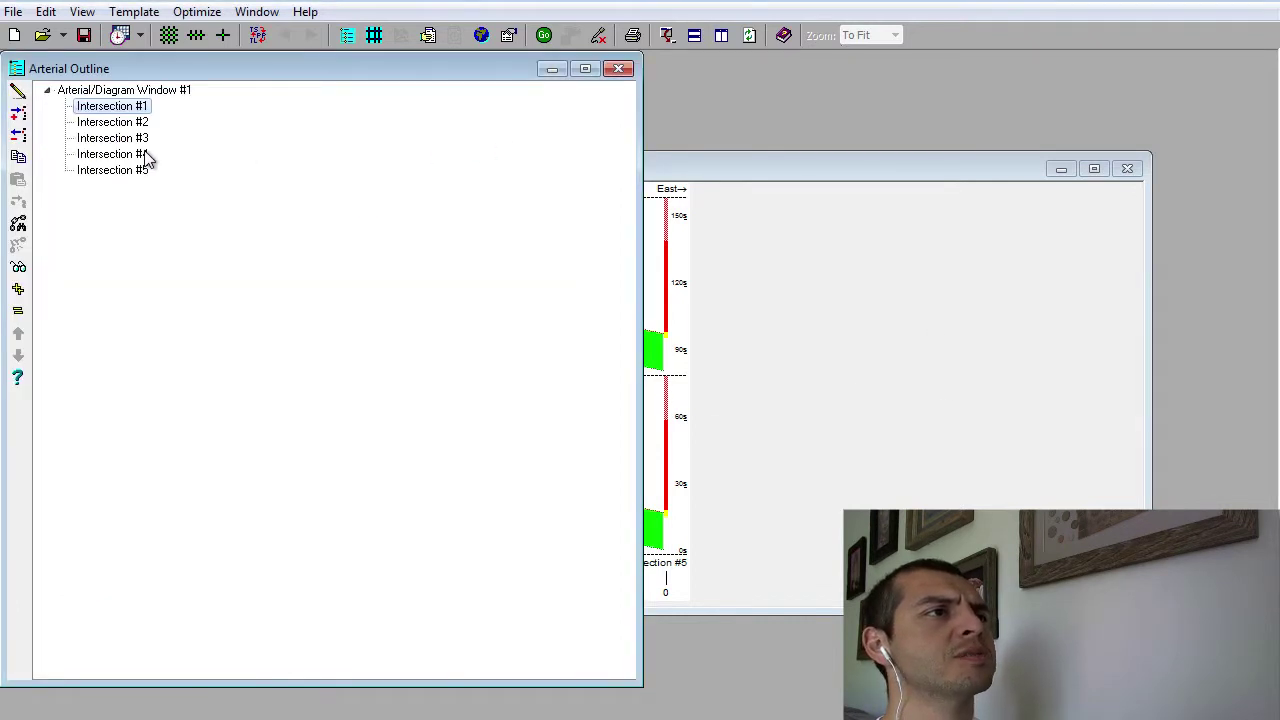
Rename Intersection #3 of the eastbound artery as "c" and close the Arterial Outline.
left_click(121, 140)
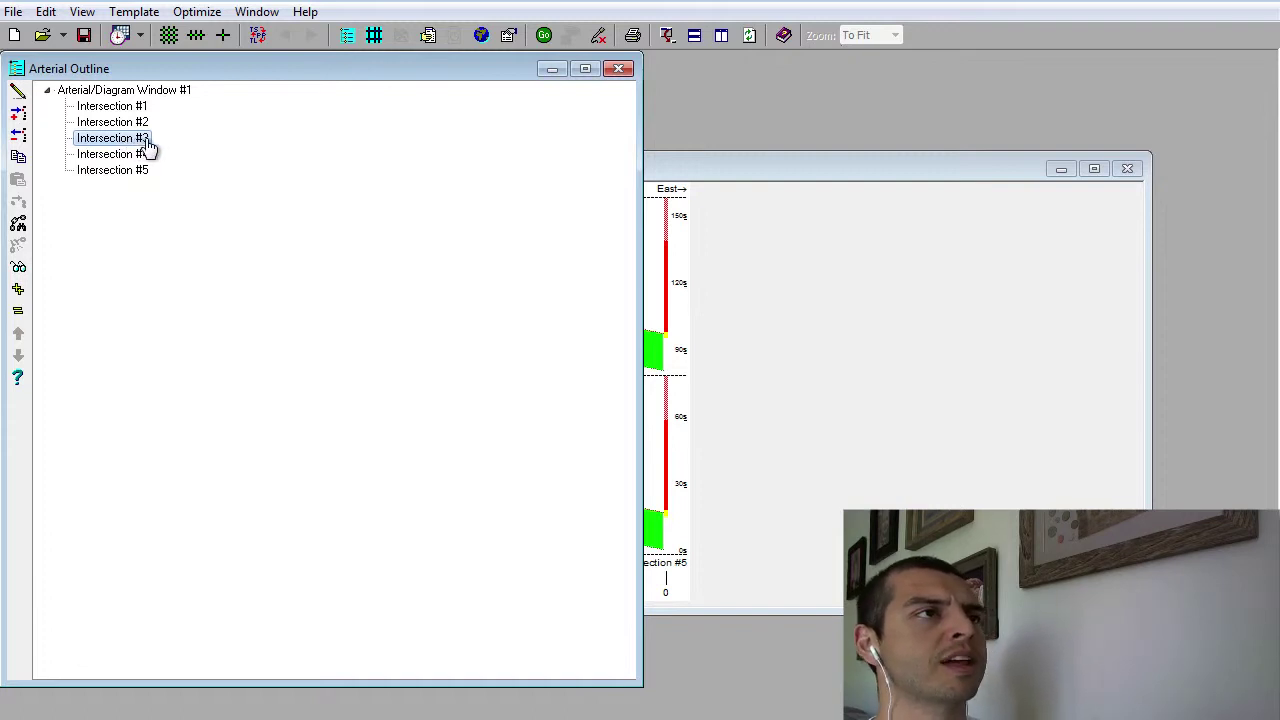
left_click(146, 140)
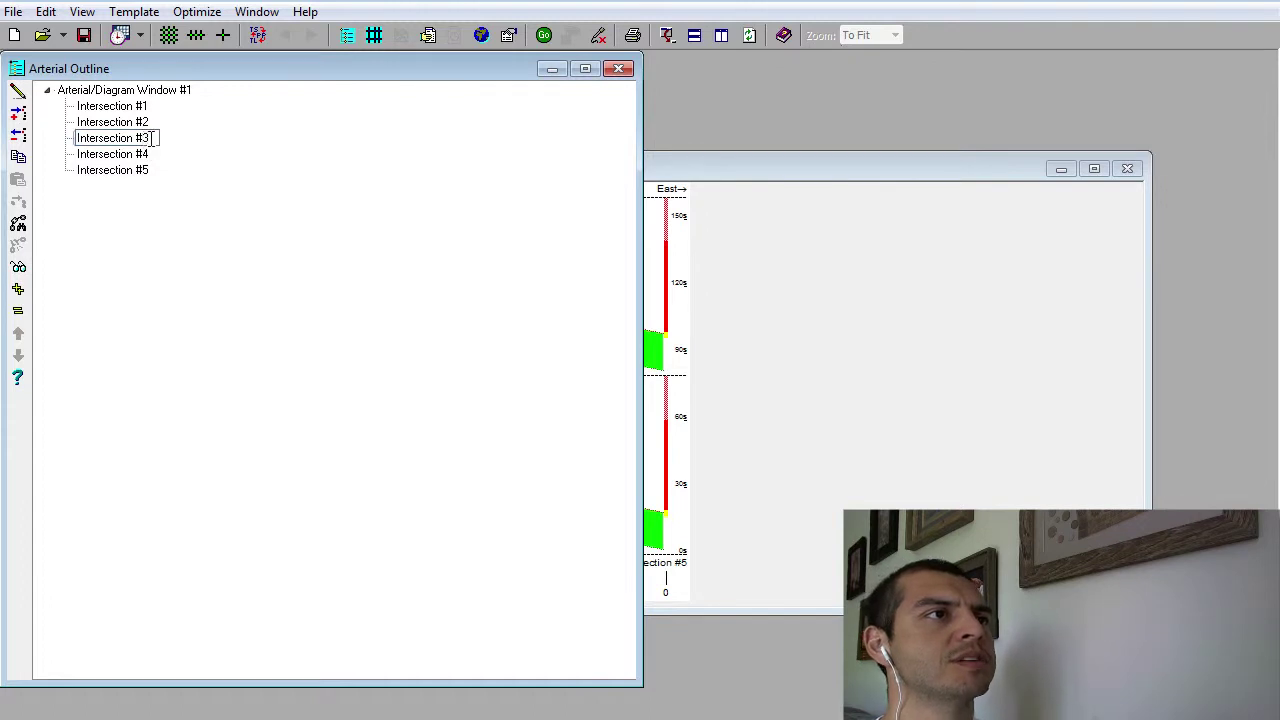
left_click_drag(151, 138, 27, 139)
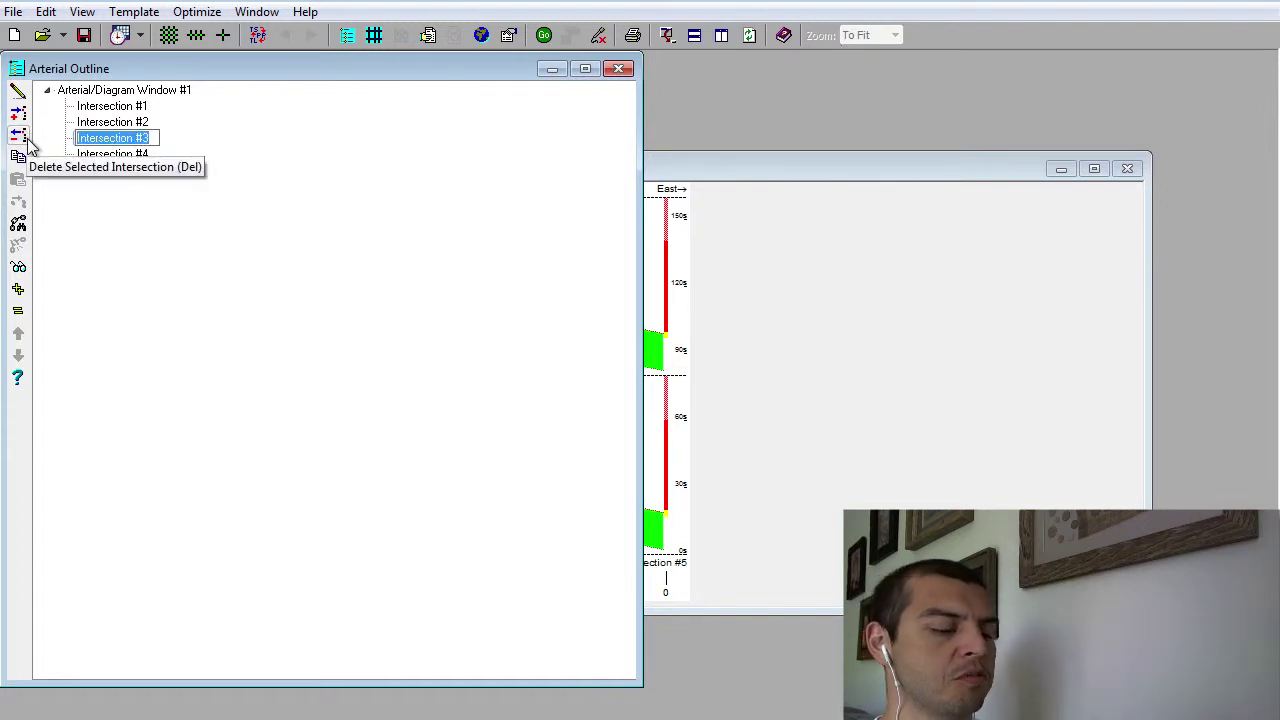
type("c")
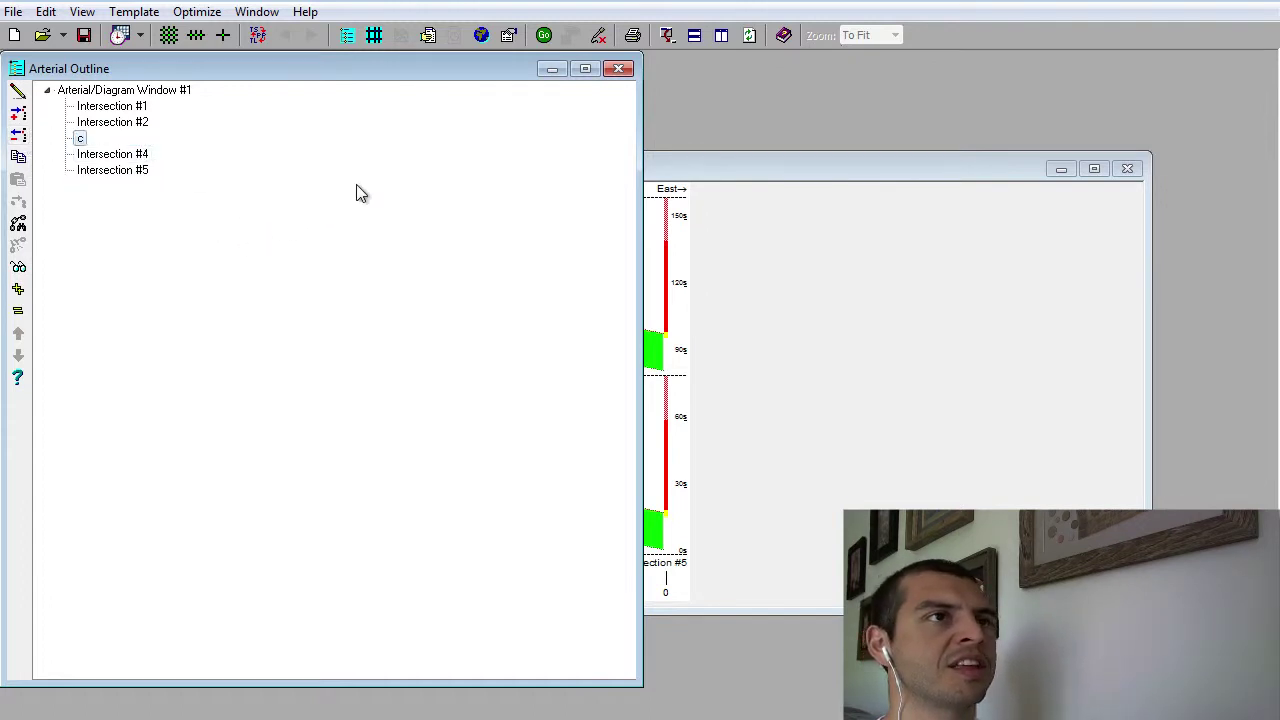
left_click(621, 70)
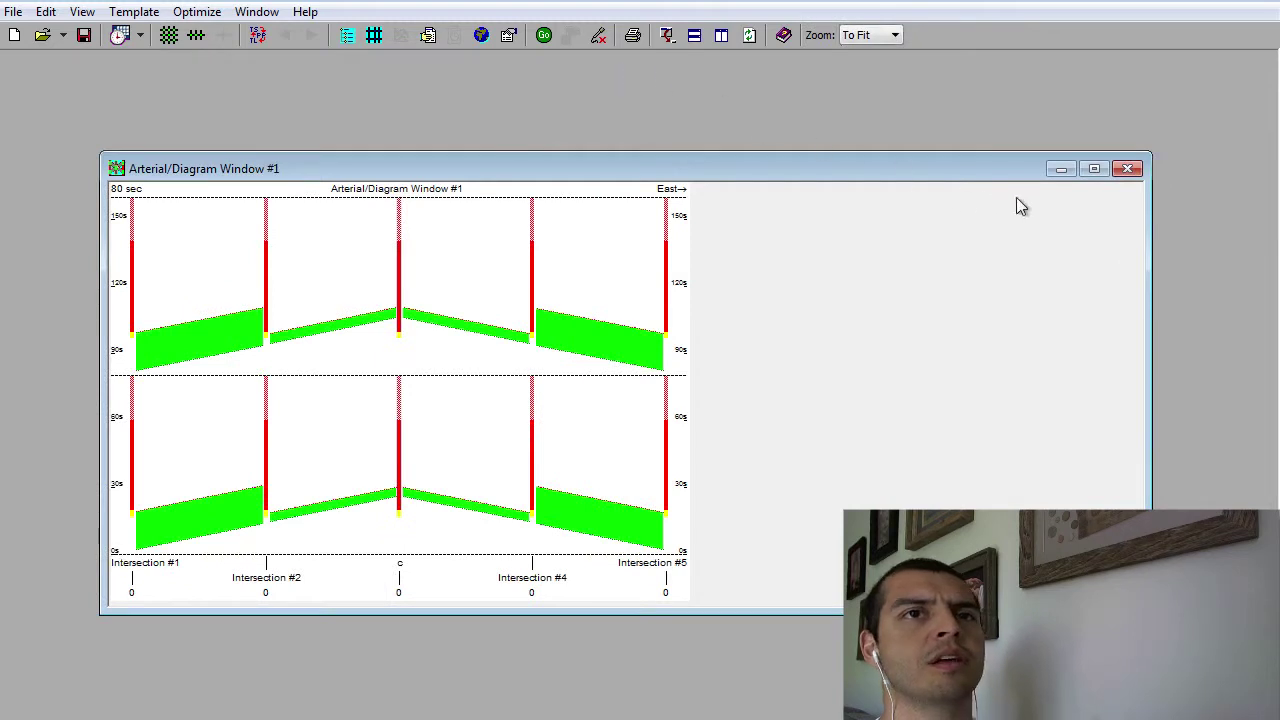
Examine the eastbound artery in the Network View, and close that view and the diagram window.
left_click(375, 36)
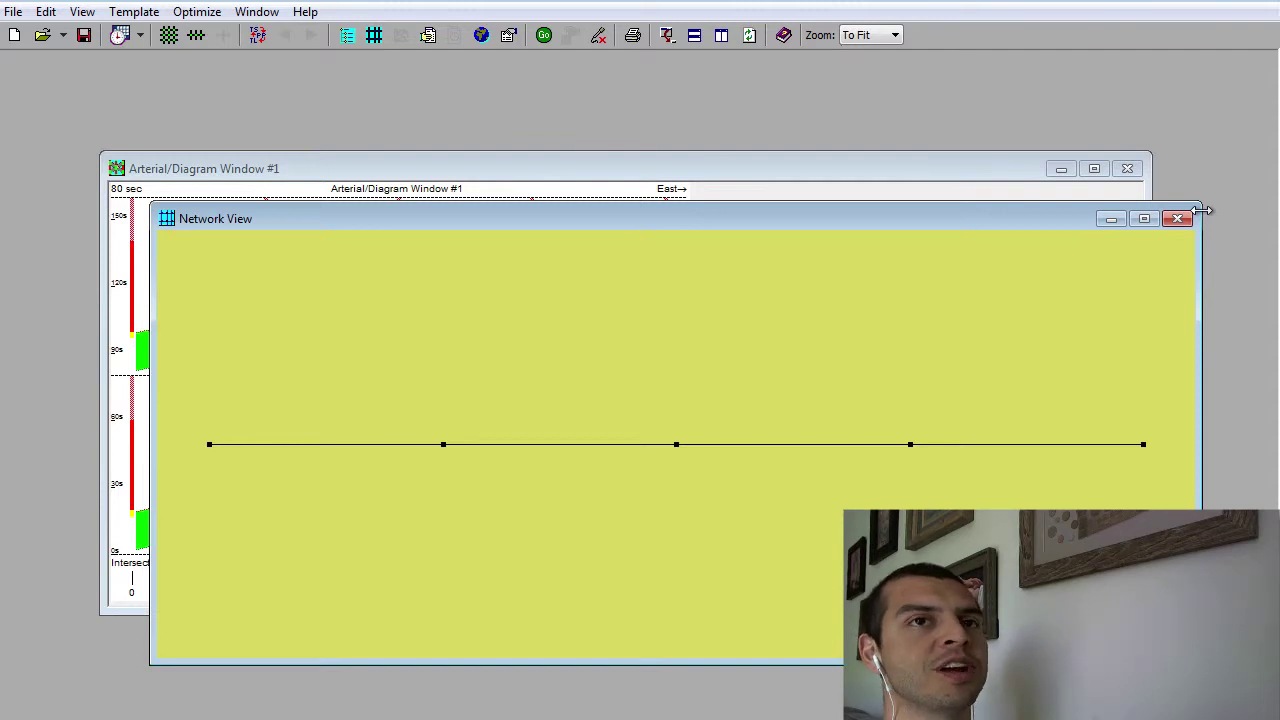
left_click(1178, 218)
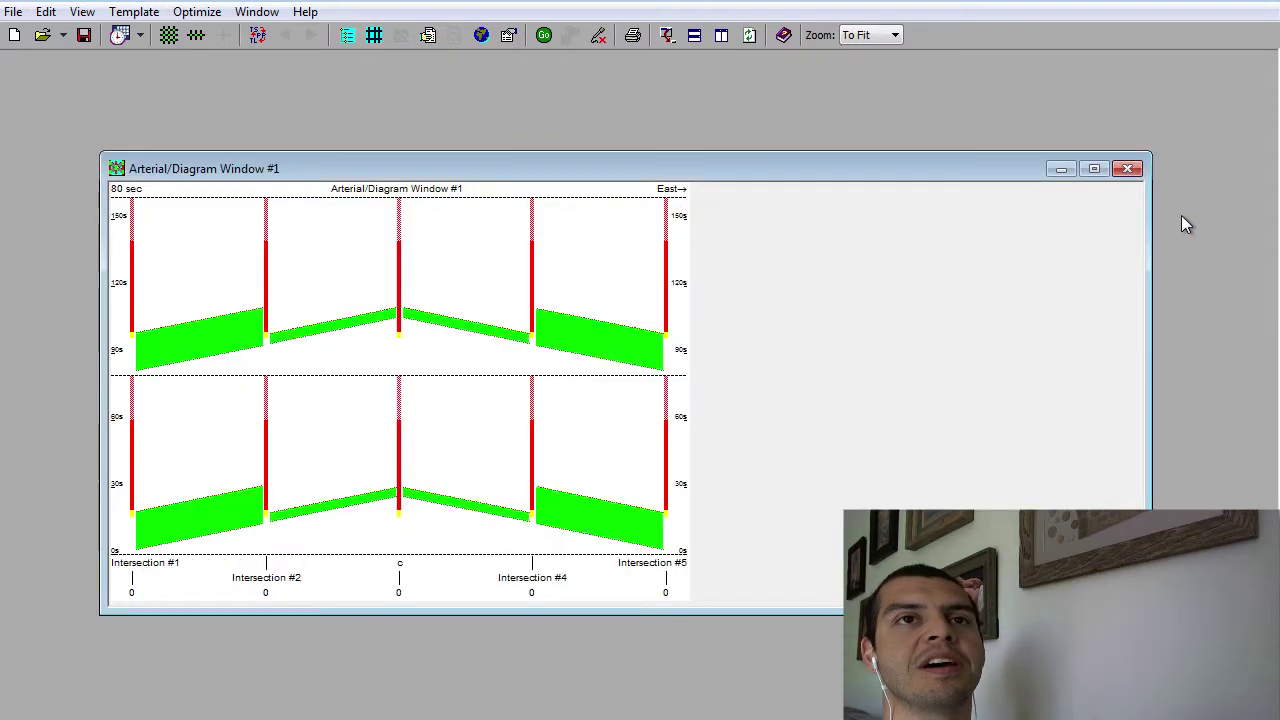
left_click(1133, 169)
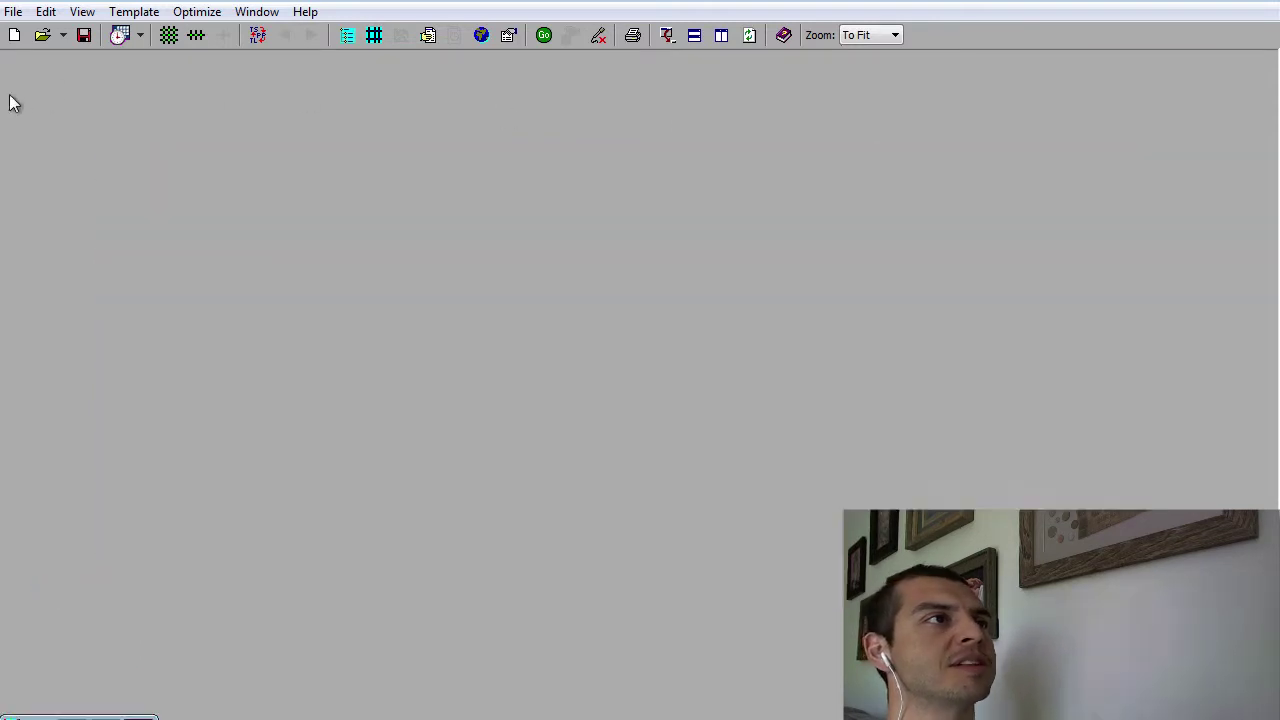
Save the eastbound diagram in the FAQ help folder as "12c45 east west".
left_click(13, 11)
left_click(57, 174)
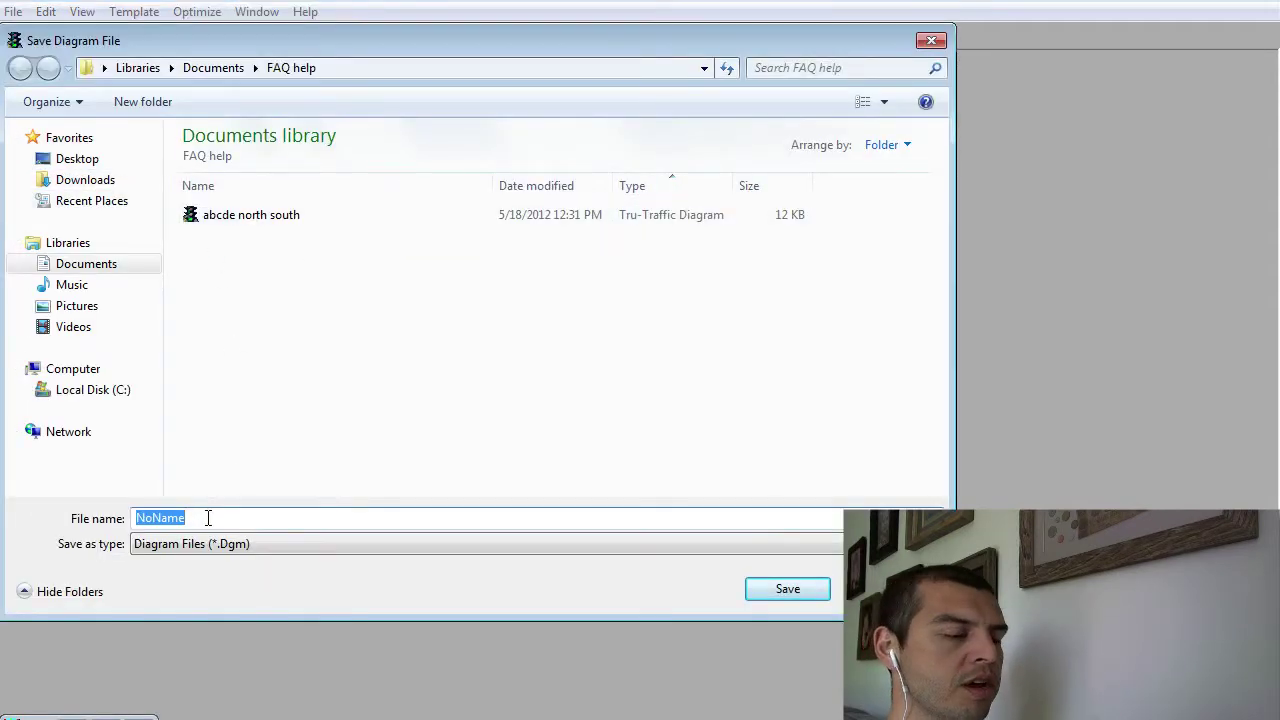
type("12345")
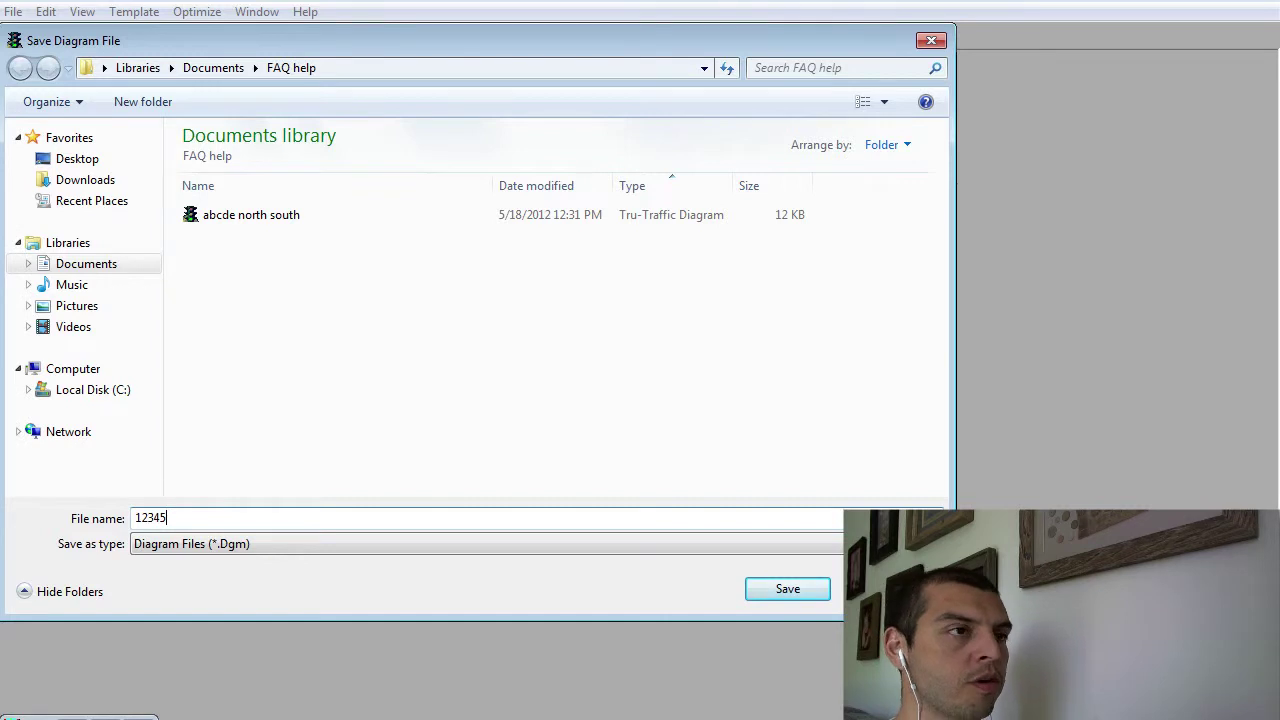
type(" east west")
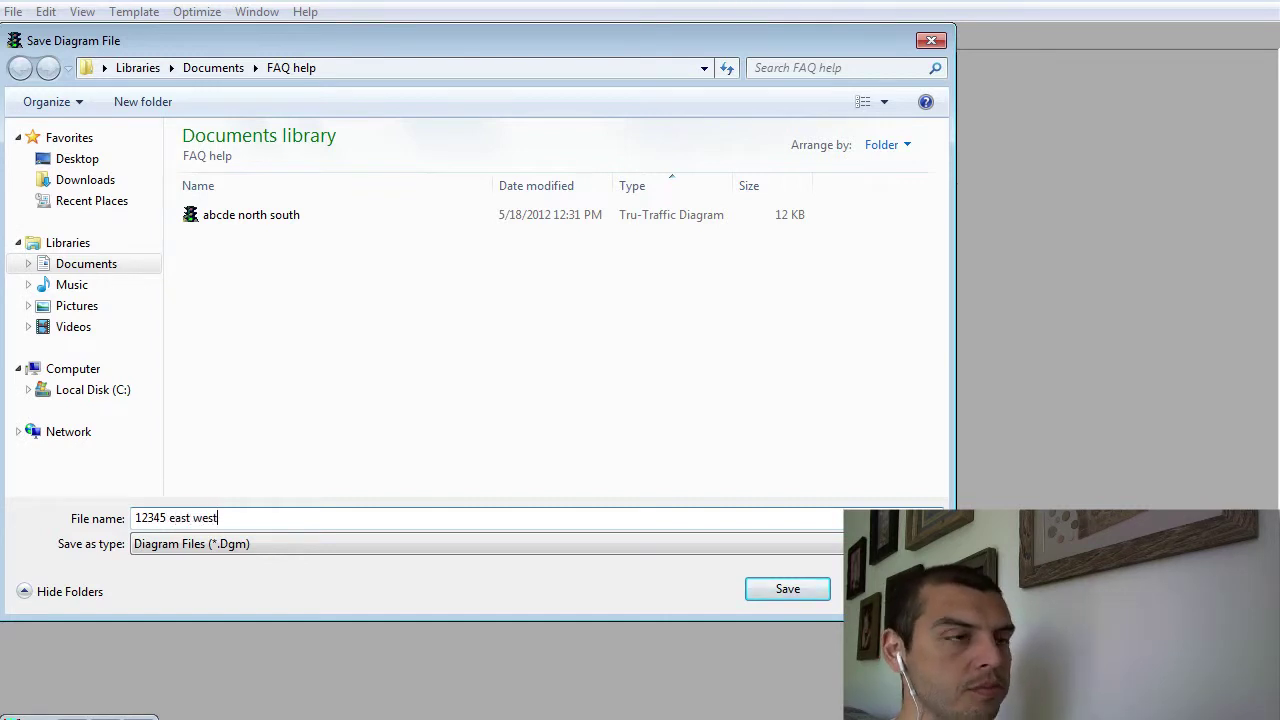
key("BackSpace")
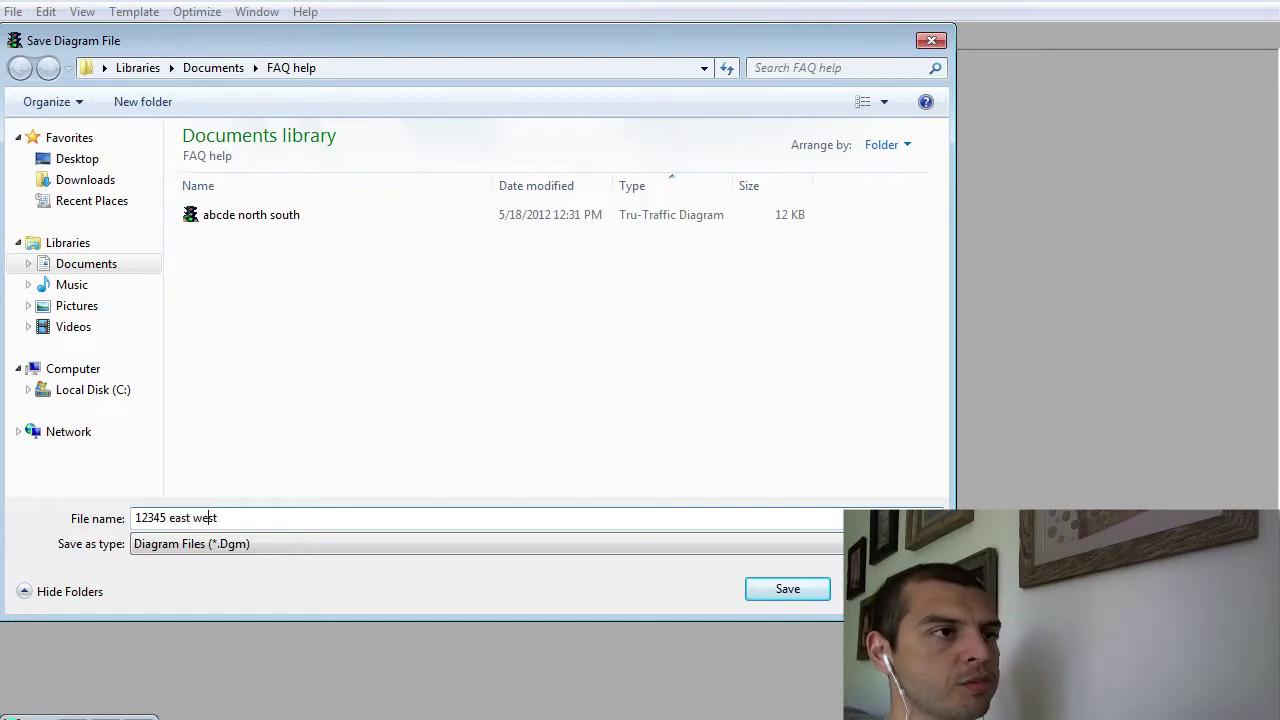
key("BackSpace")
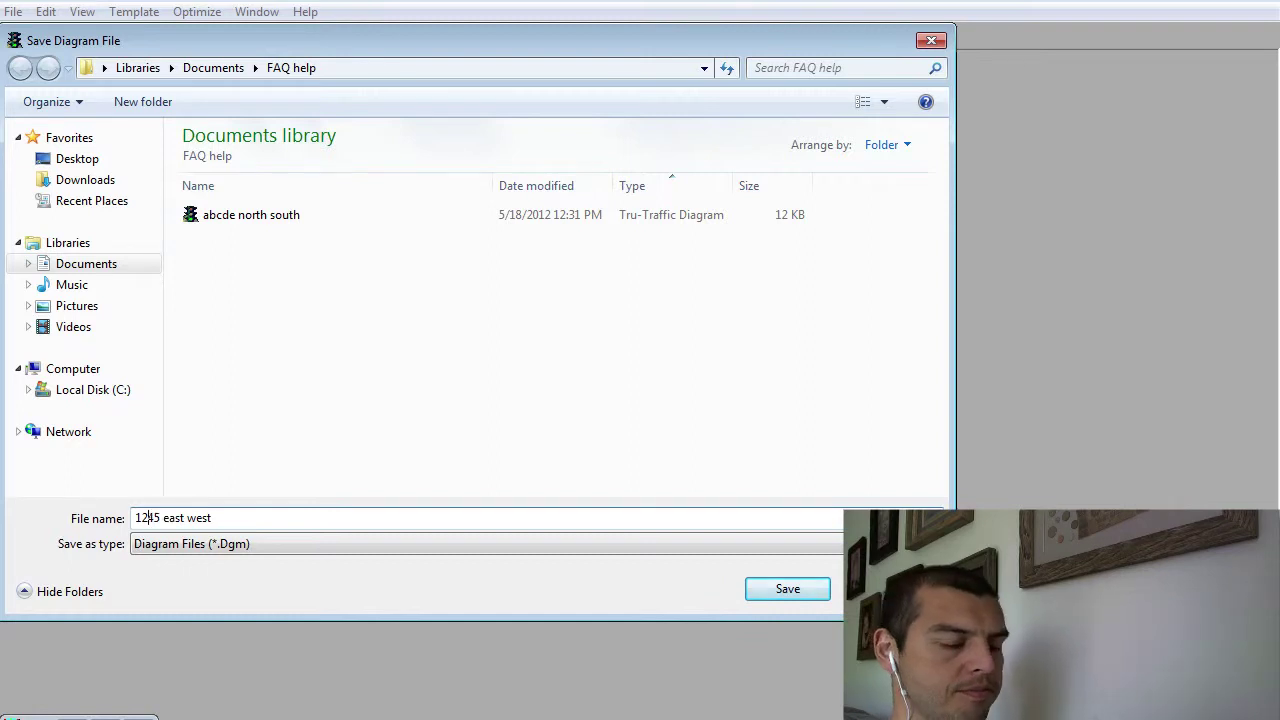
type("c")
left_click(767, 592)
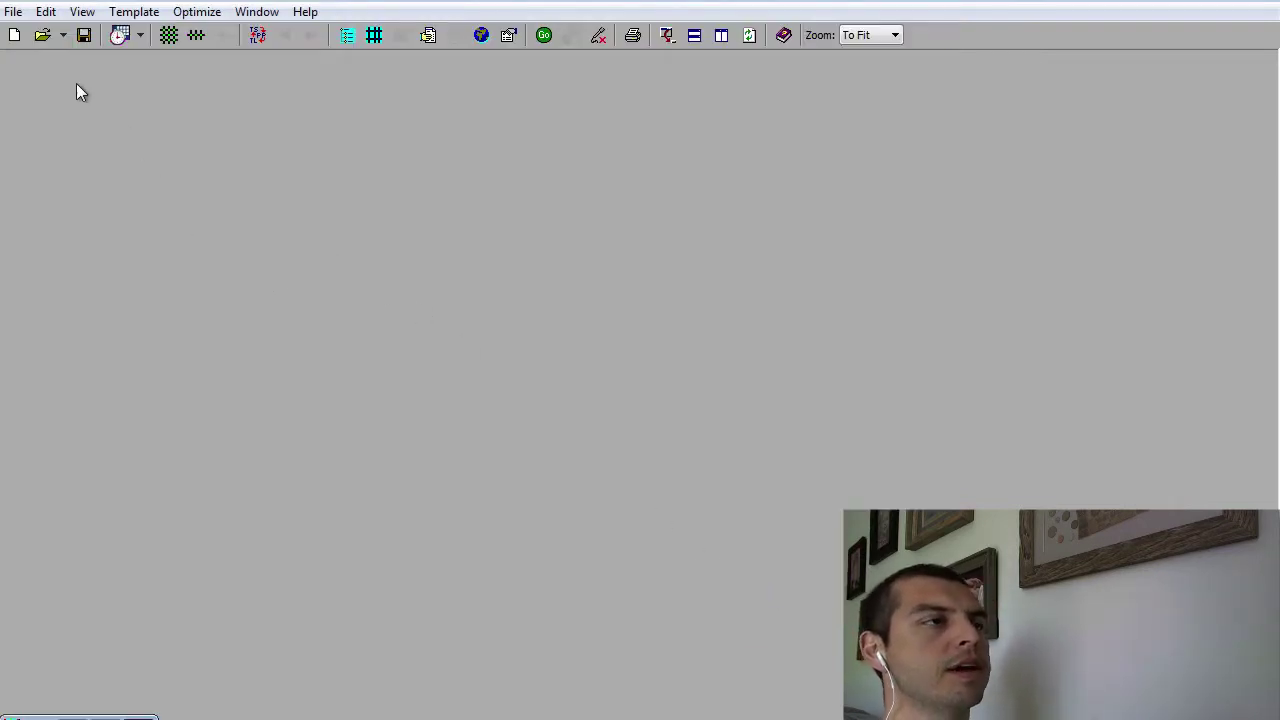
Close and relaunch Tru-Traffic 9.0, and open the "12c45 east west" diagram from the FAQ help folder.
left_click(1262, 3)
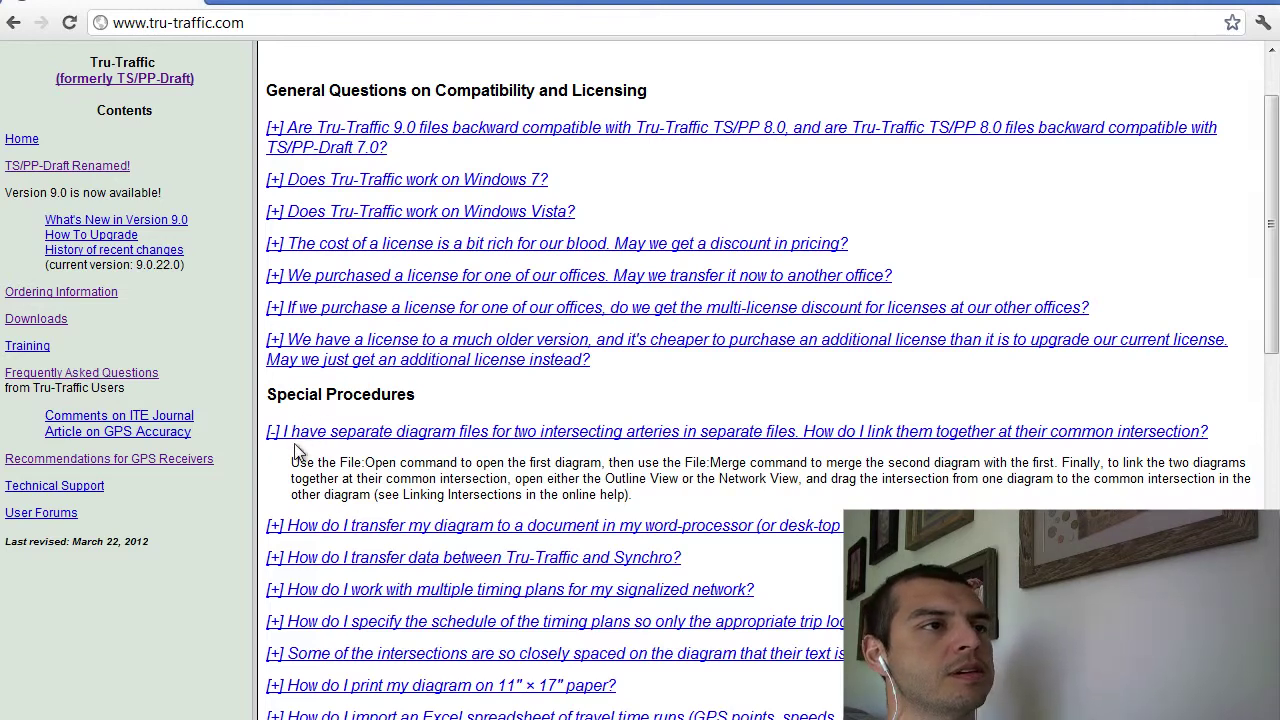
key("super")
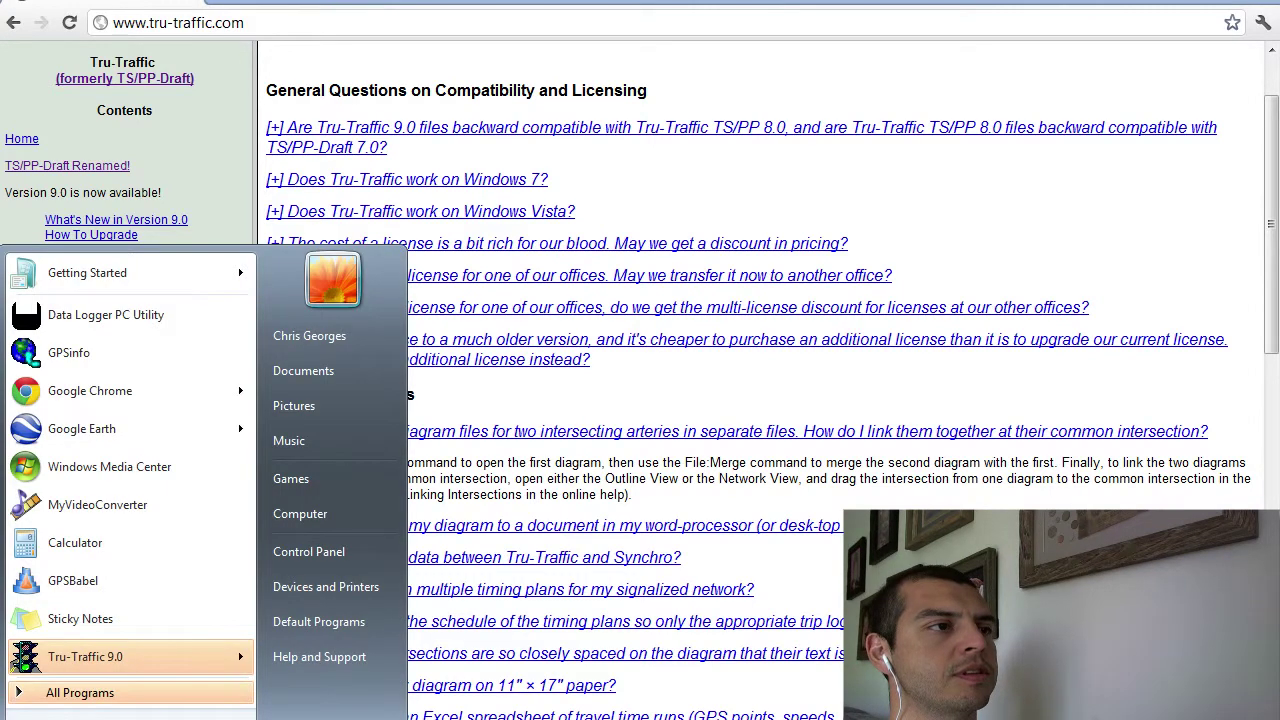
left_click(69, 654)
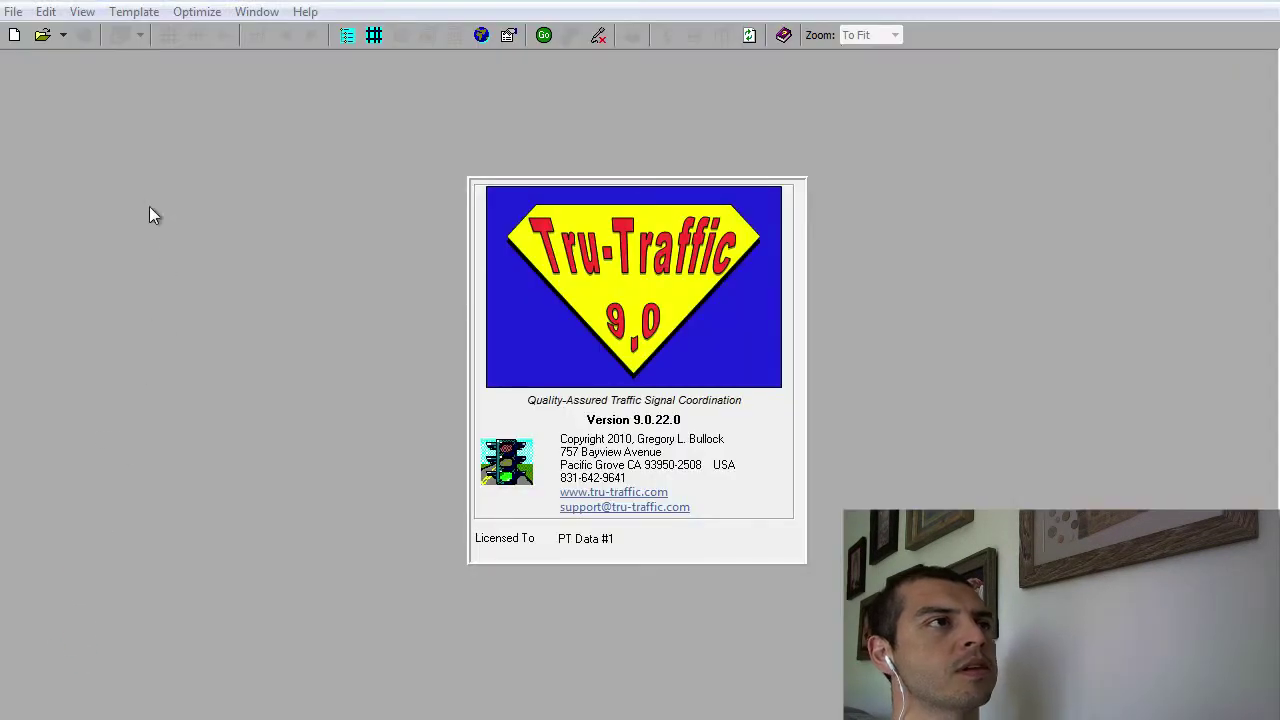
left_click(15, 11)
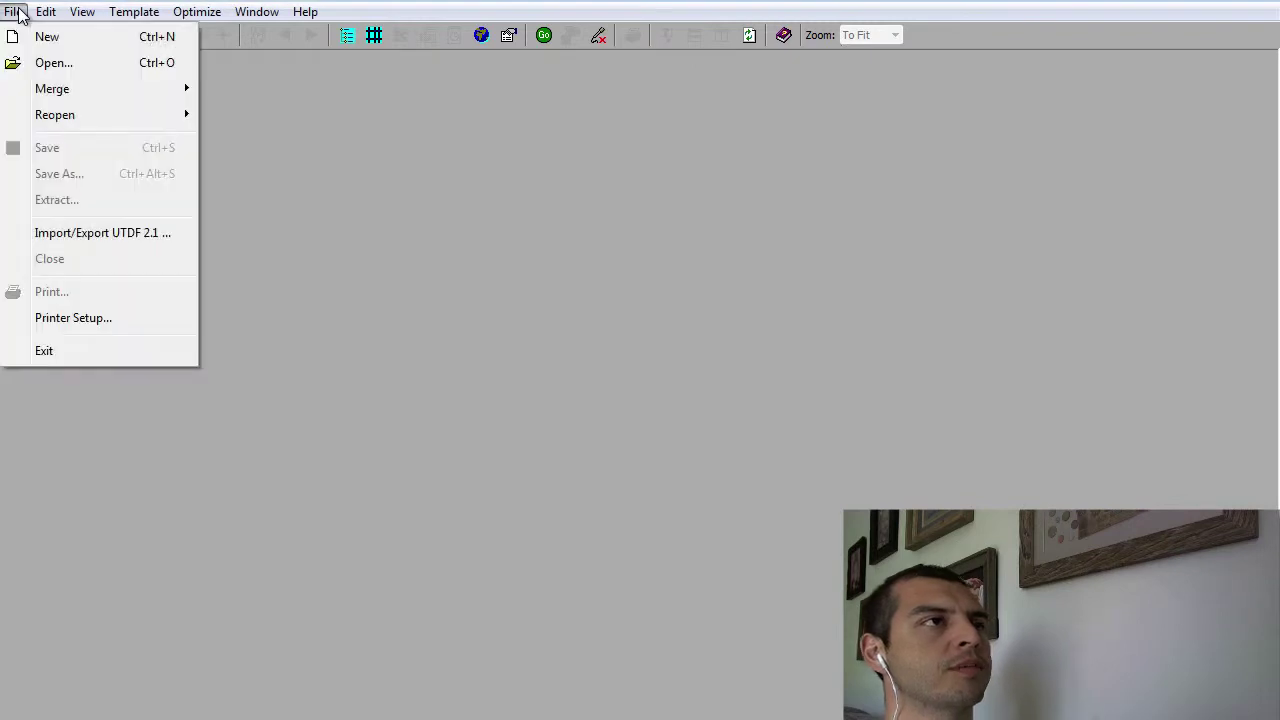
left_click(50, 64)
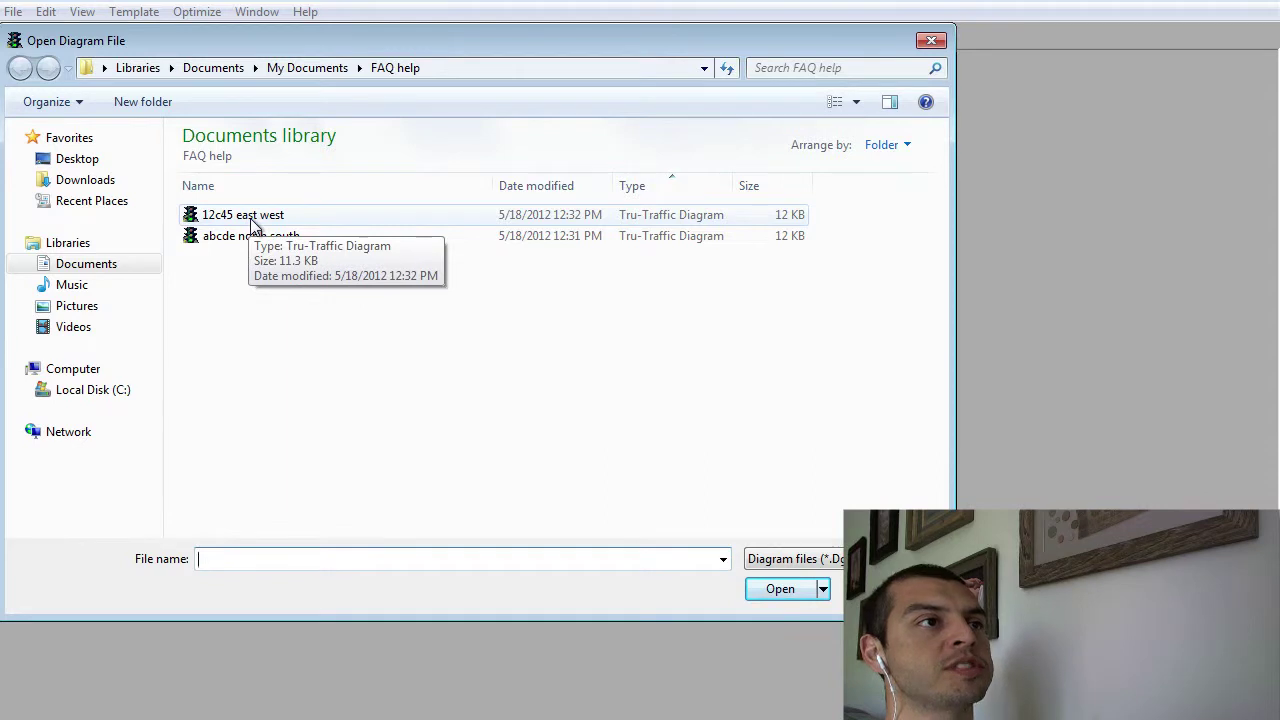
double_click(255, 218)
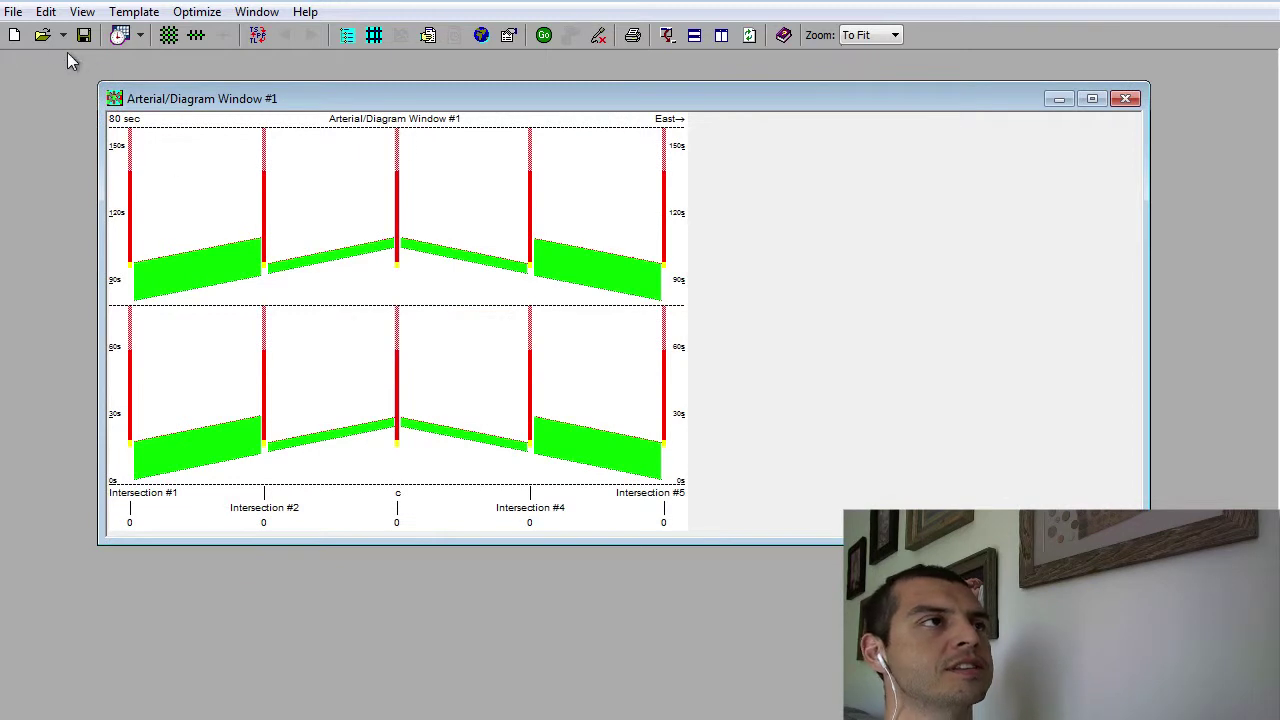
left_click(284, 719)
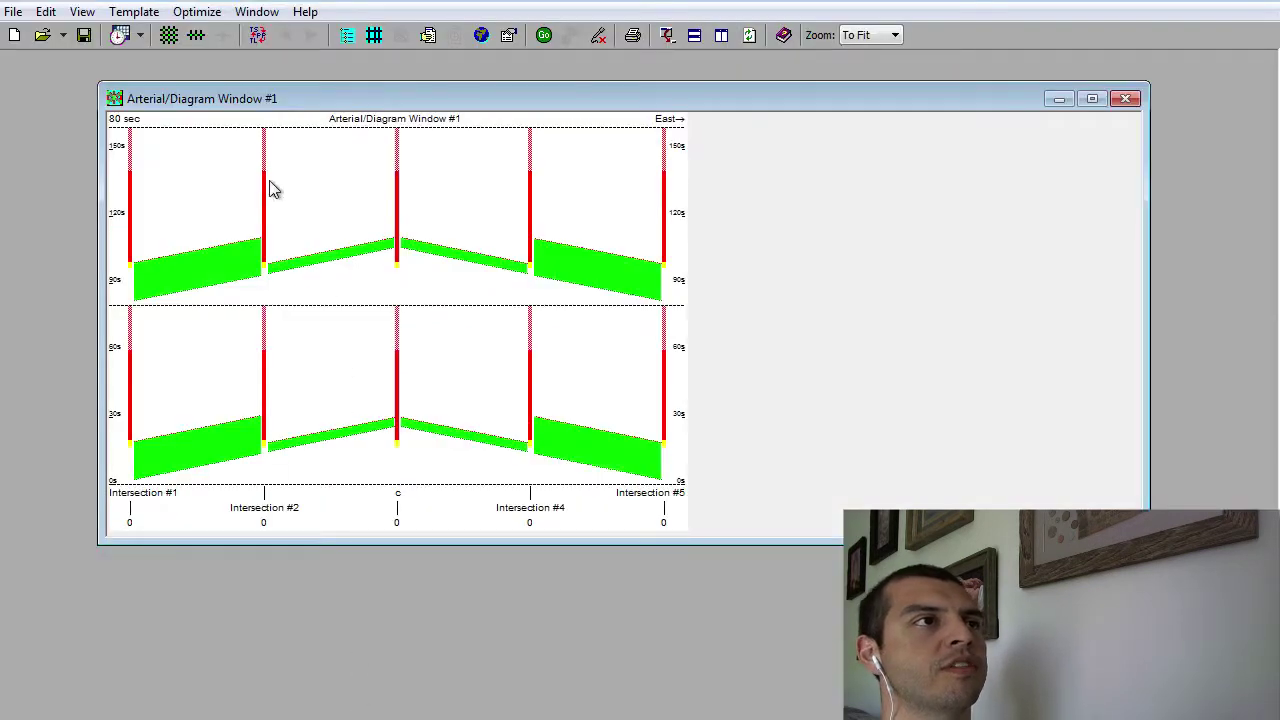
Merge the "abcde north south" file into the open eastbound diagram as new diagrams.
left_click(14, 12)
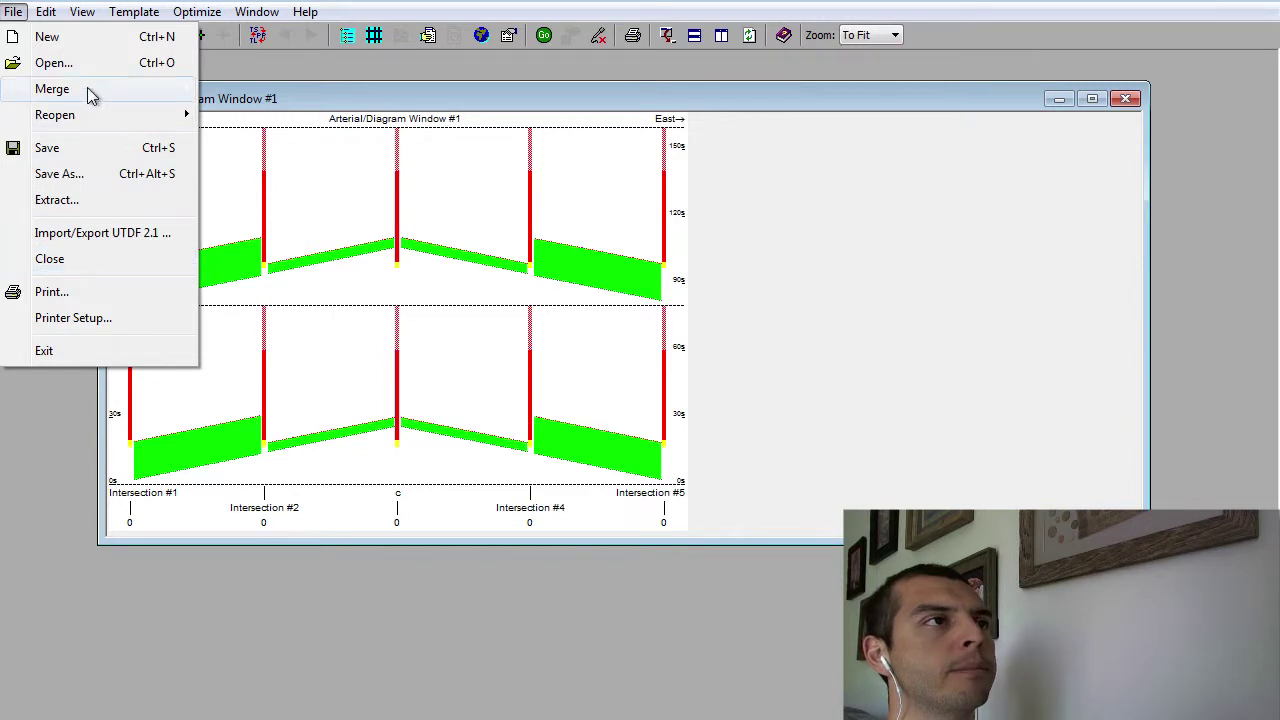
mouse_move(88, 89)
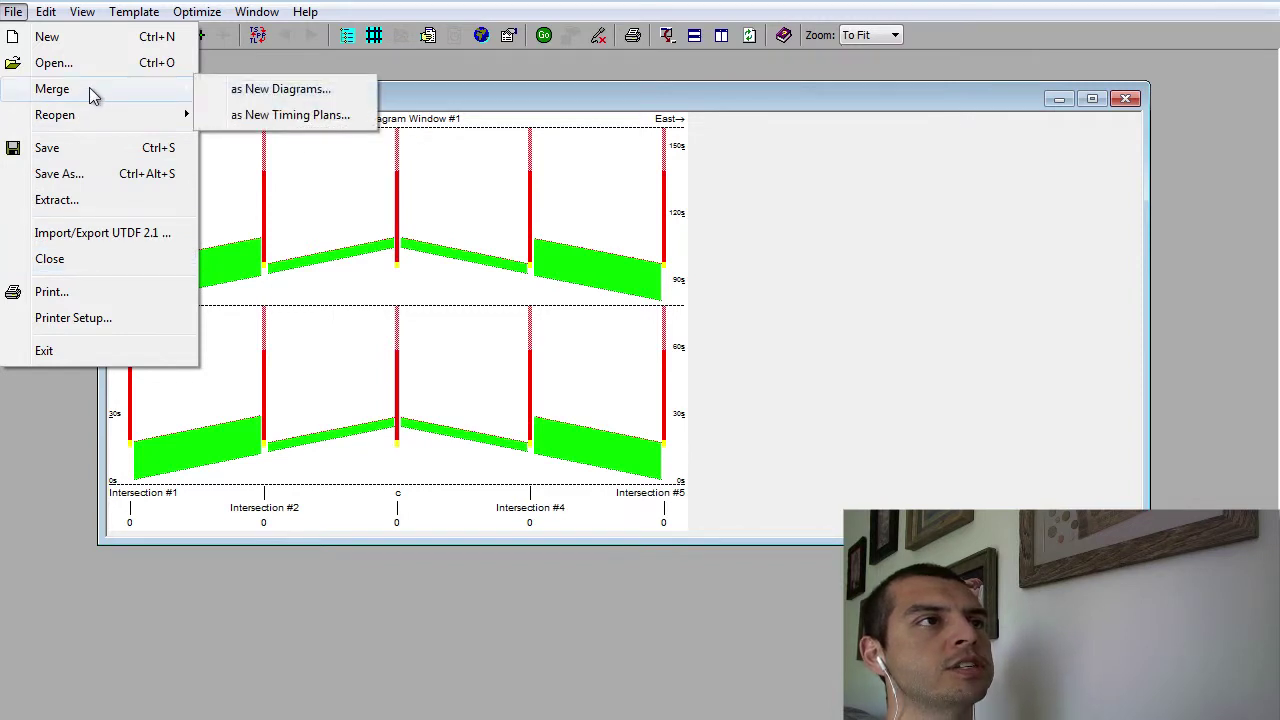
left_click(250, 90)
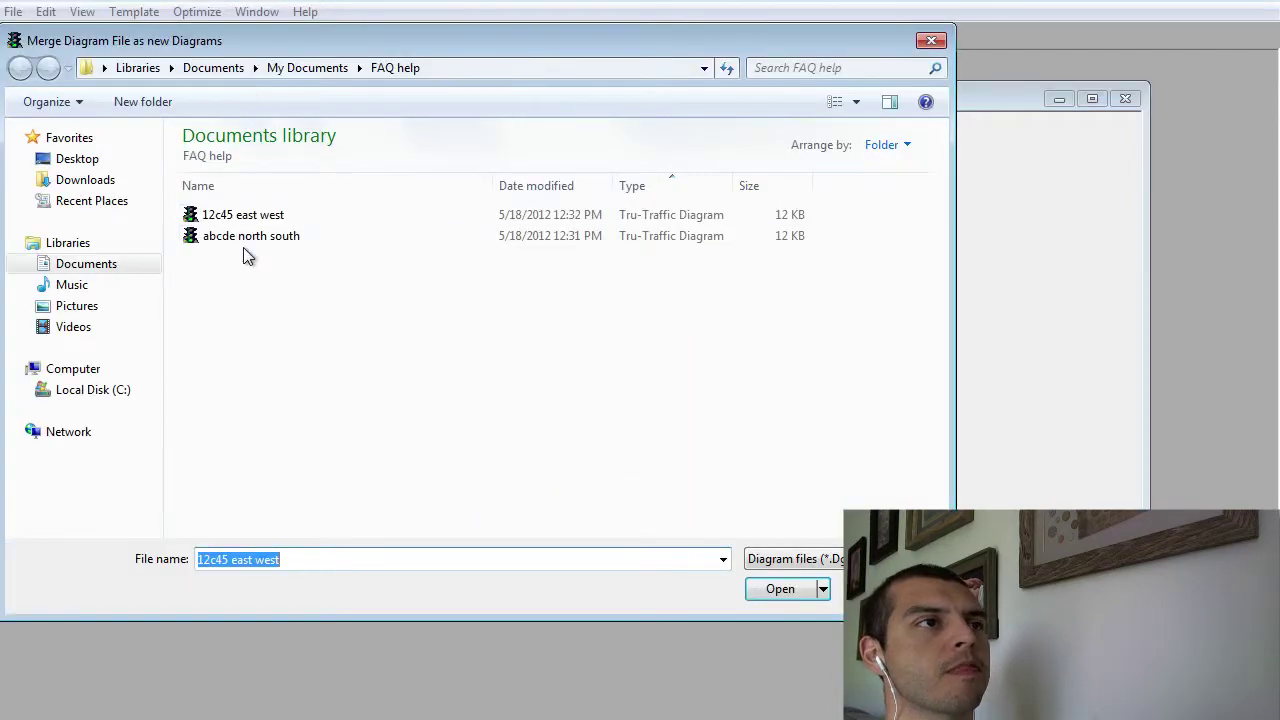
left_click(245, 240)
double_click(243, 239)
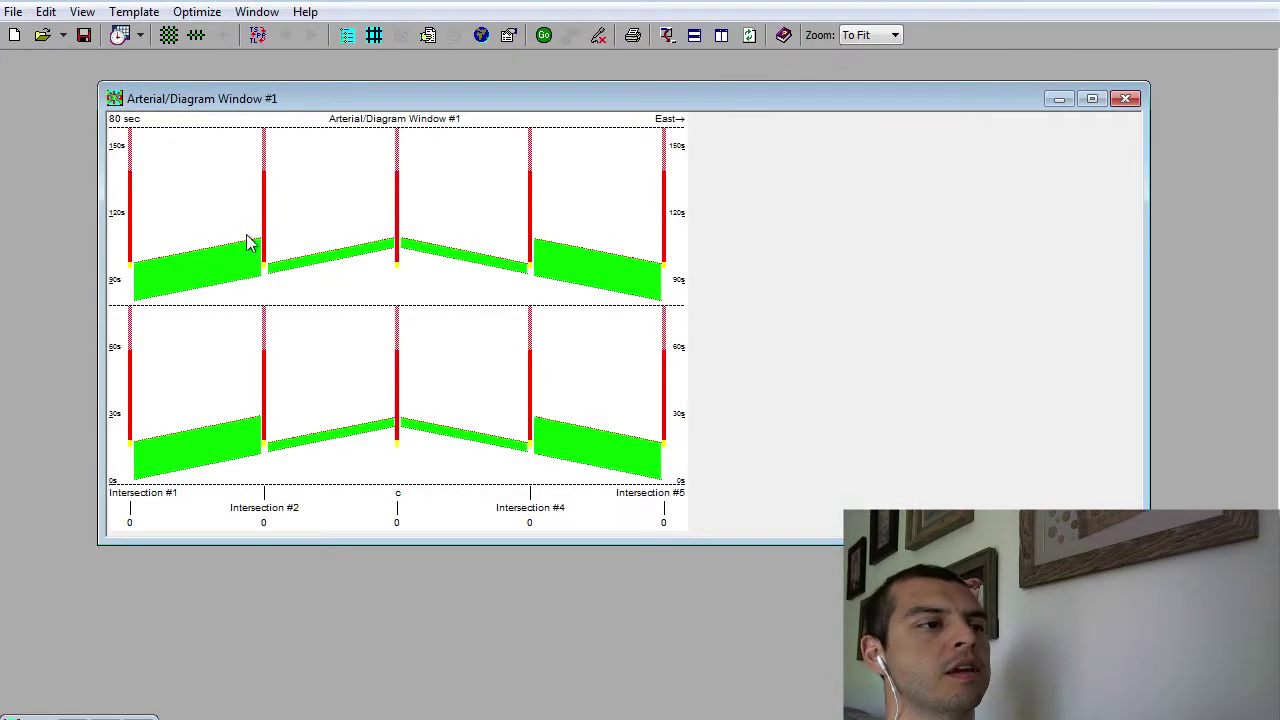
Open the Network View and check the intersection names along the eastbound artery, starting from Intersection #1.
left_click(373, 35)
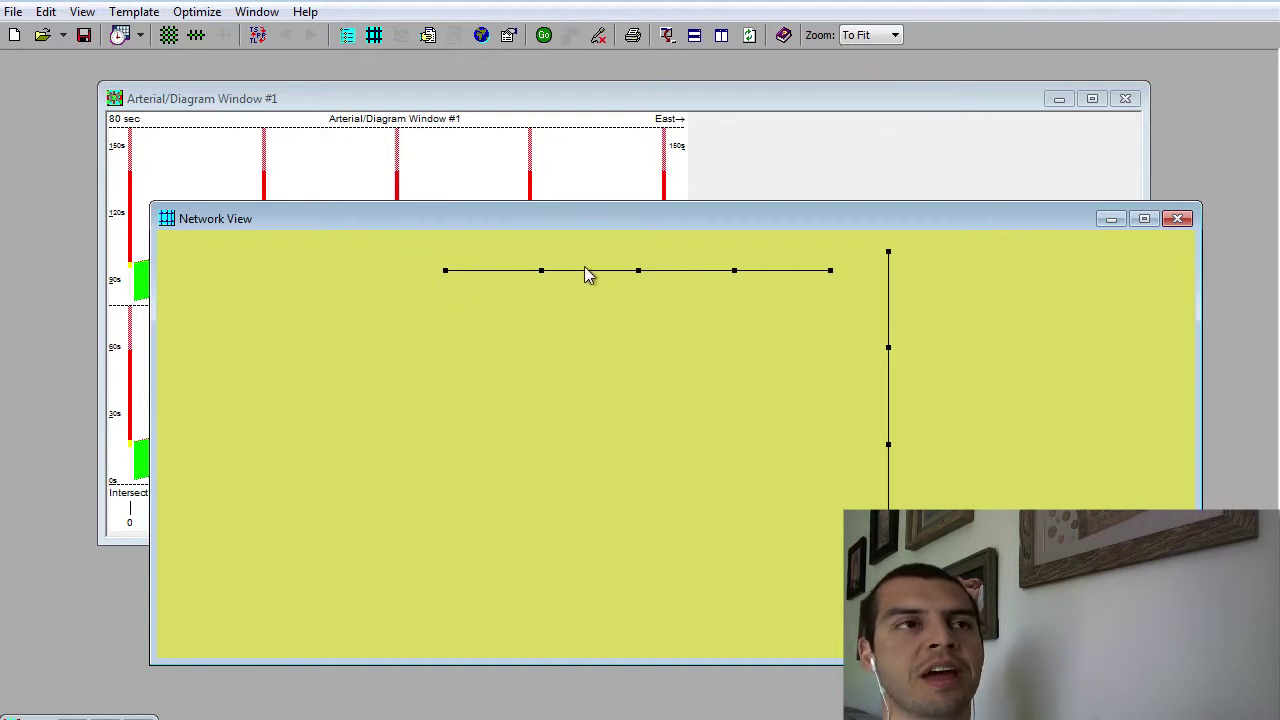
double_click(449, 271)
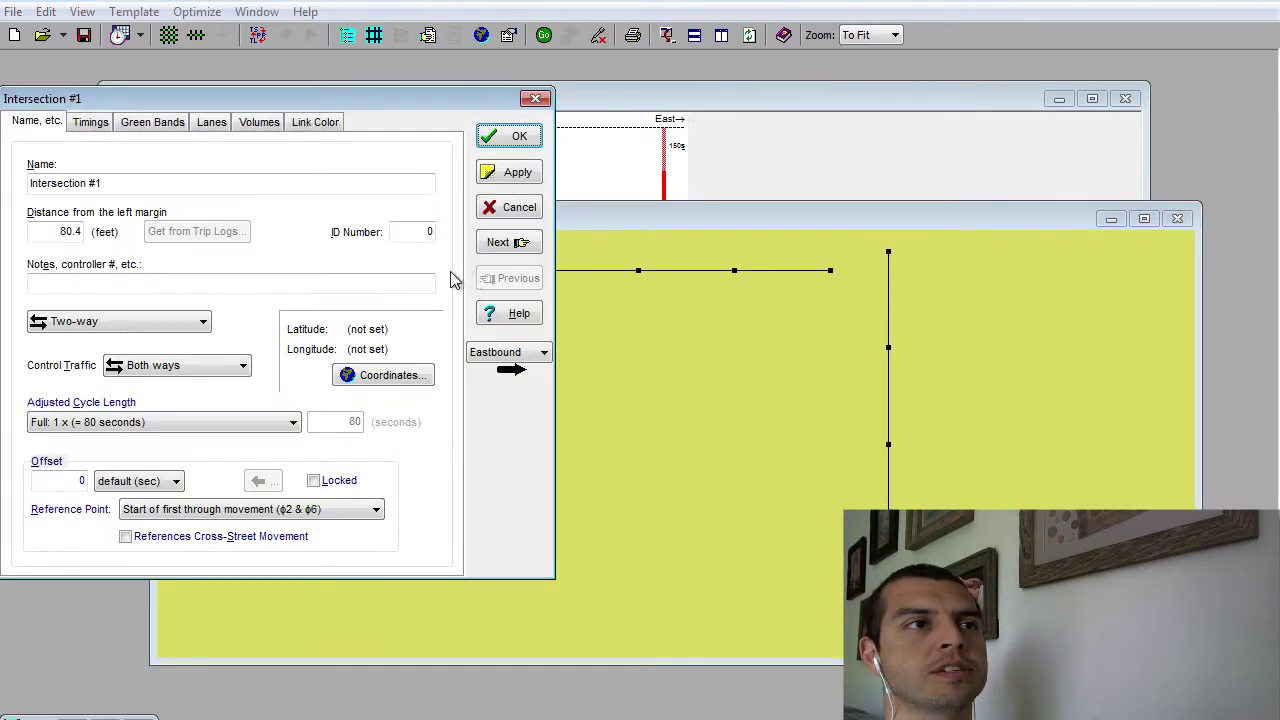
left_click(524, 247)
left_click(525, 248)
left_click(524, 247)
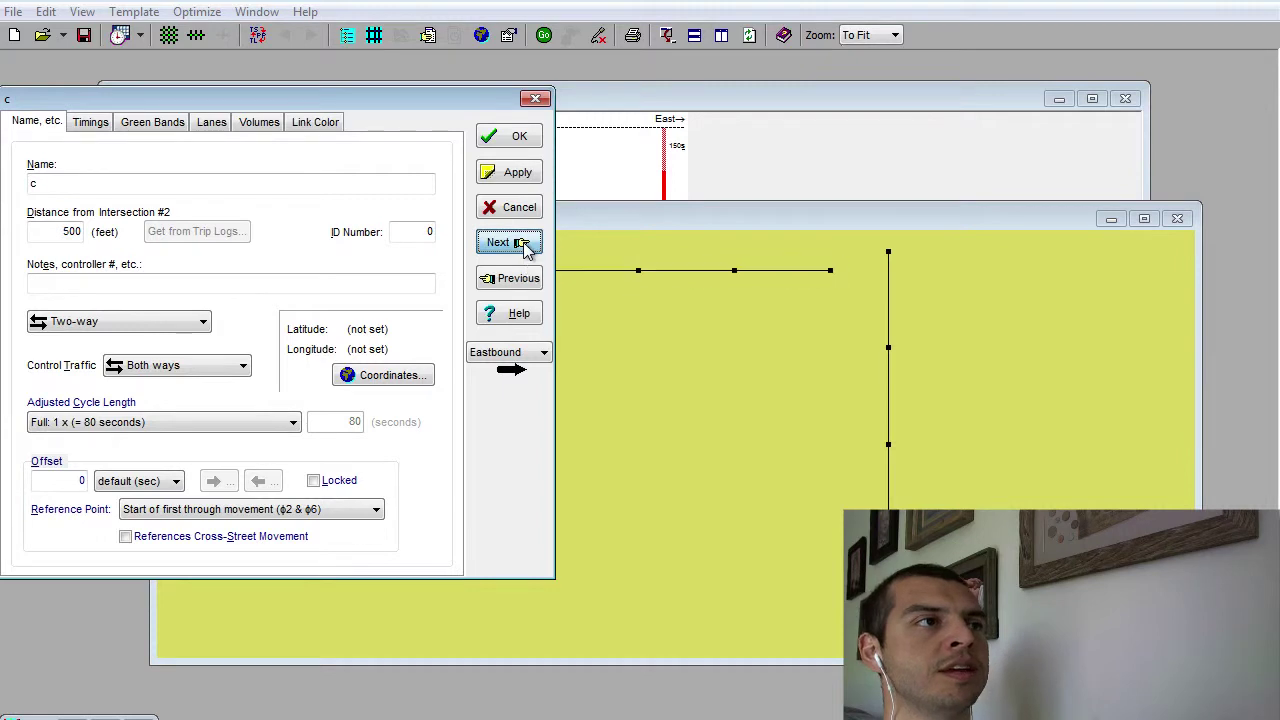
left_click(524, 247)
left_click(503, 135)
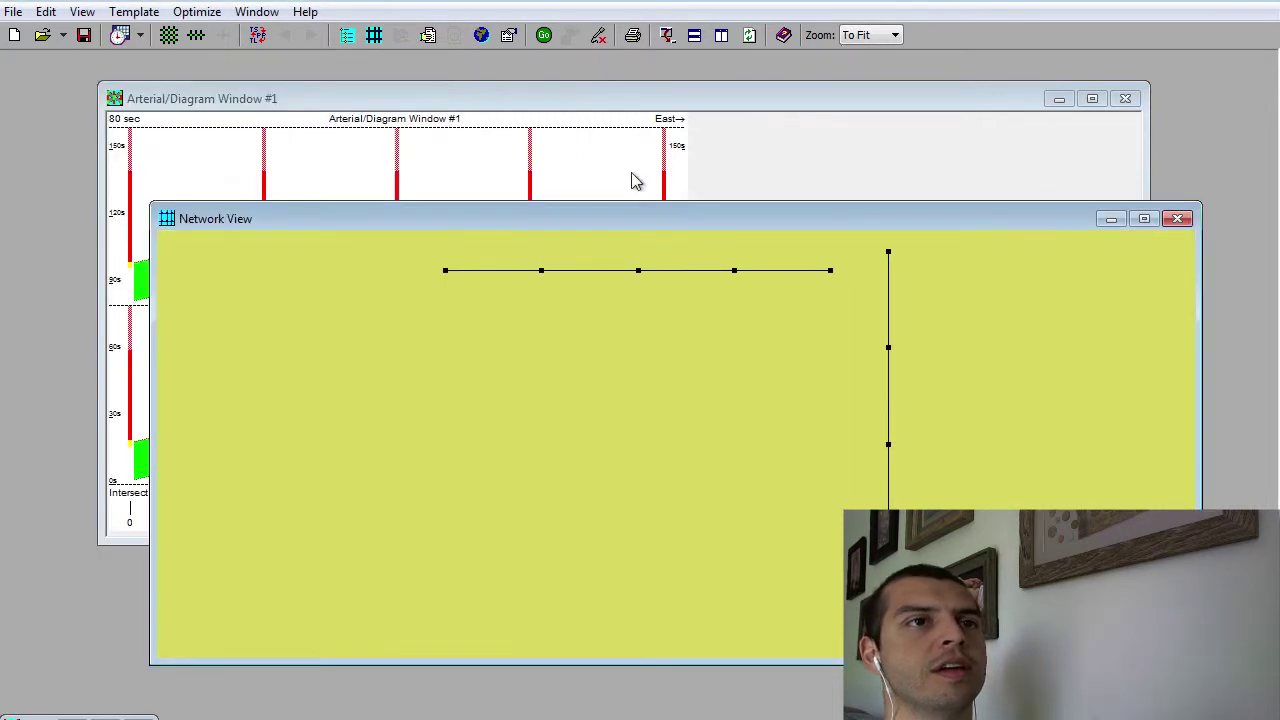
Check the properties of intersections a through e along the northbound artery and close the intersection dialog.
double_click(888, 253)
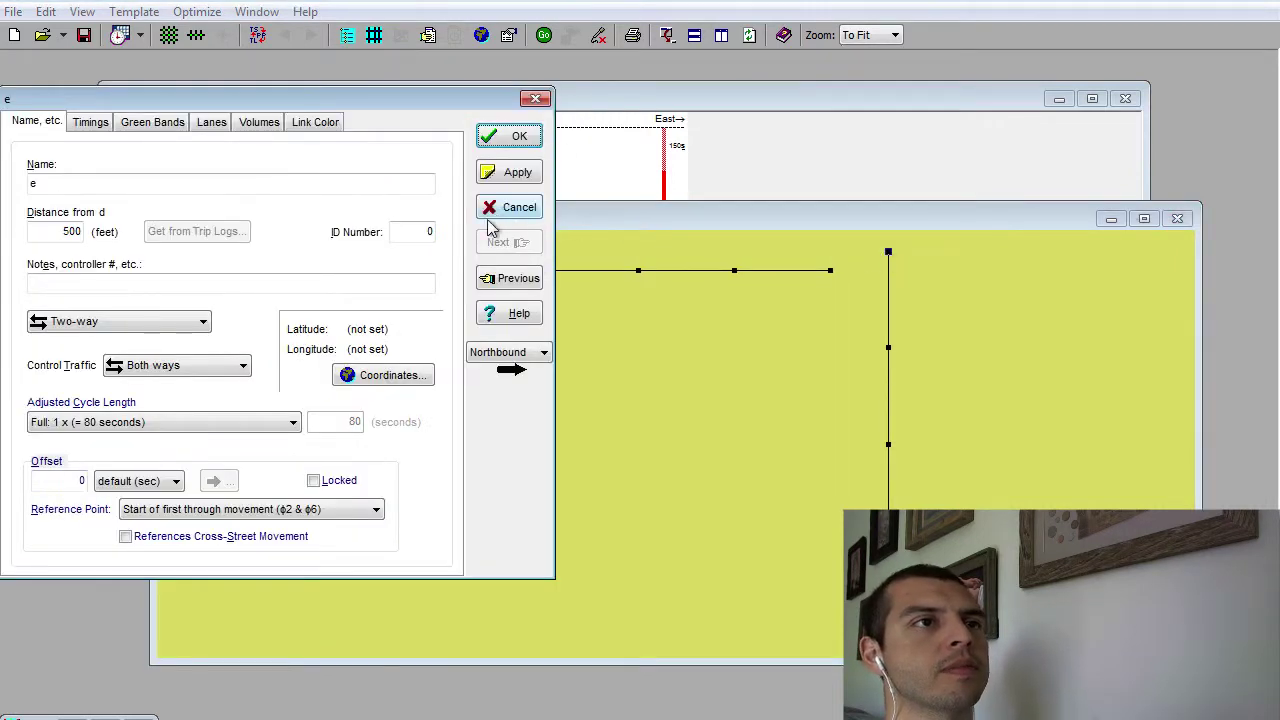
left_click(497, 280)
left_click(497, 280)
left_click(497, 280)
left_click(497, 280)
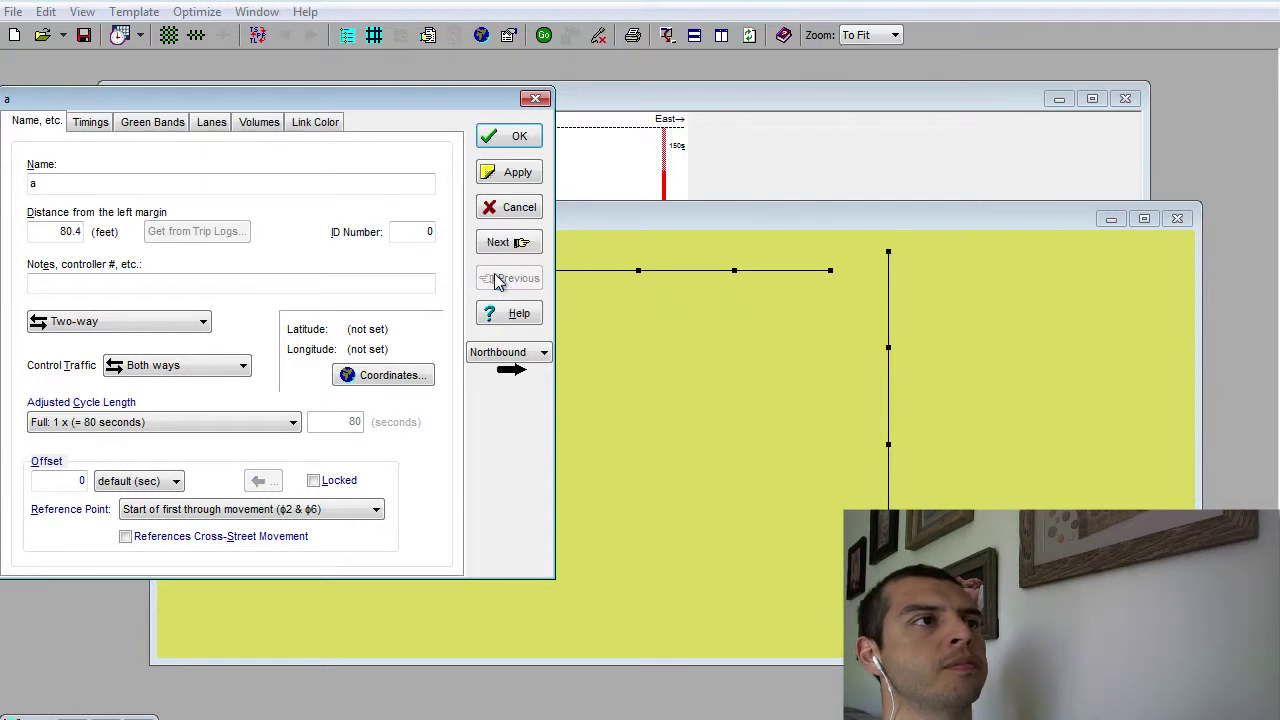
left_click(508, 250)
left_click(508, 252)
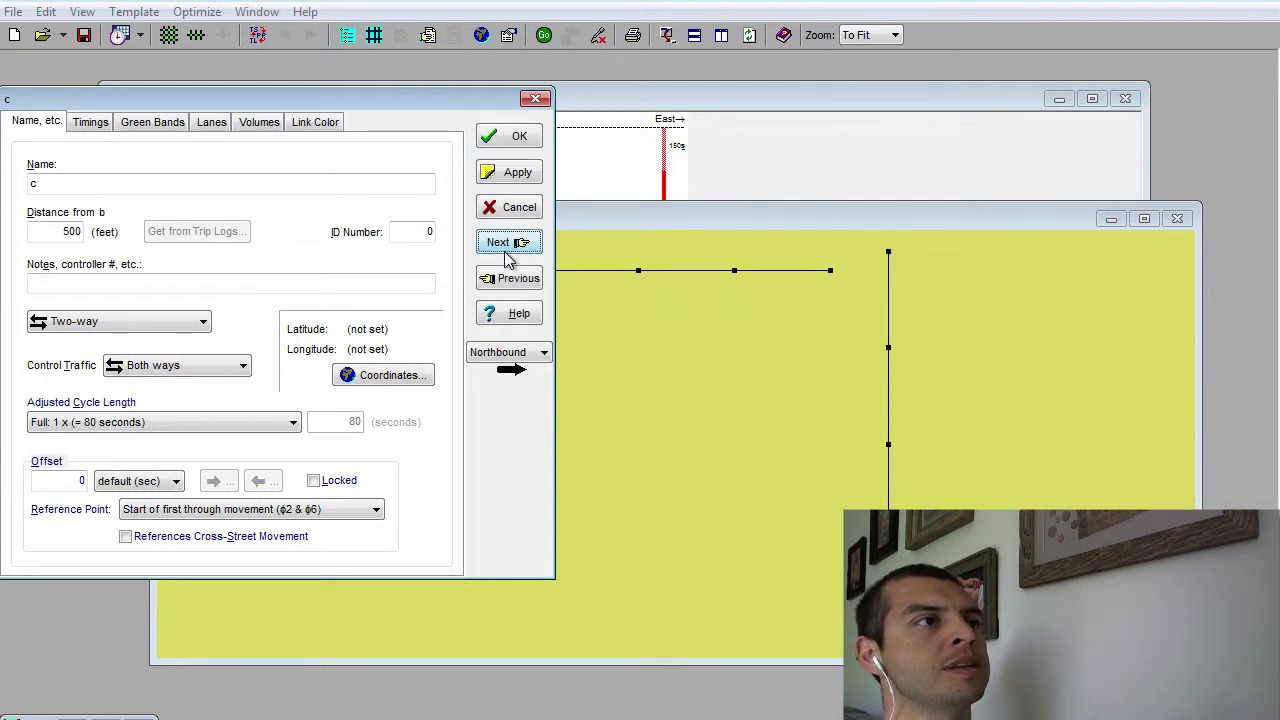
left_click(508, 252)
left_click(508, 252)
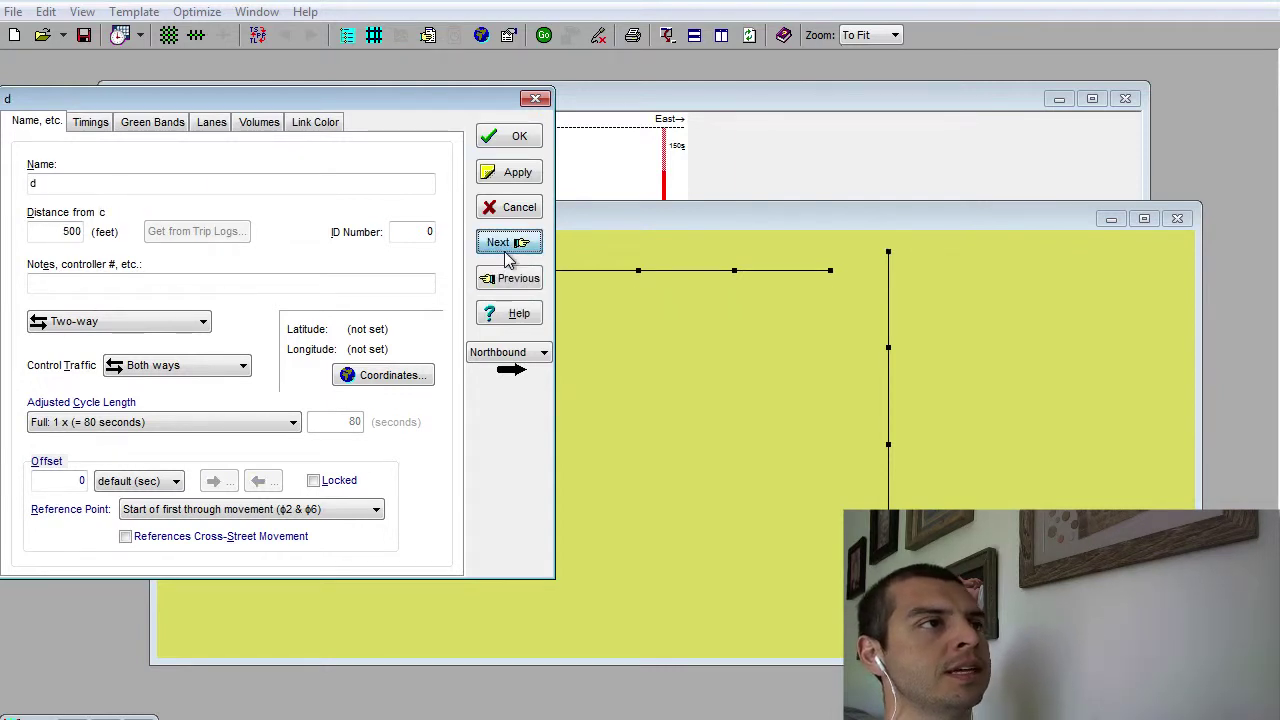
left_click(535, 98)
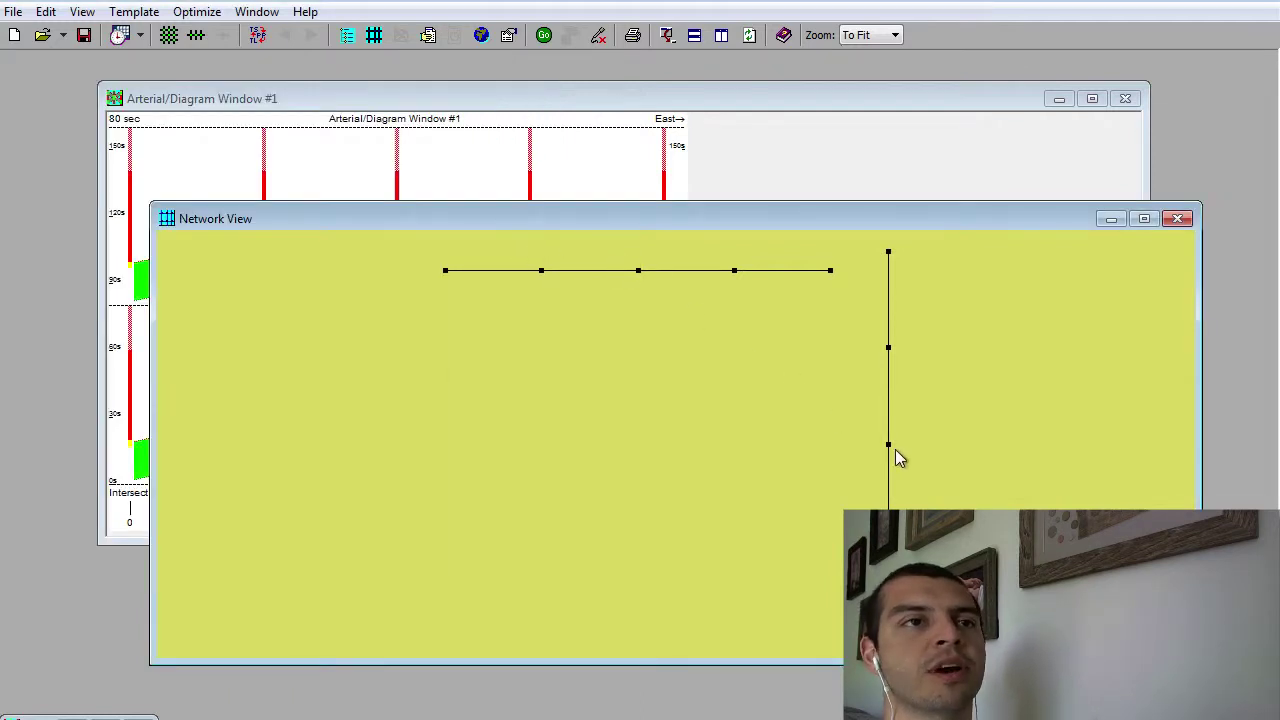
In the Arterial Outline, link intersection c of the northbound artery to c of the eastbound artery with linking set to Everything, and close the outline.
left_click(346, 36)
left_click(47, 90)
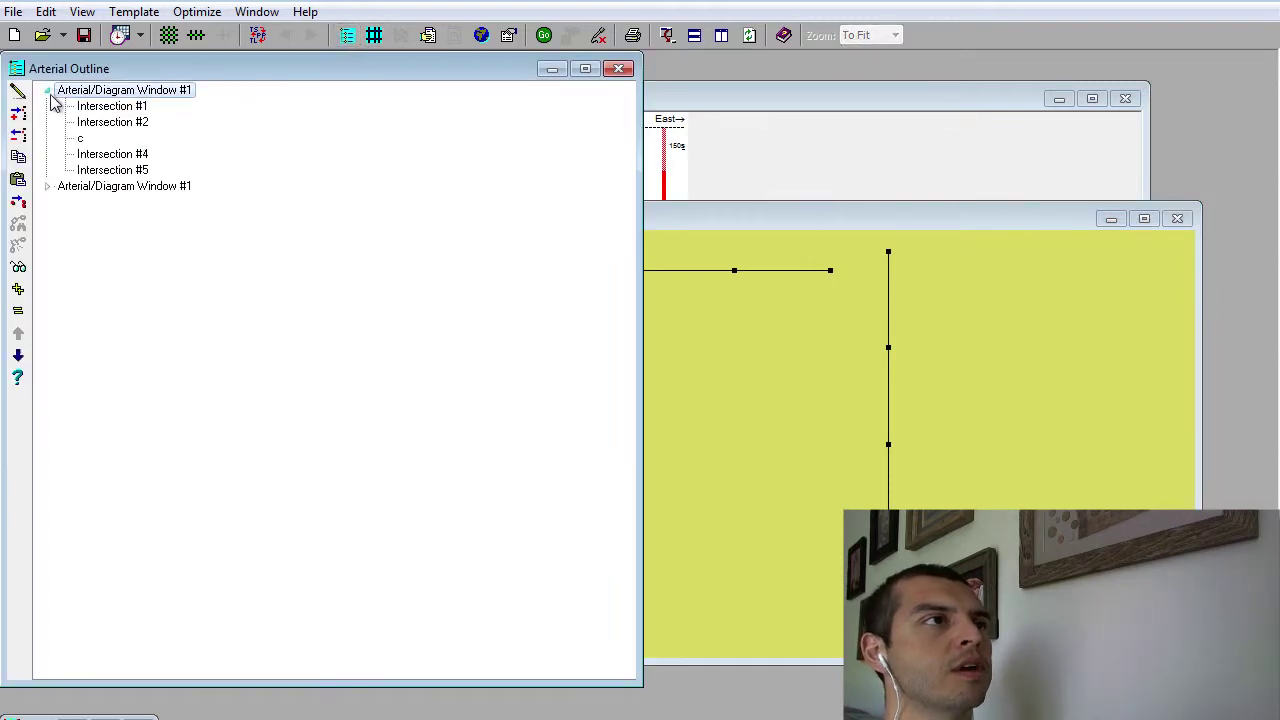
left_click(47, 186)
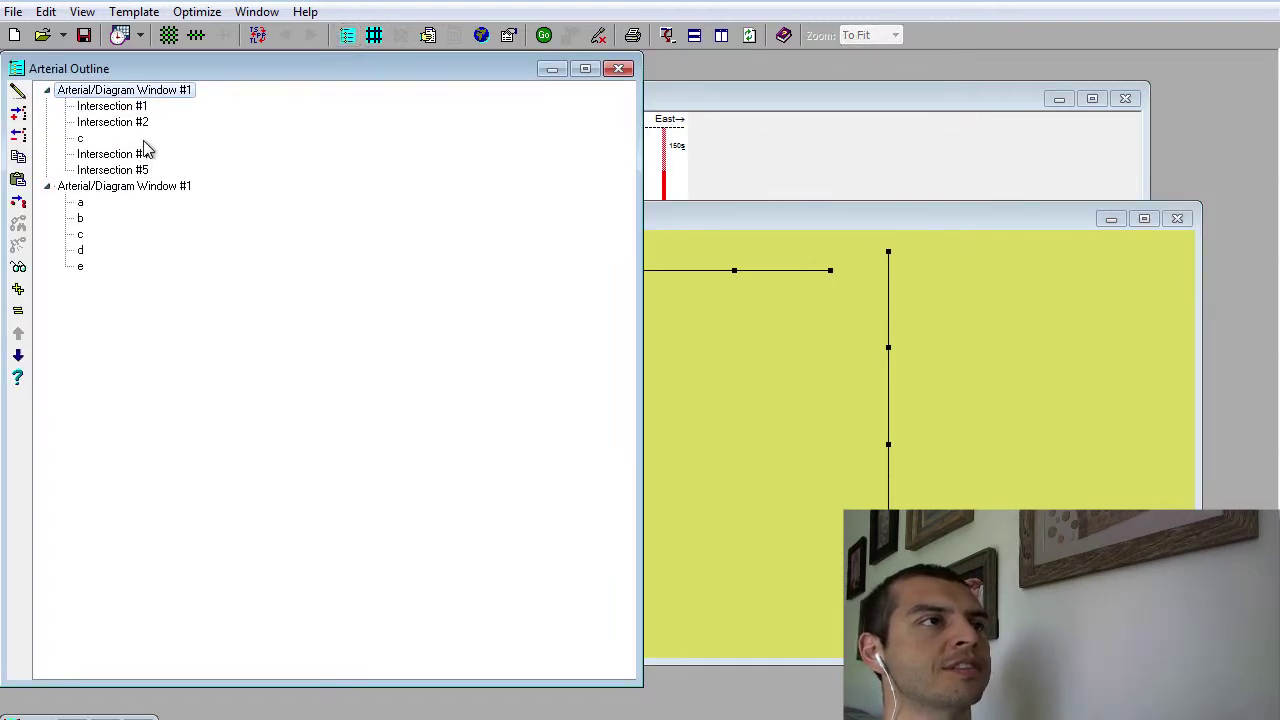
left_click(81, 236)
left_click_drag(81, 241, 82, 145)
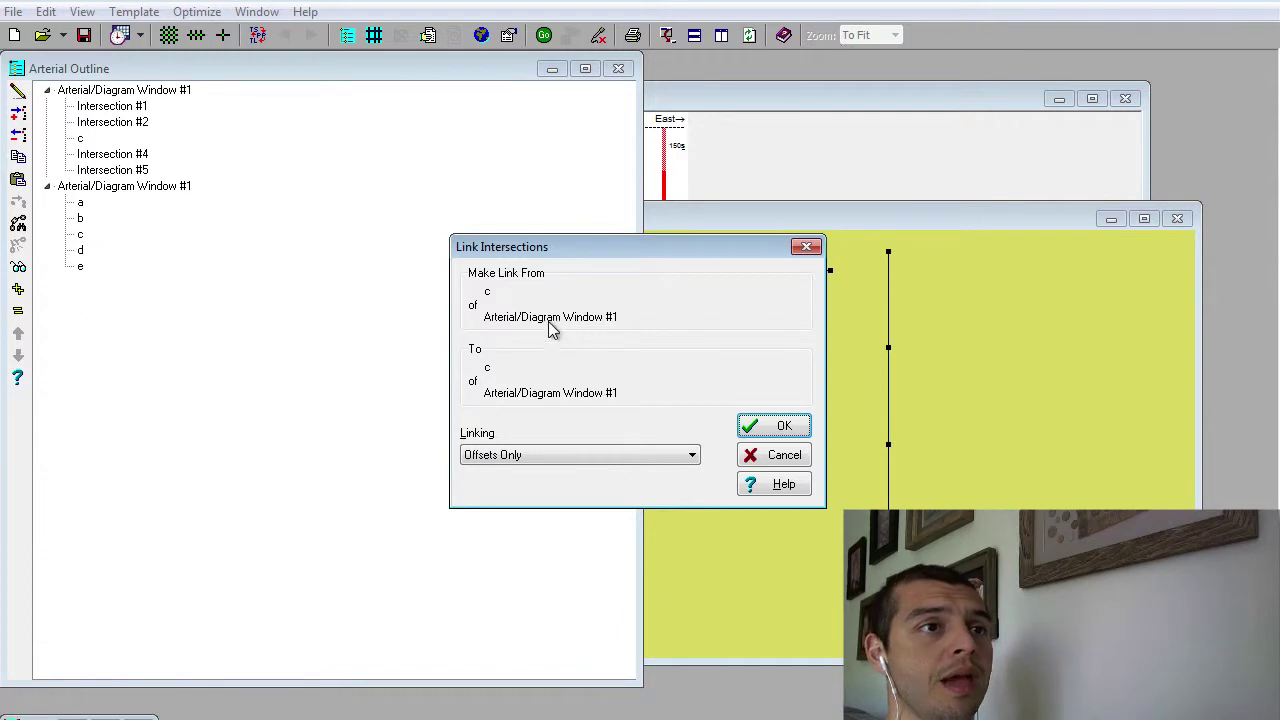
left_click(577, 458)
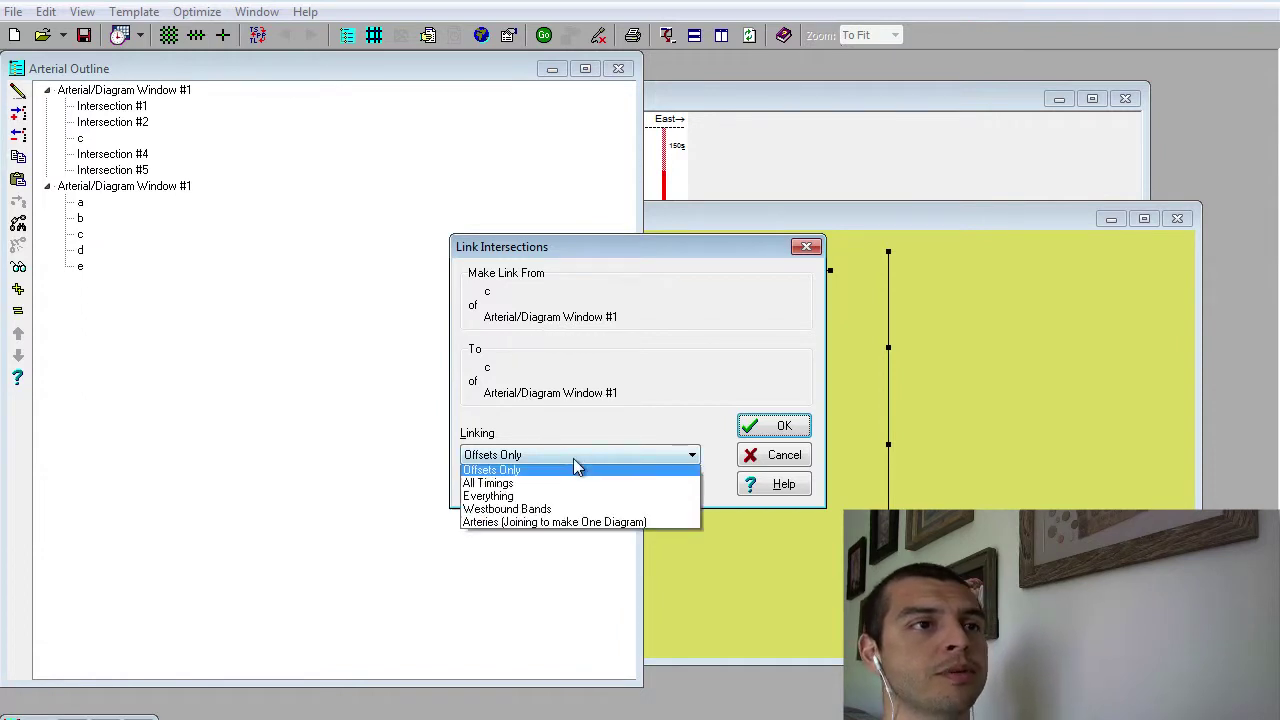
left_click(533, 500)
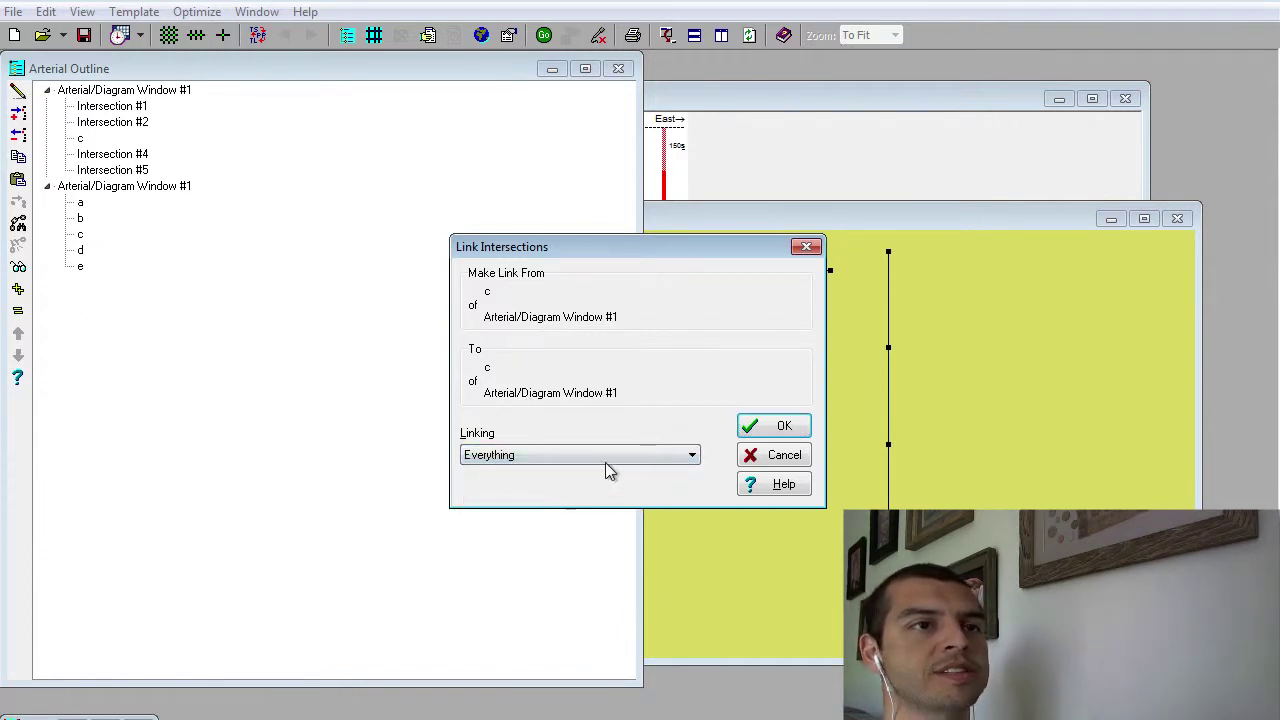
left_click(649, 459)
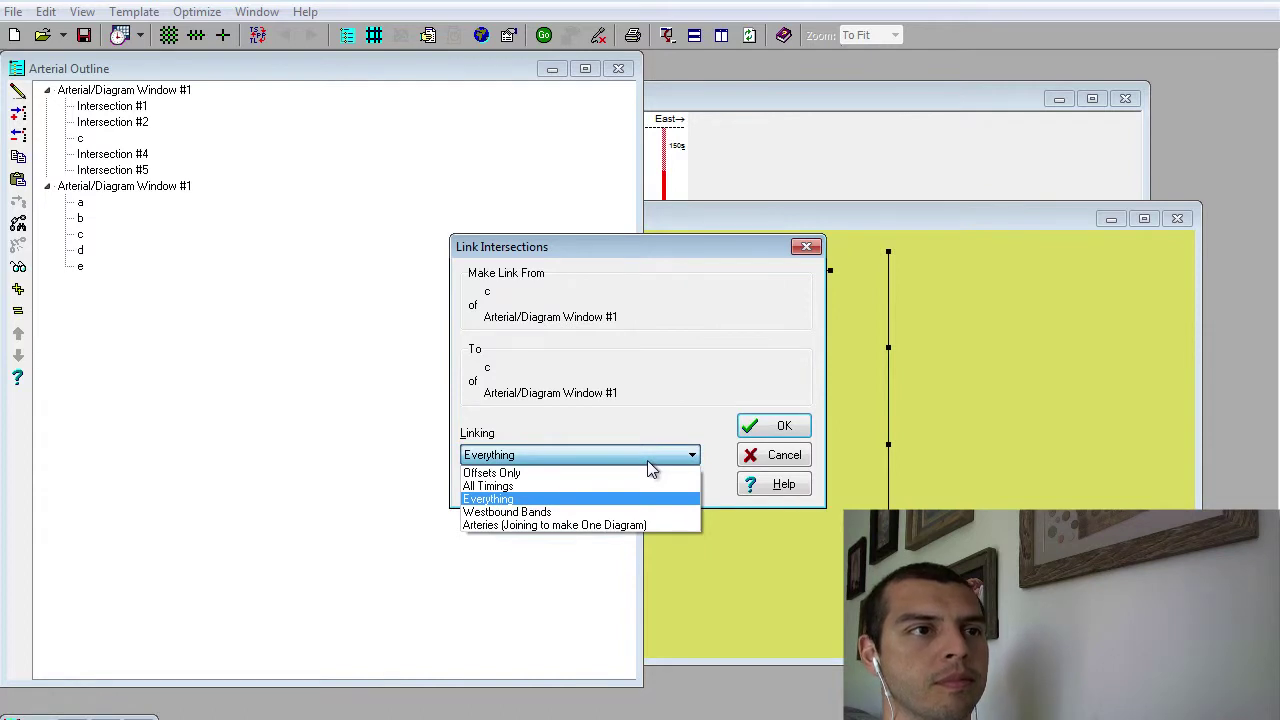
left_click(647, 460)
left_click(783, 428)
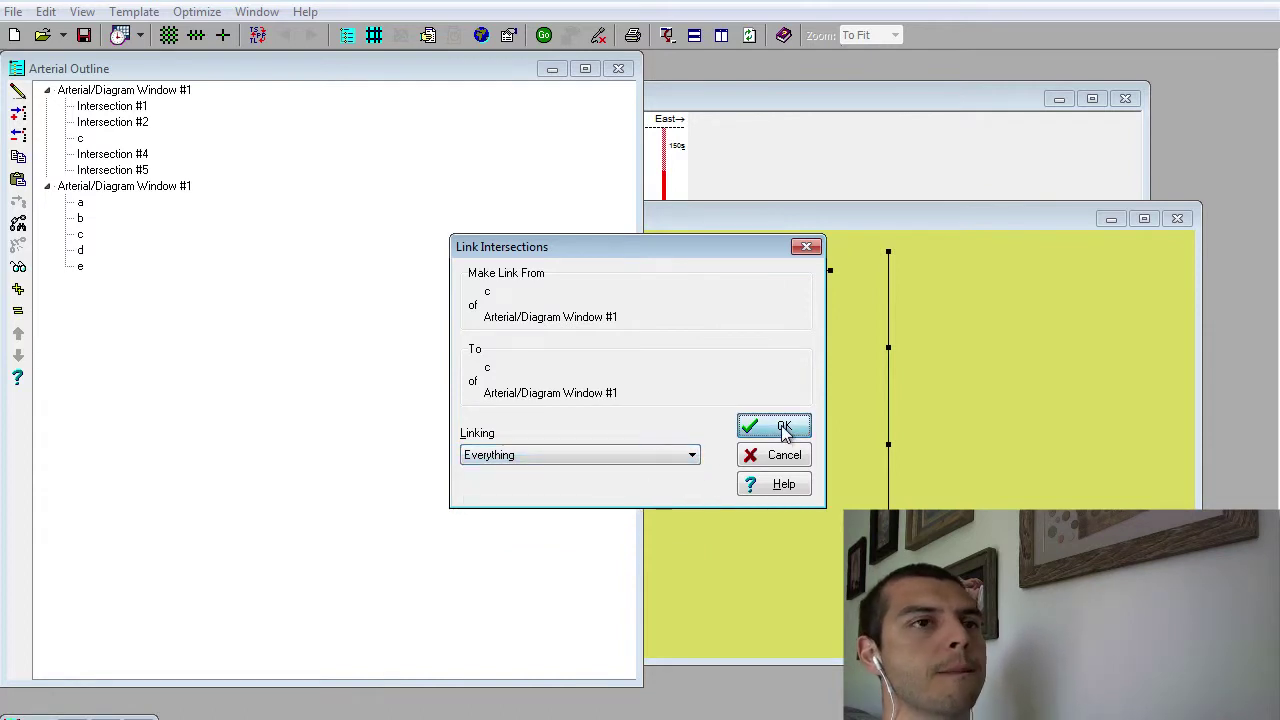
left_click(617, 71)
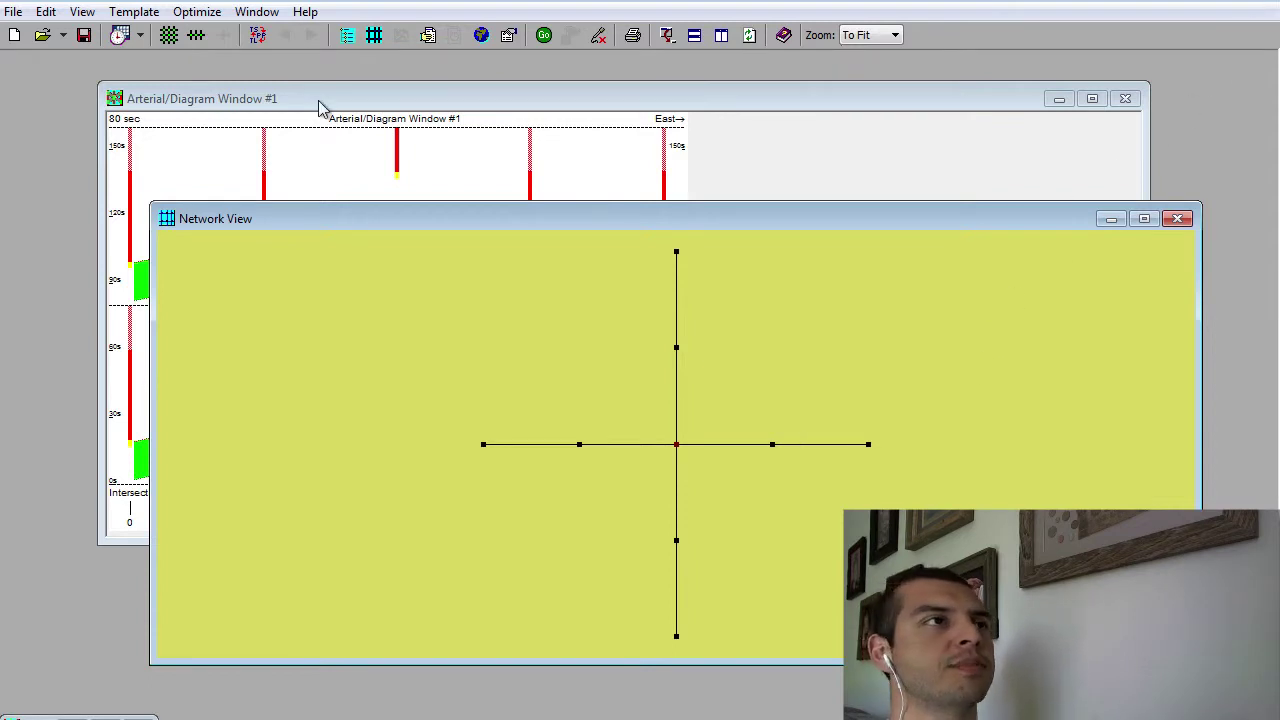
Save the merged diagram in the FAQ help folder as a new file named "combined 12c45 abcde".
left_click(14, 12)
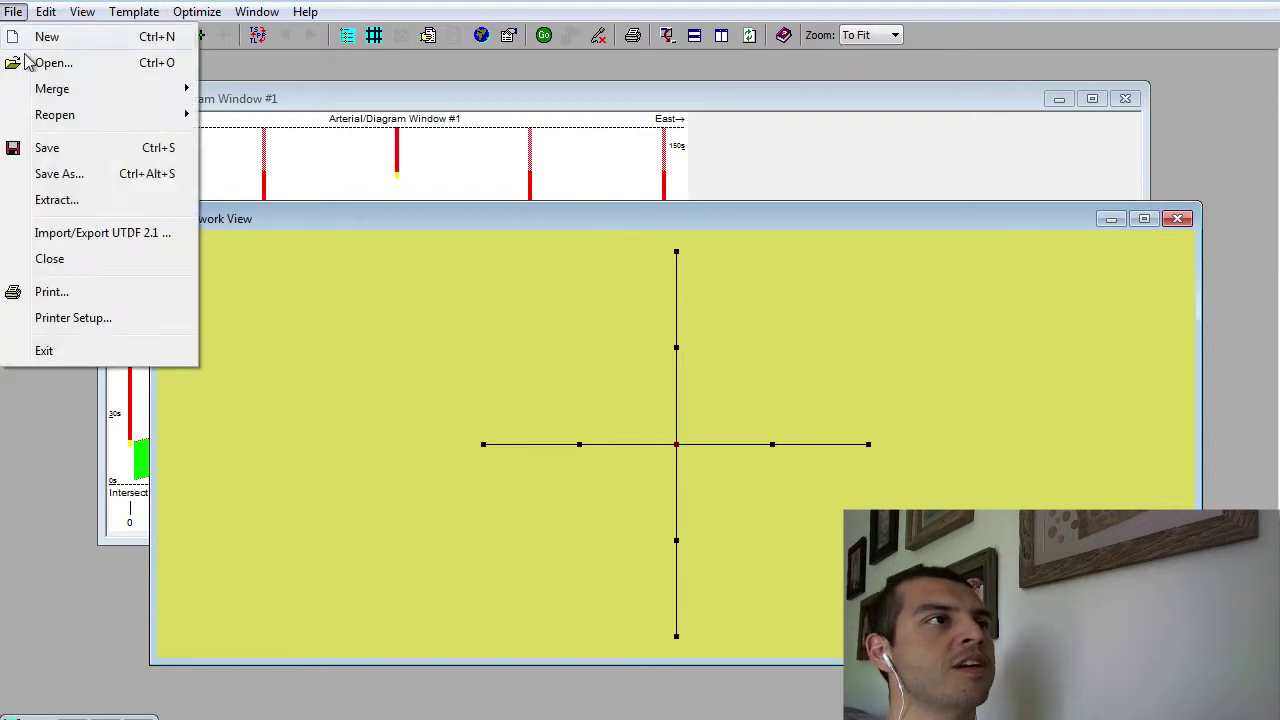
left_click(59, 173)
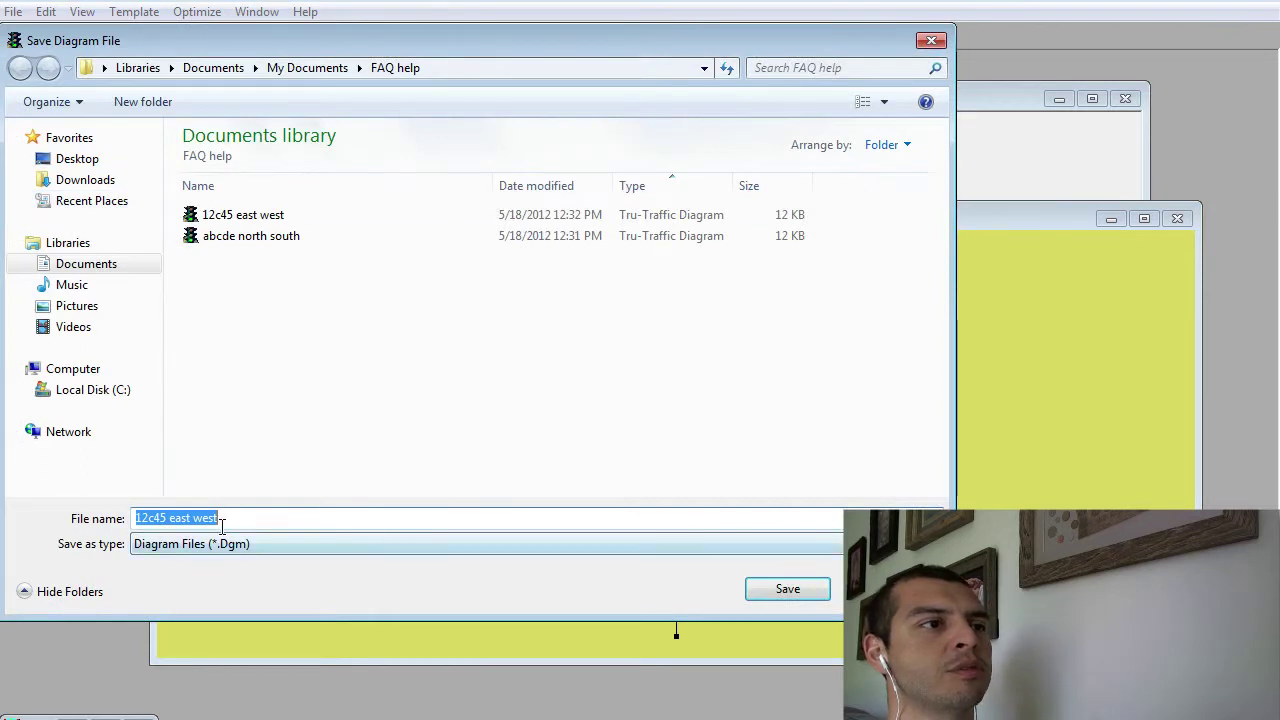
left_click_drag(224, 518, 74, 521)
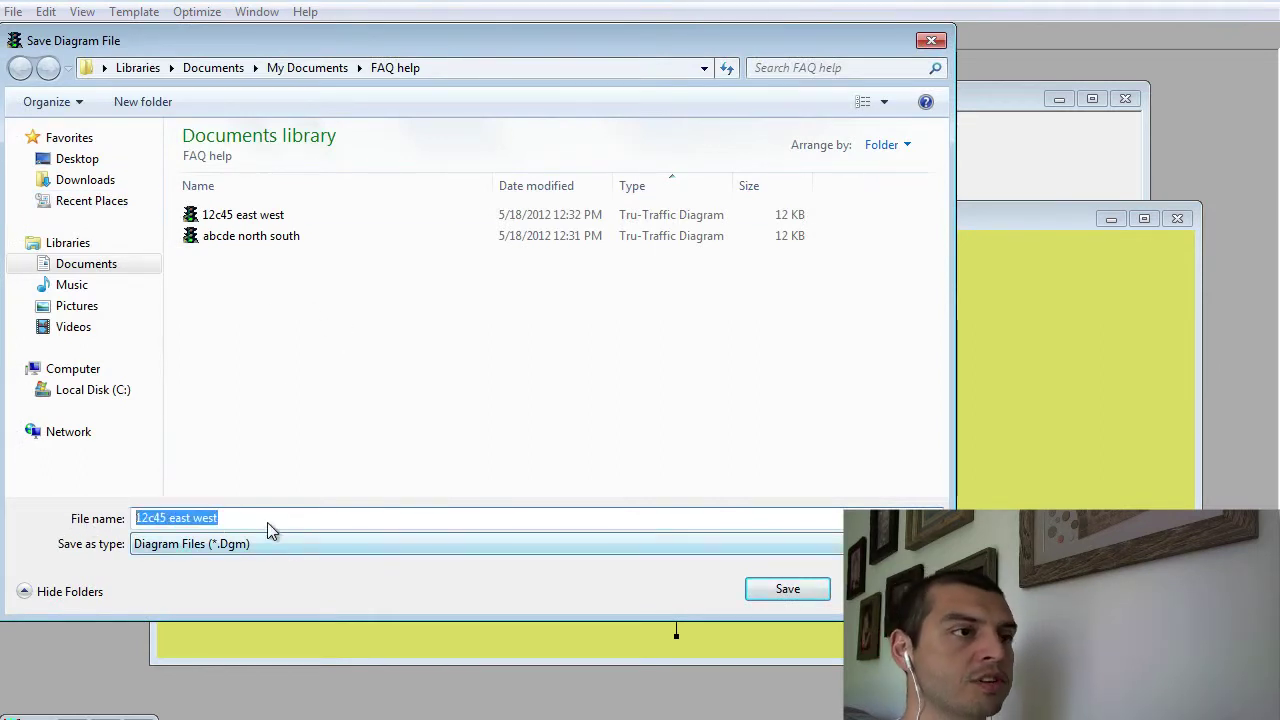
type("combined")
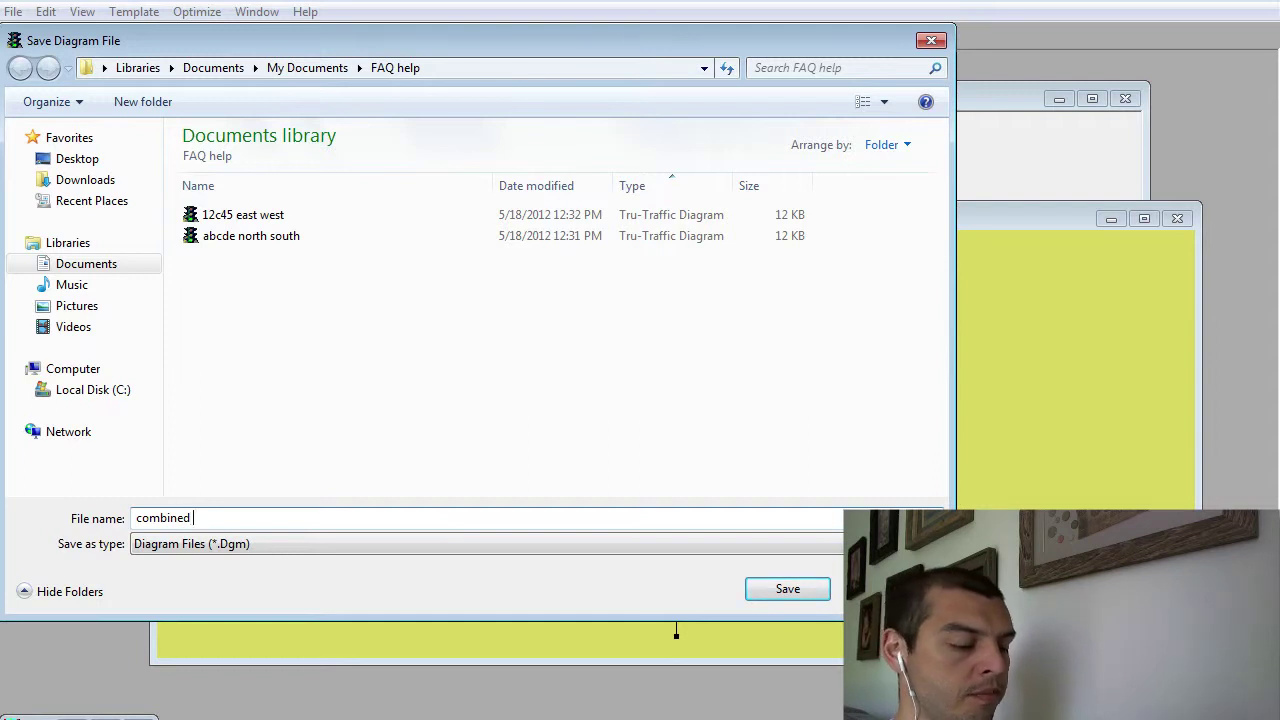
type(" 12")
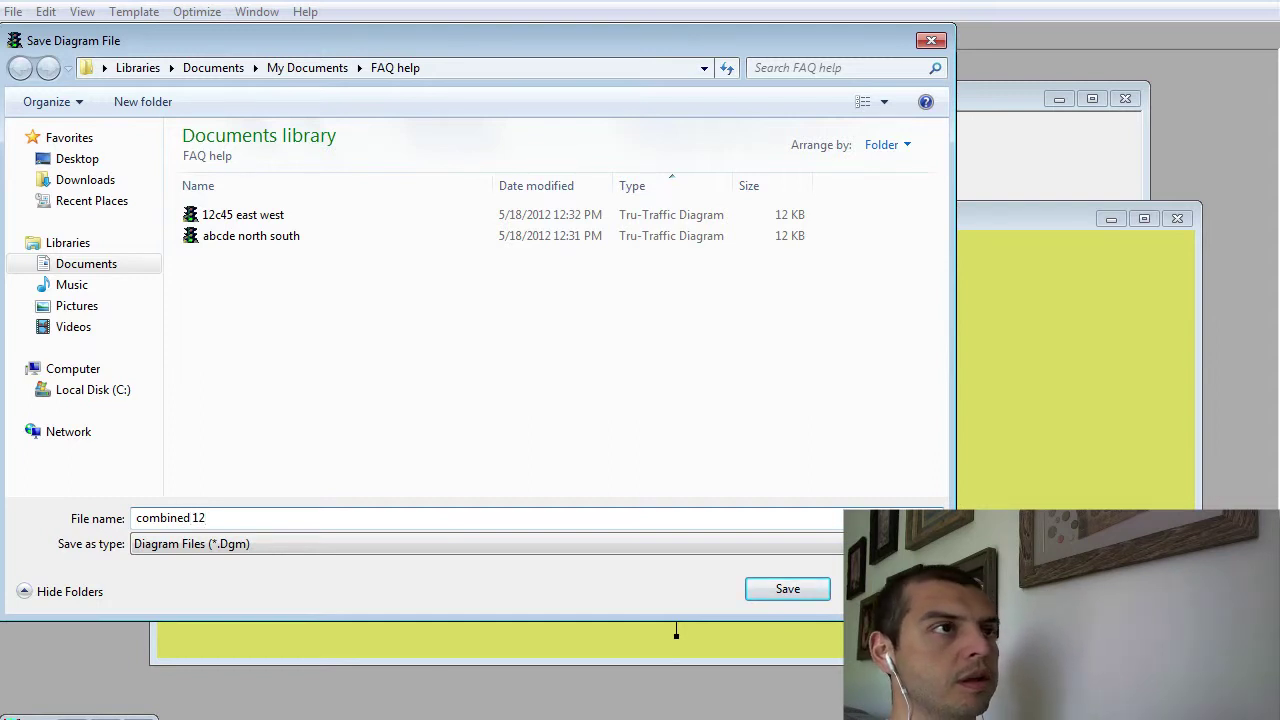
type("c45 ")
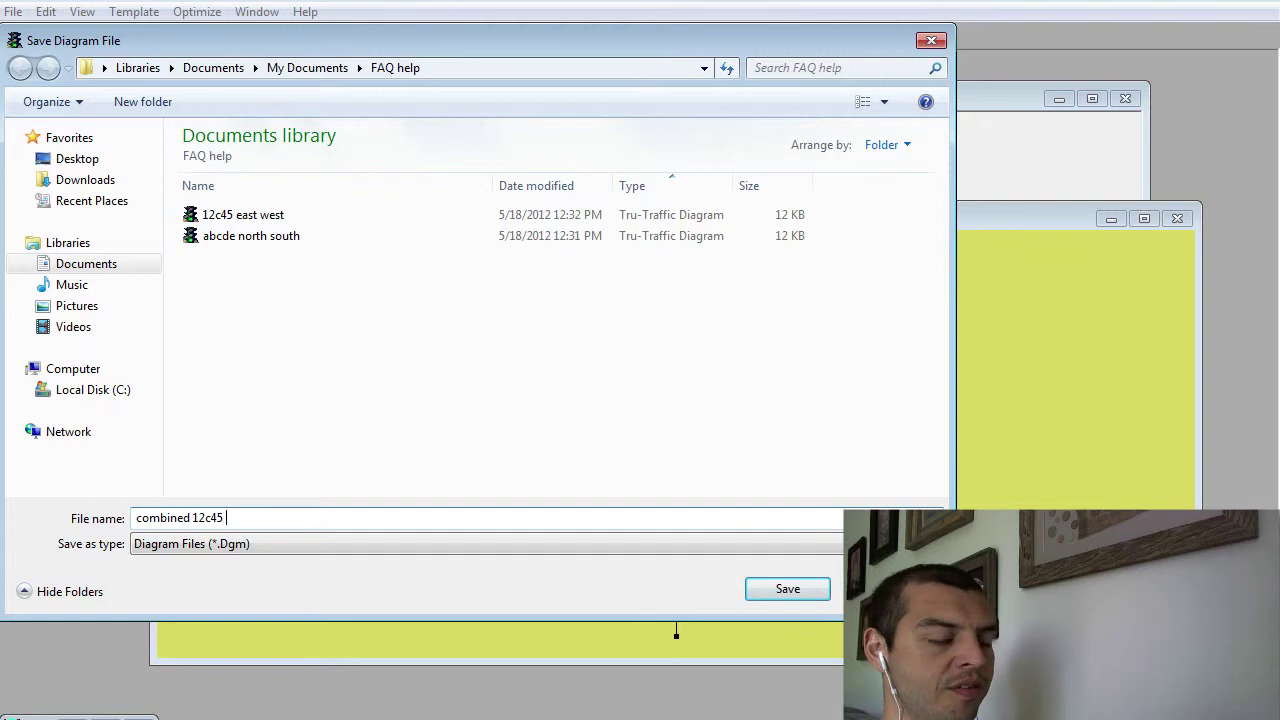
type("abcde")
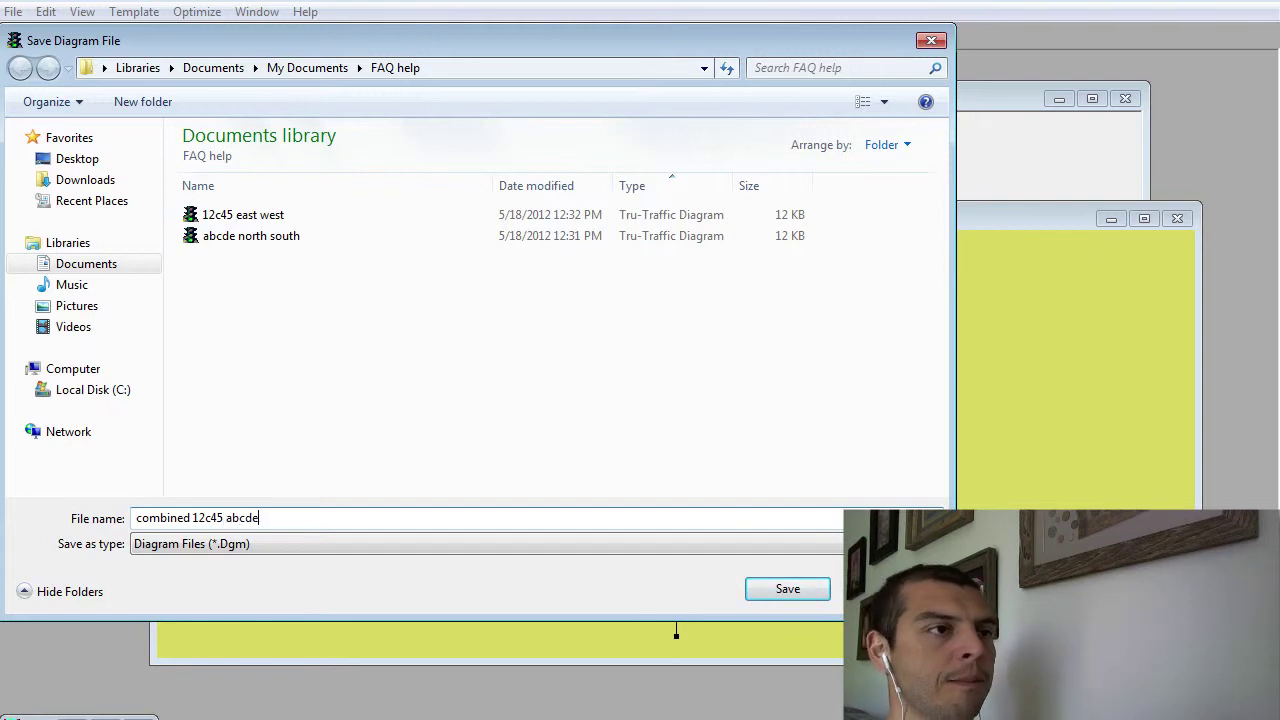
left_click(794, 589)
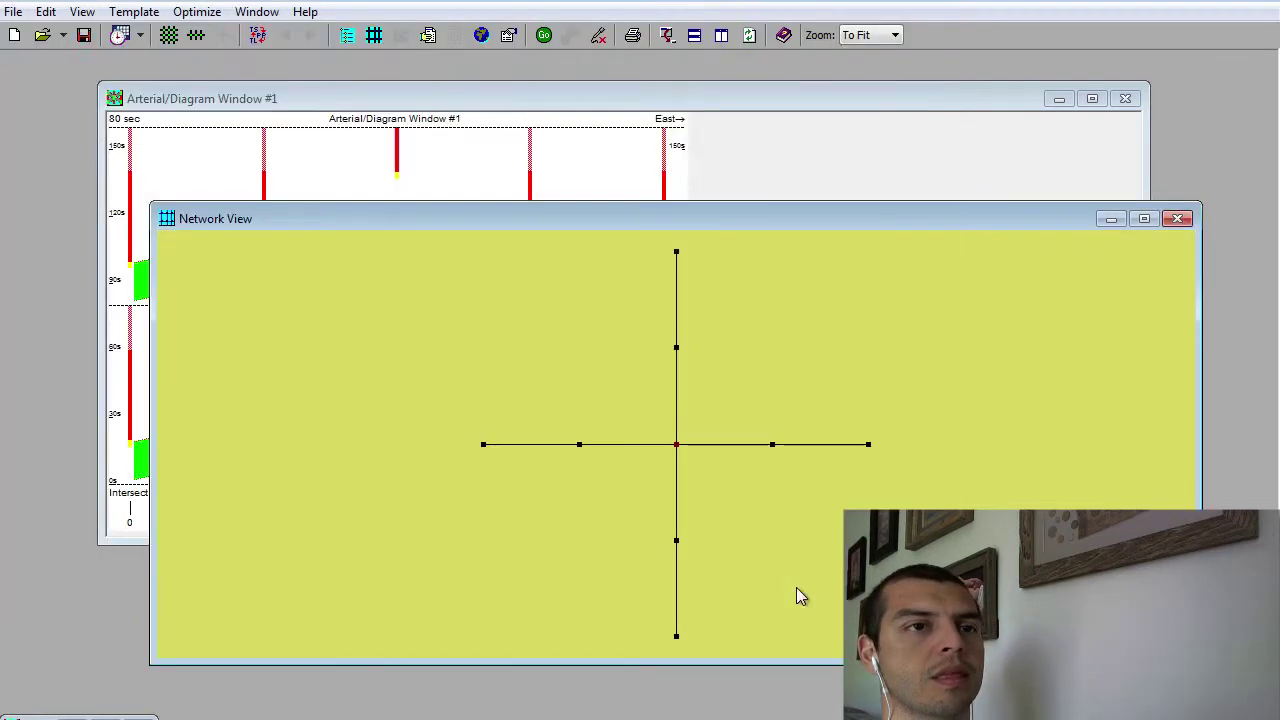
Close Tru-Traffic and start Tru-Traffic 9.0 again.
left_click(1262, 1)
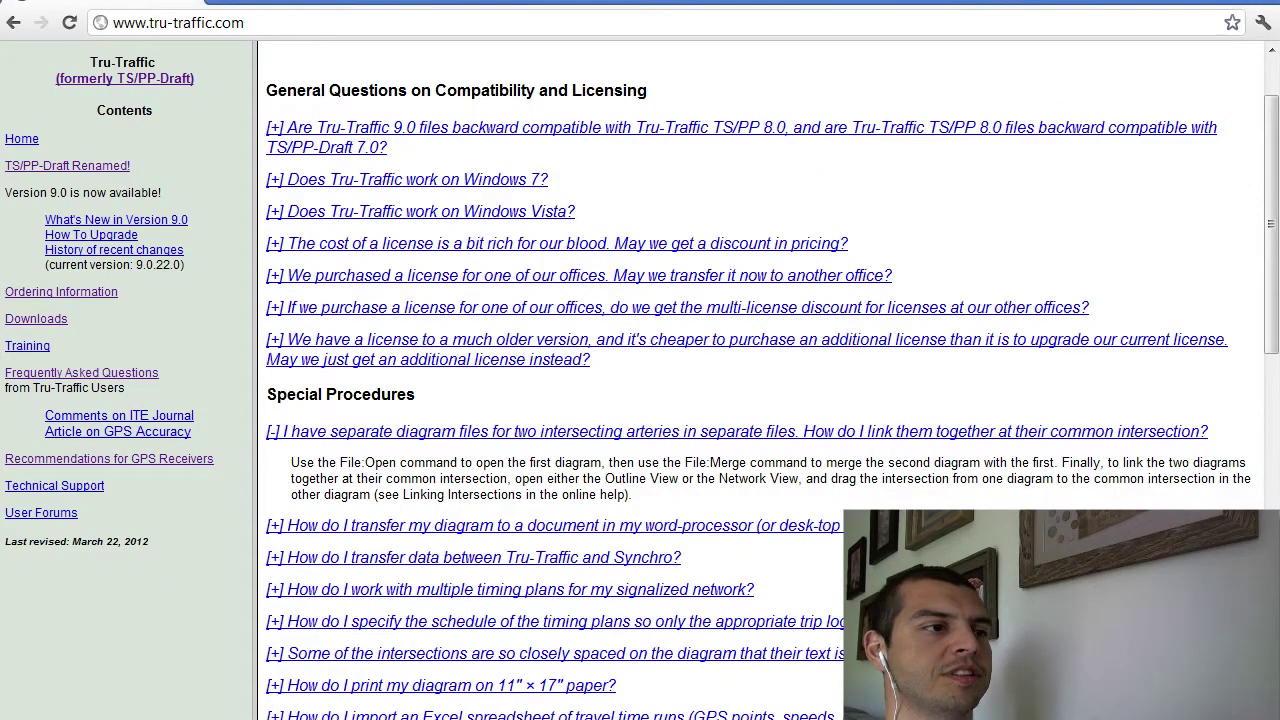
left_click(35, 719)
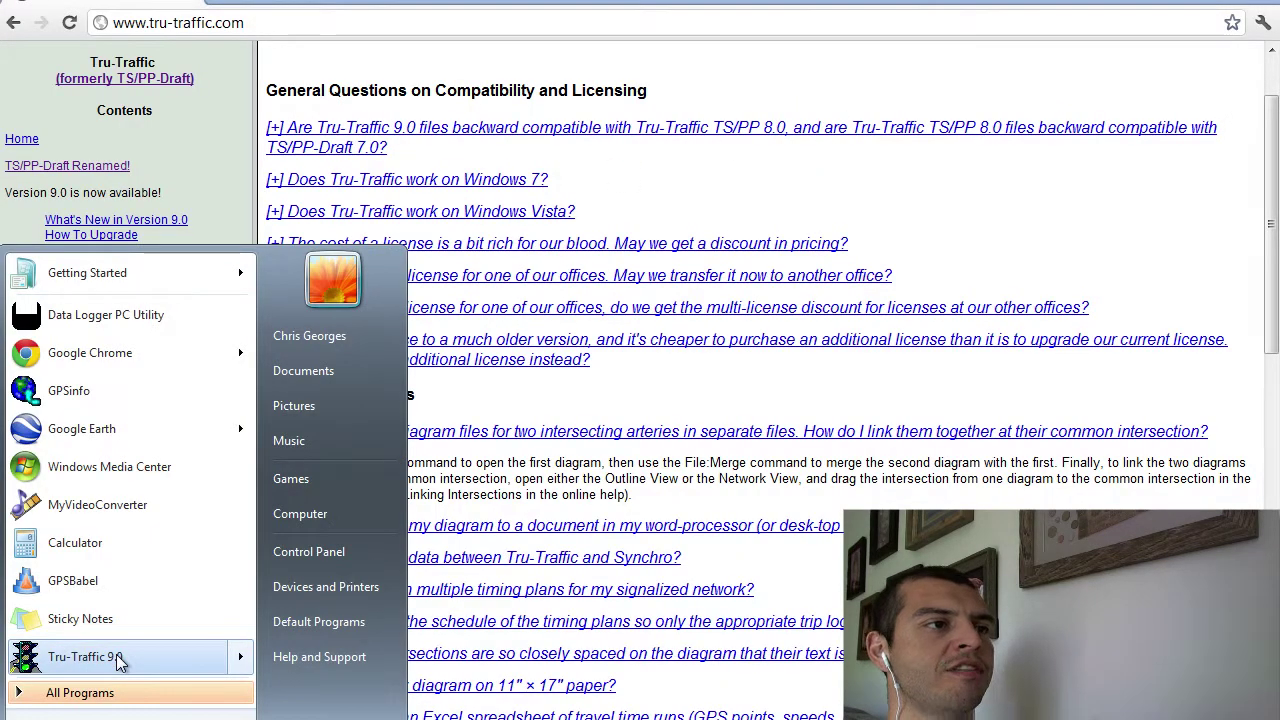
left_click(85, 657)
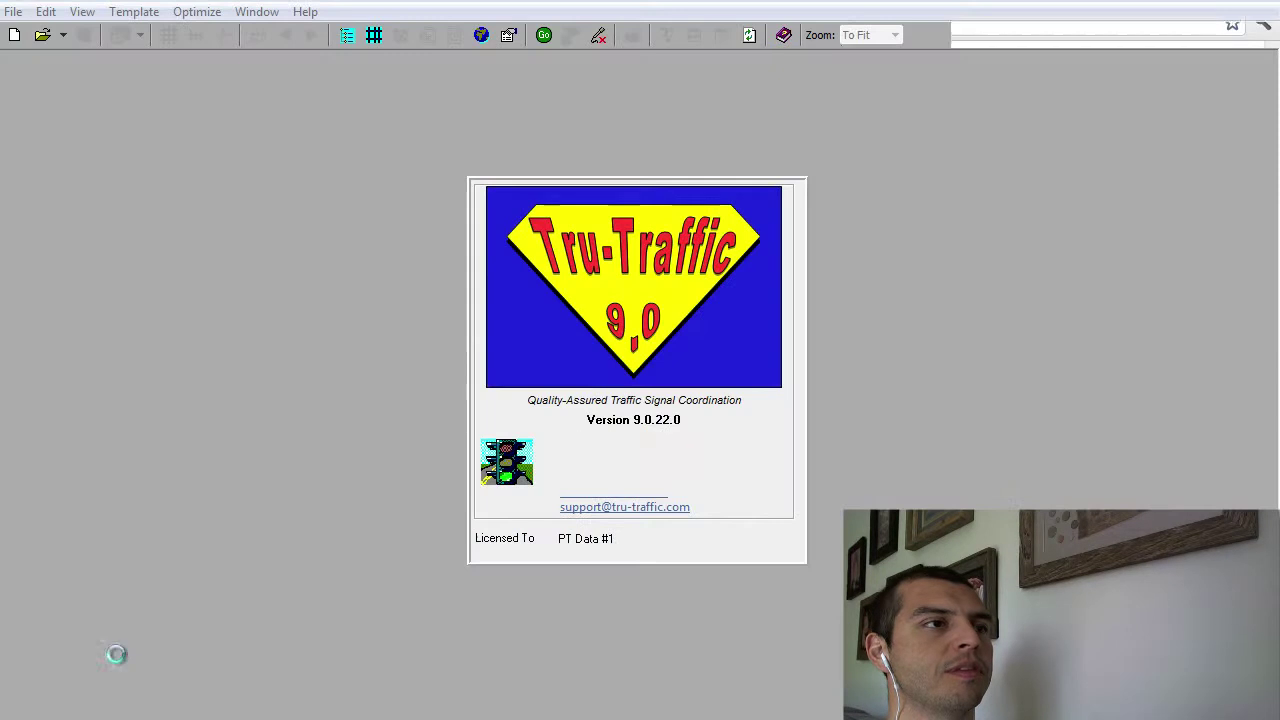
Reopen the recent "12c45 east west" diagram and display its artery in the Network View.
left_click(14, 12)
mouse_move(100, 115)
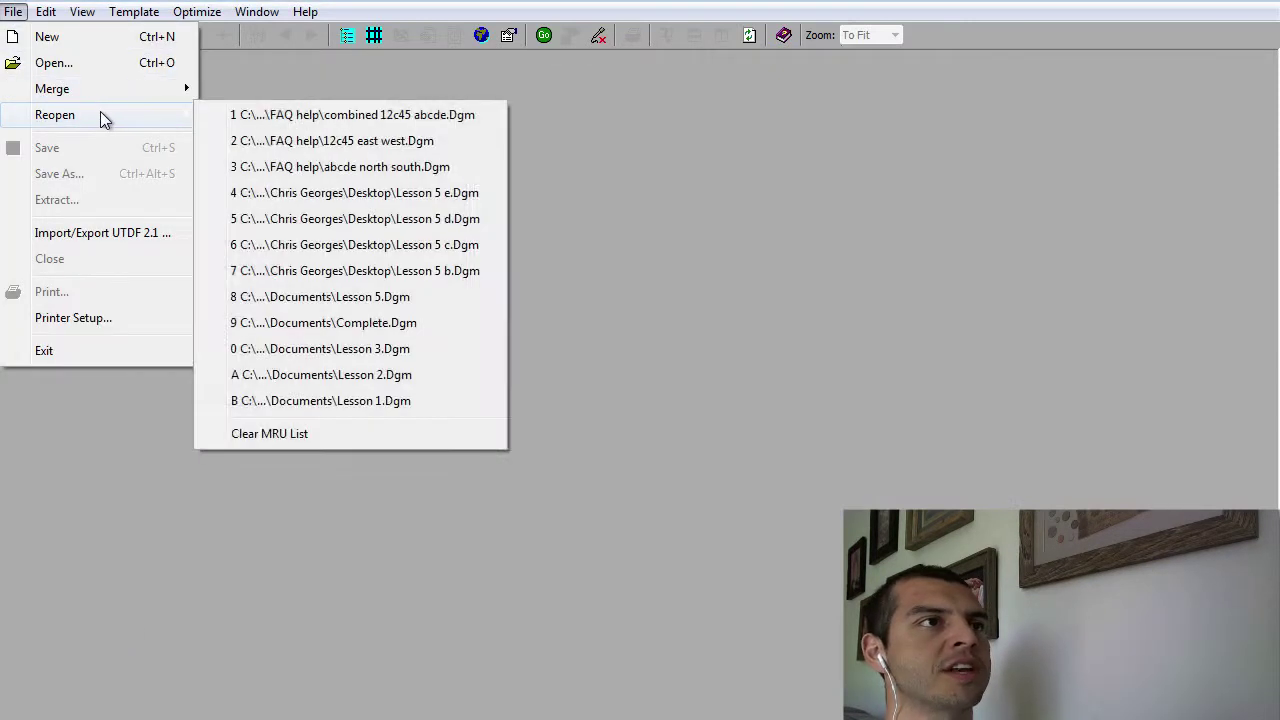
left_click(332, 145)
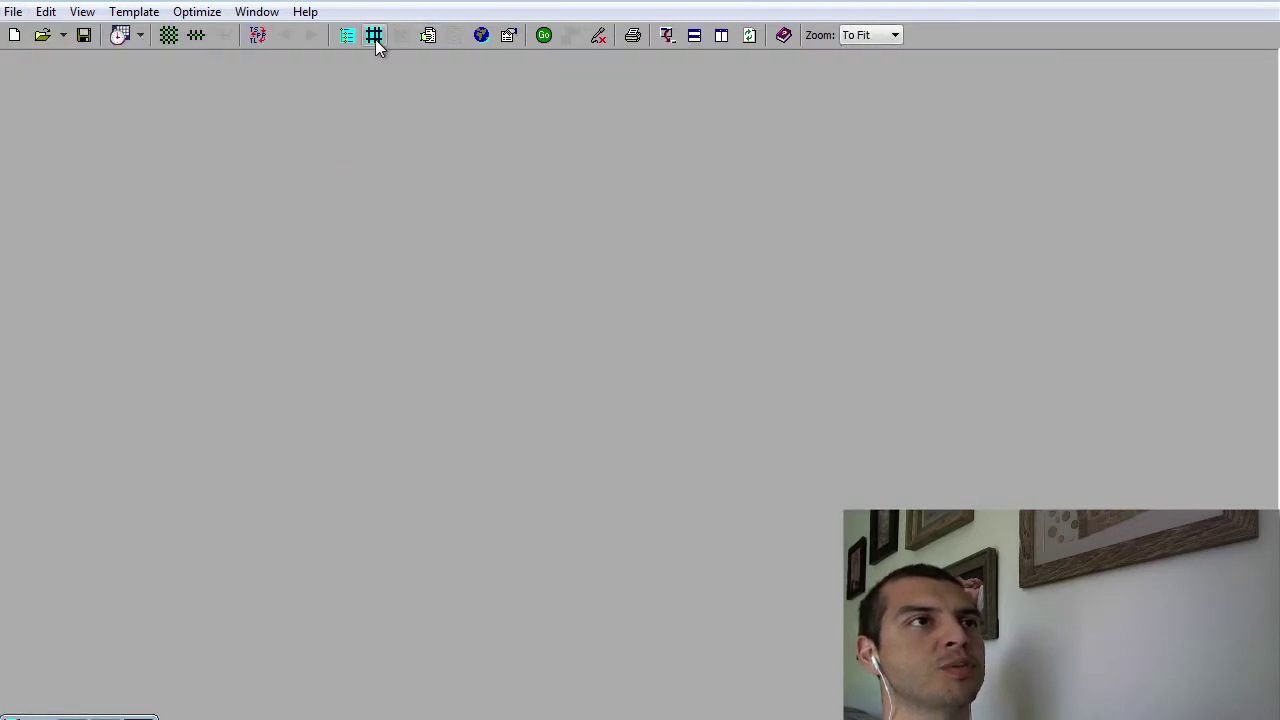
left_click(374, 36)
left_click(17, 4)
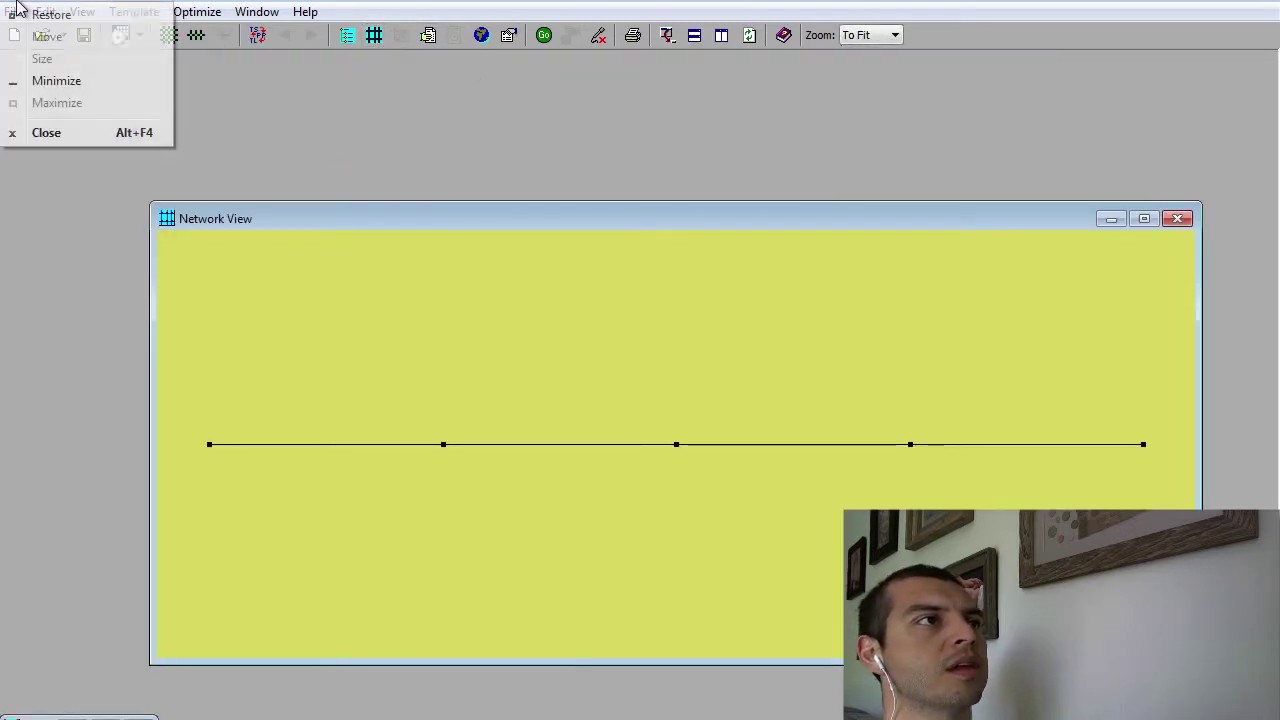
left_click(15, 7)
Open the "abcde north south" diagram from the FAQ help folder and display it in the Network View.
left_click(14, 12)
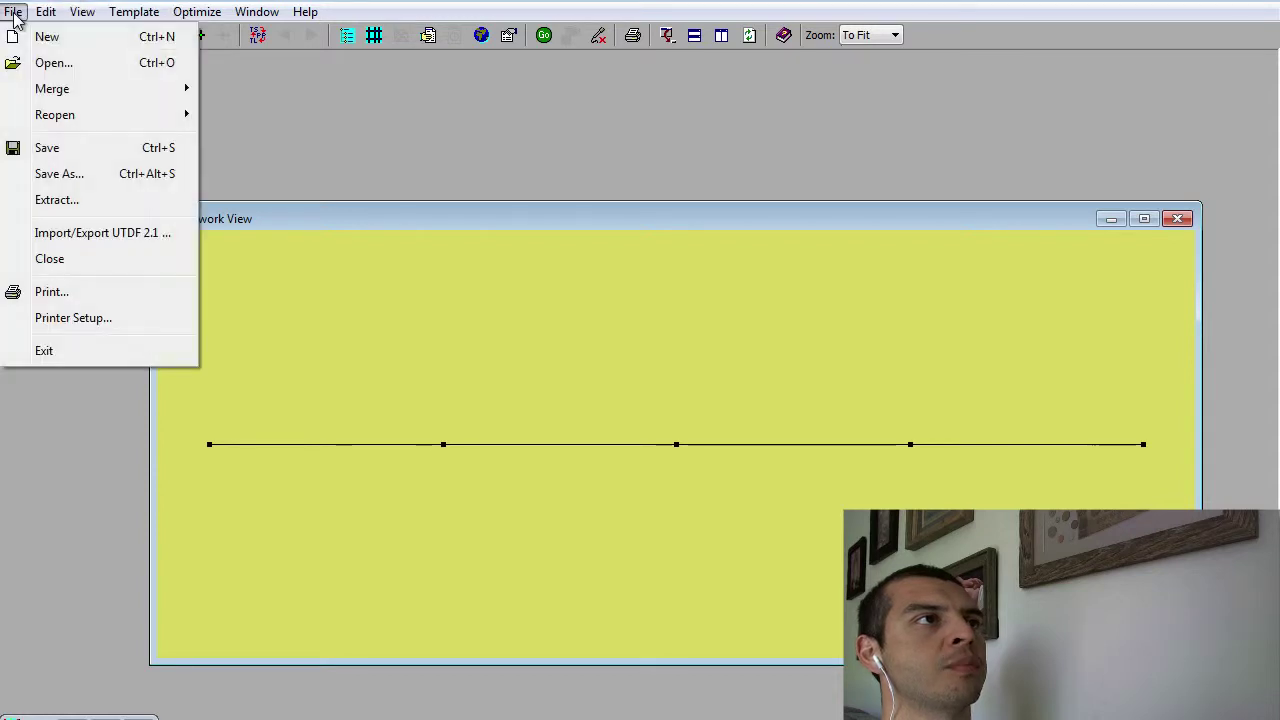
left_click(50, 63)
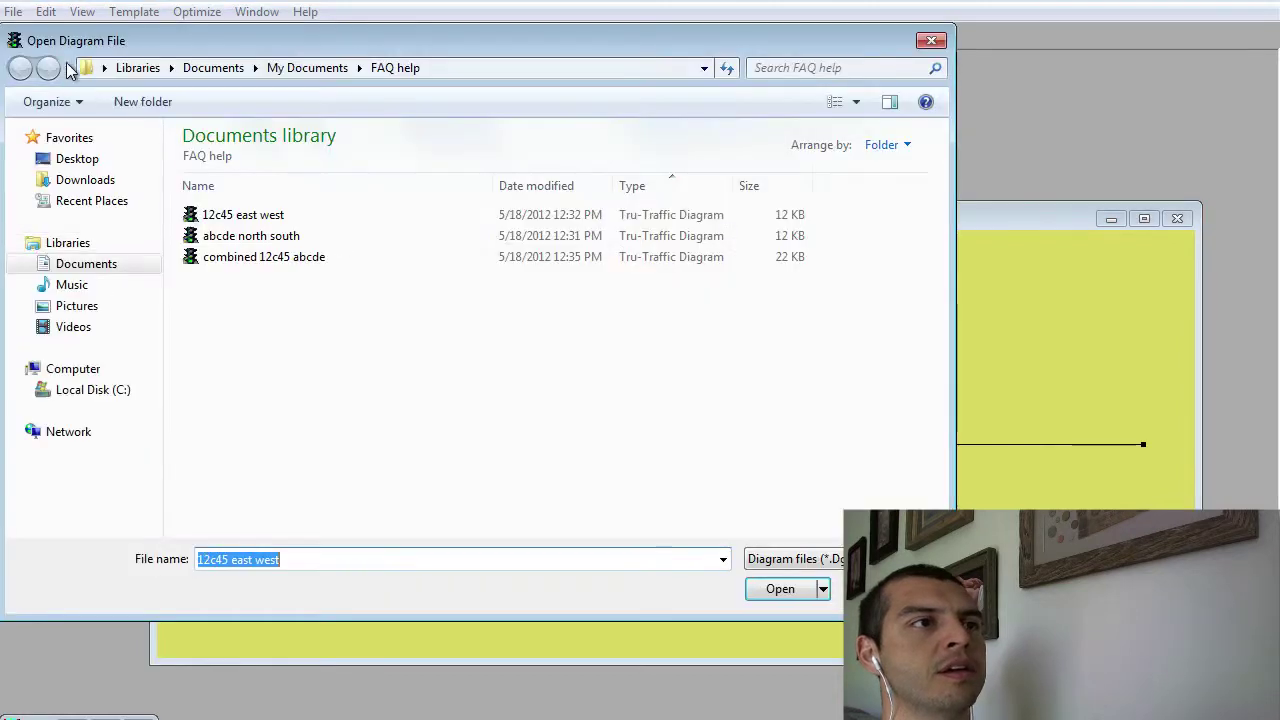
double_click(253, 235)
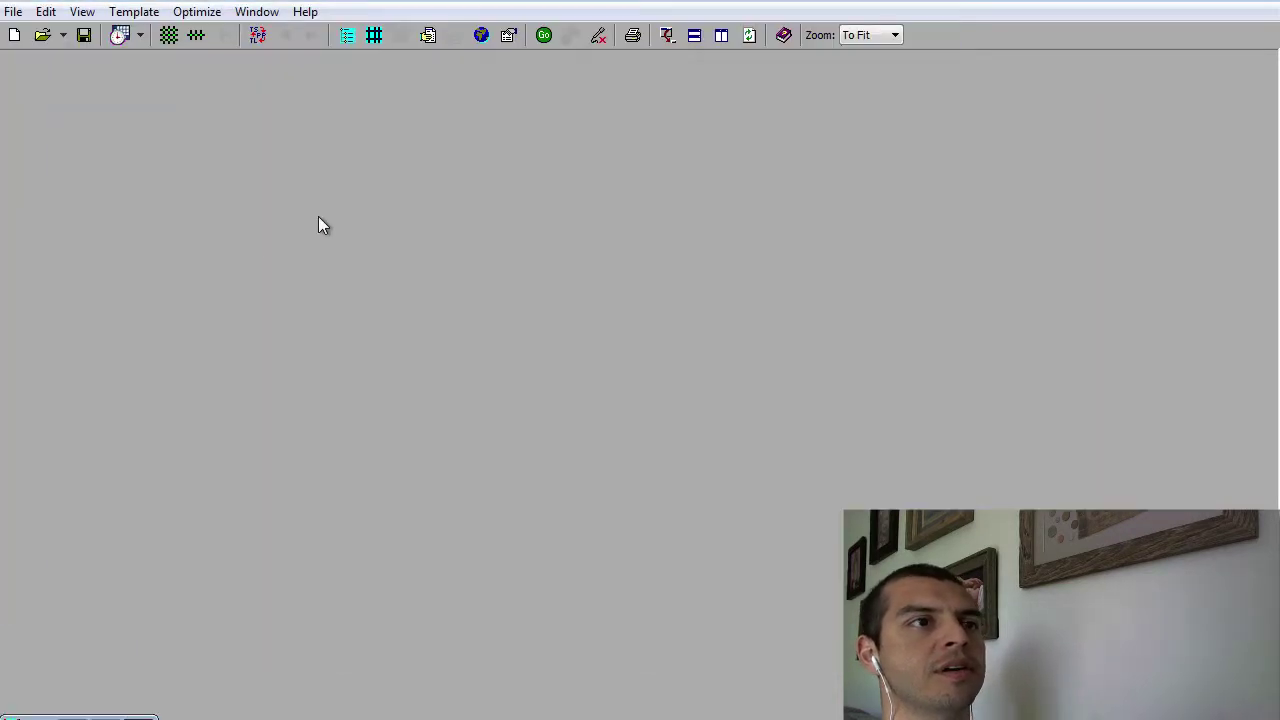
left_click(373, 35)
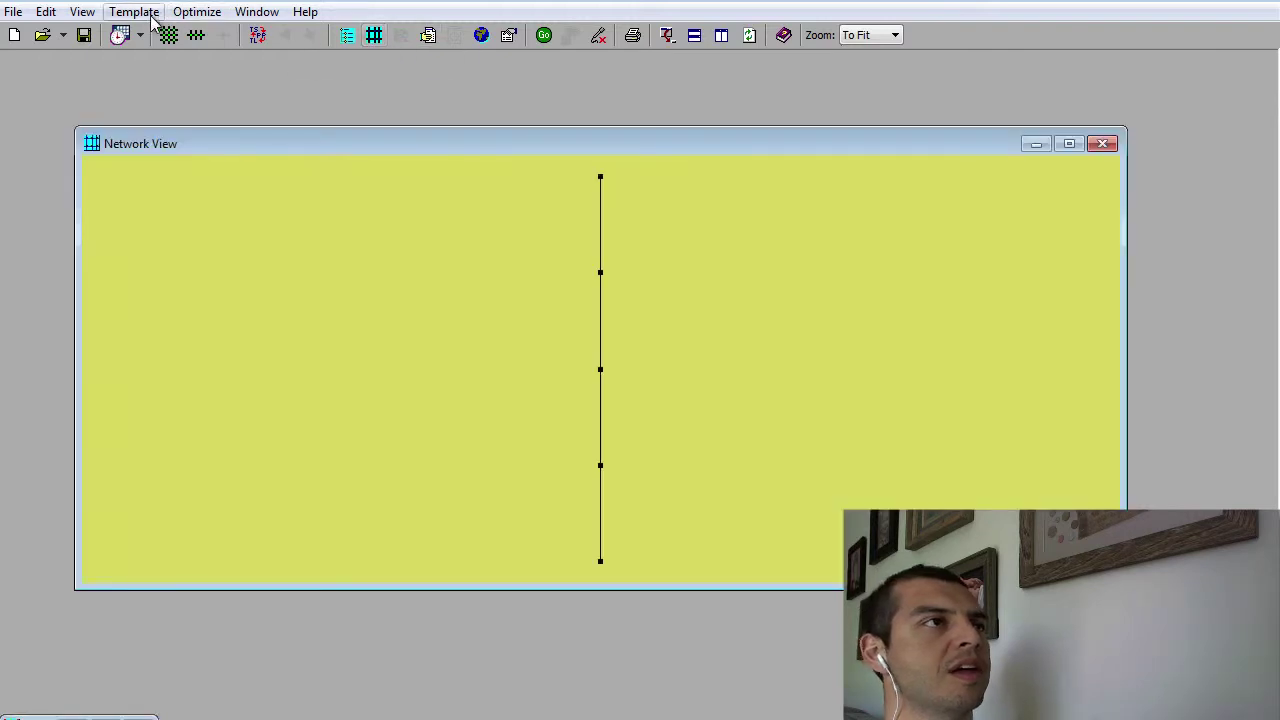
Open the "combined 12c45 abcde" diagram and display both linked arteries in the Network View.
left_click(13, 11)
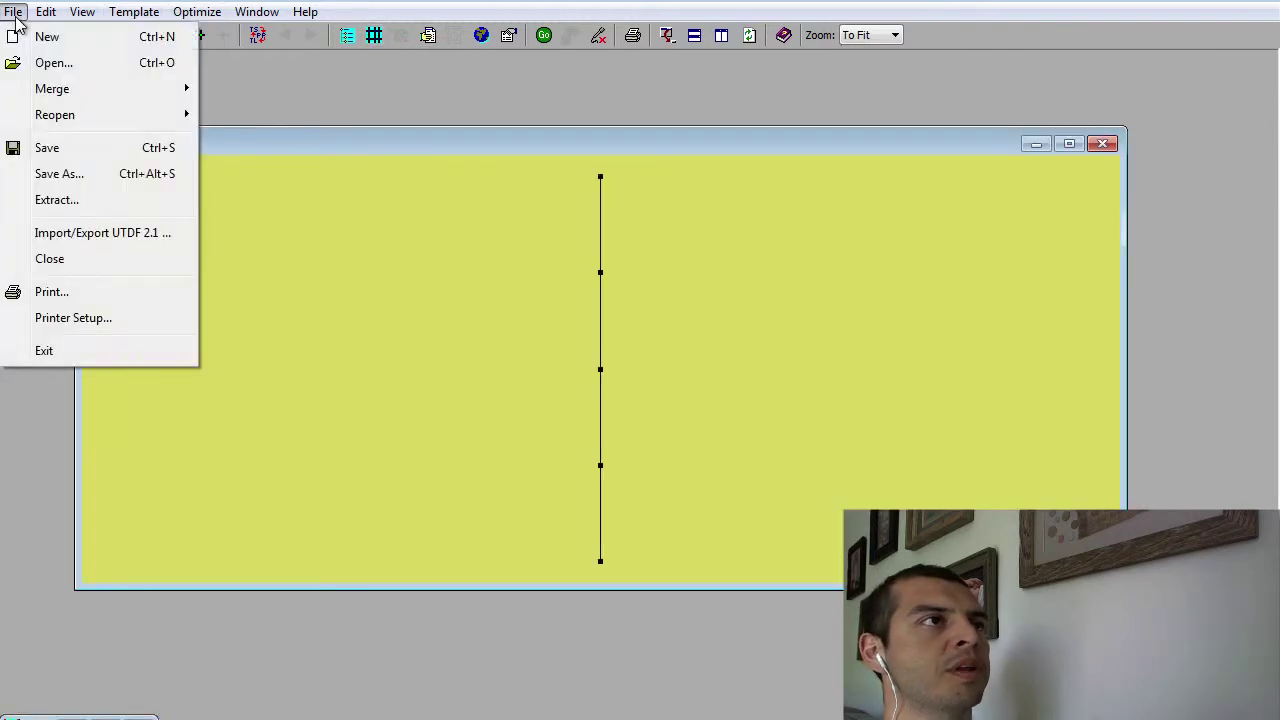
left_click(47, 62)
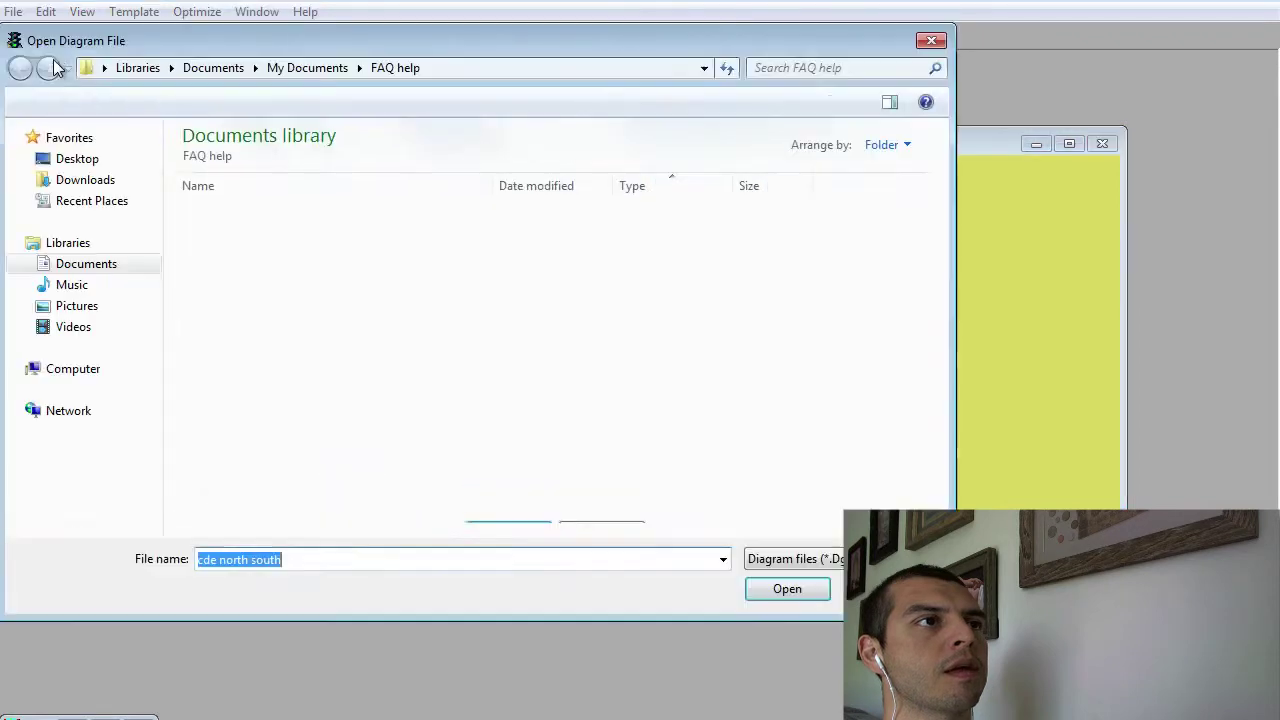
double_click(257, 257)
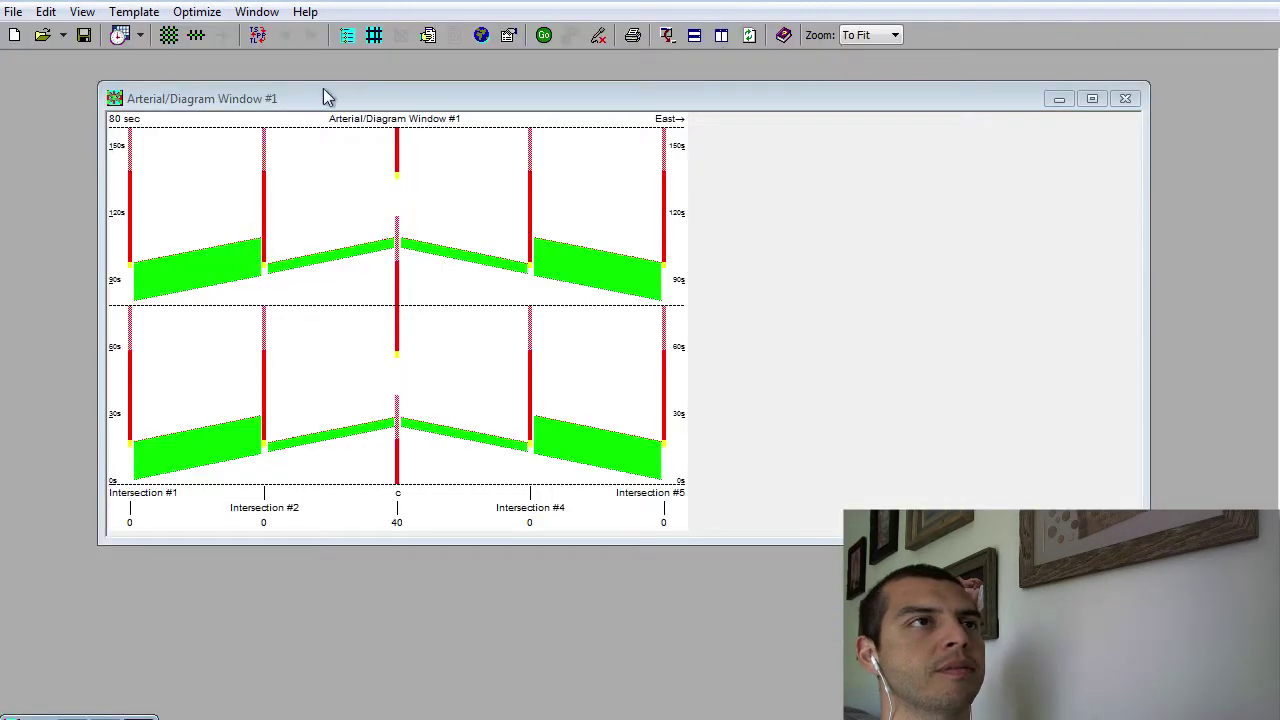
left_click(373, 36)
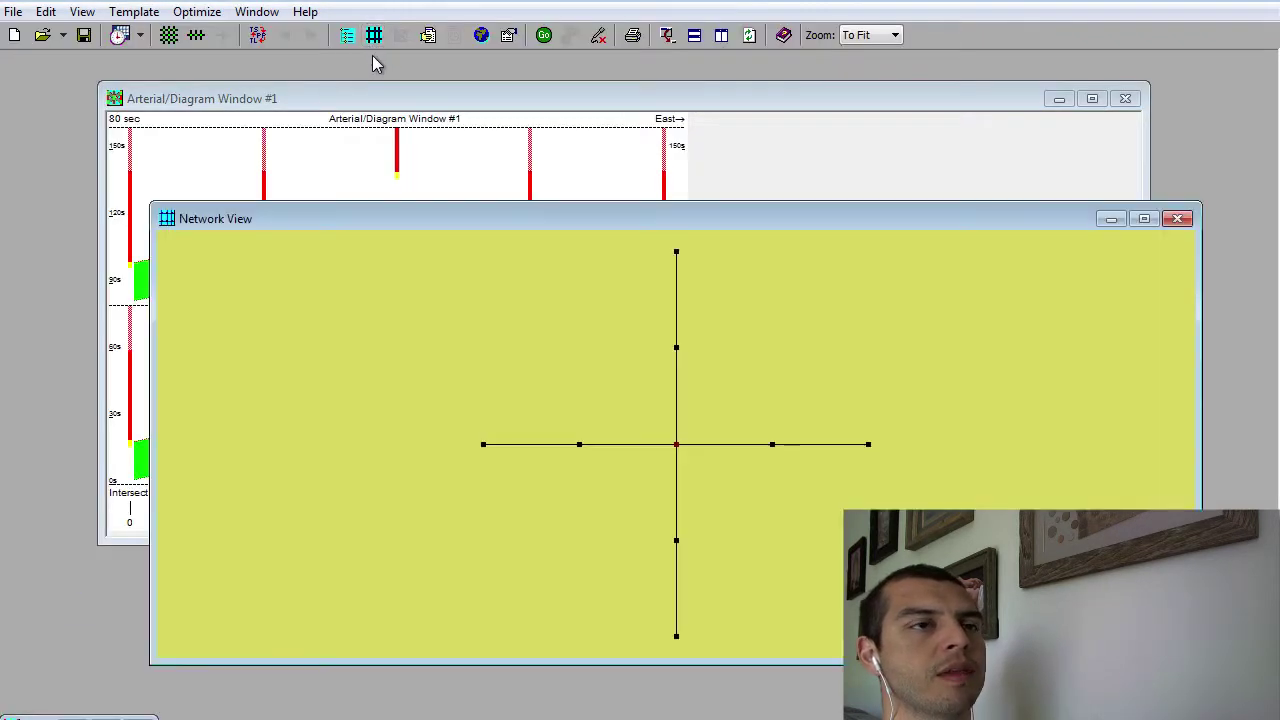